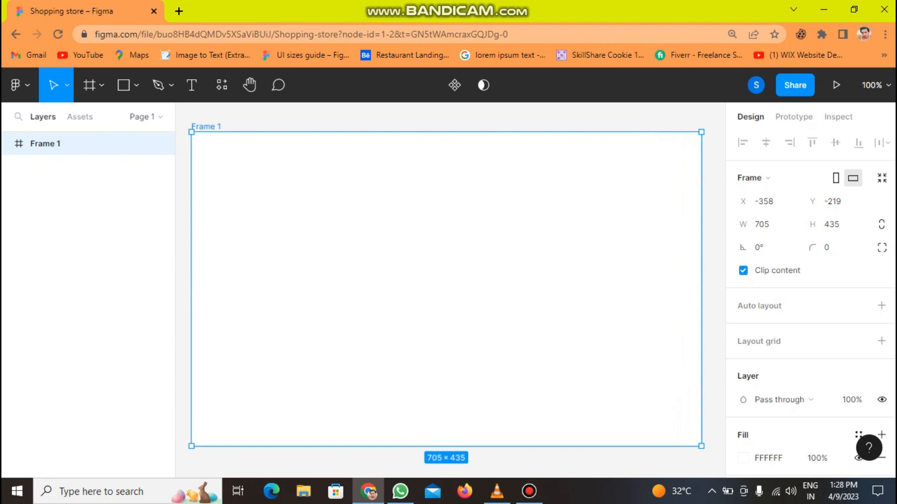
# Extend the frame to a height of 590 and give it a 12-column layout grid.
pyautogui.scroll(1, 448, 290)
pyautogui.scroll(1, 446, 290)
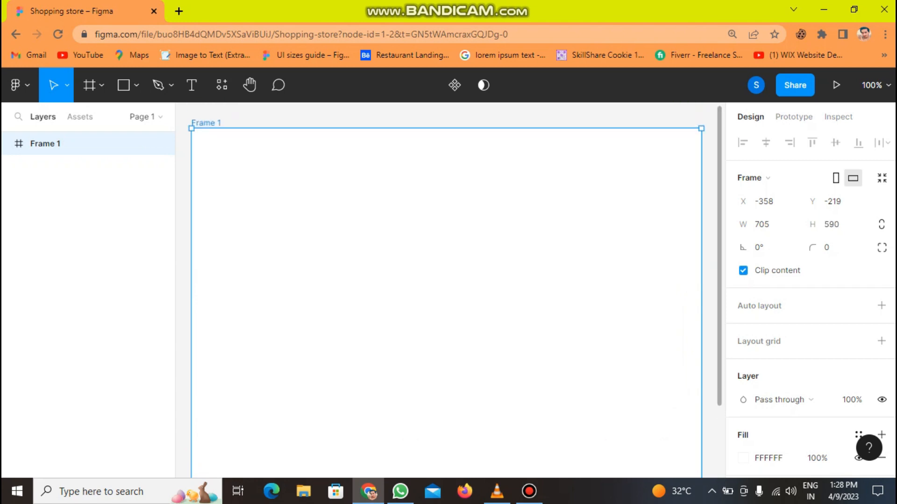
pyautogui.click(765, 400)
pyautogui.click(713, 359)
pyautogui.click(743, 345)
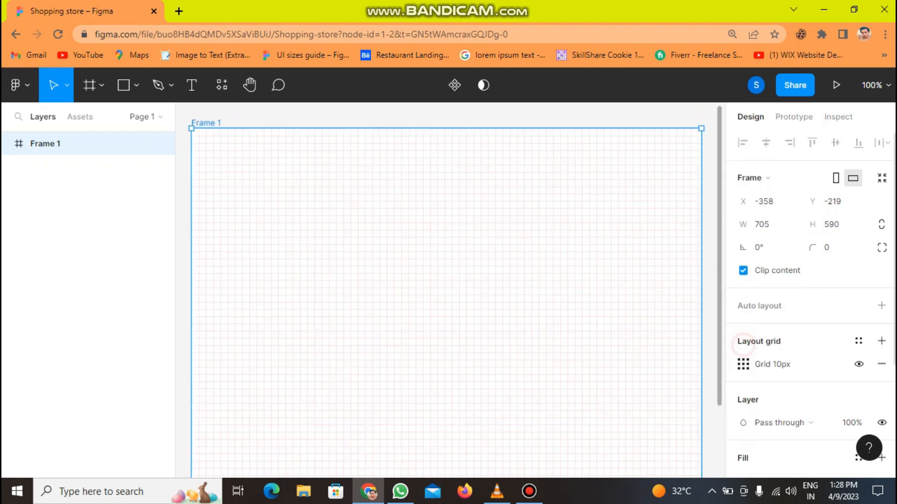
pyautogui.click(742, 364)
pyautogui.click(572, 366)
pyautogui.click(597, 384)
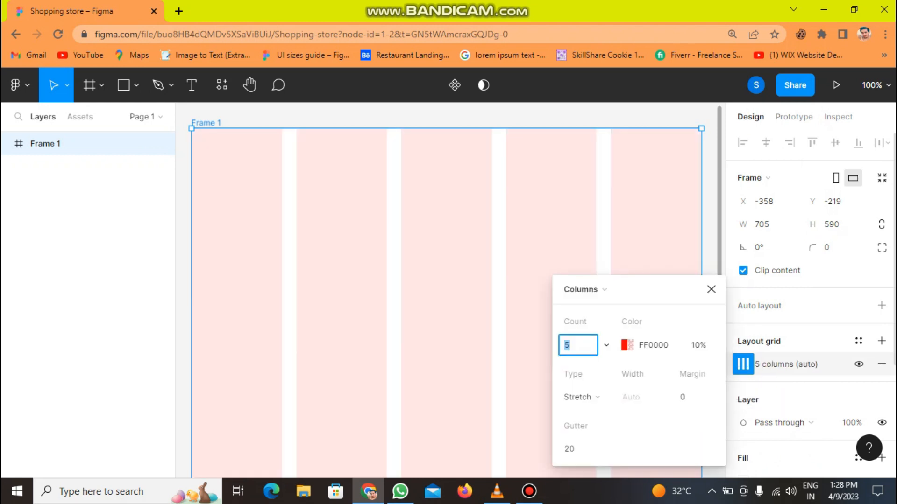
pyautogui.write('12')
pyautogui.press('Return')
pyautogui.click(711, 290)
# Add the text FIFASH in Bold weight near the frame's upper-left corner.
pyautogui.click(192, 85)
pyautogui.click(210, 151)
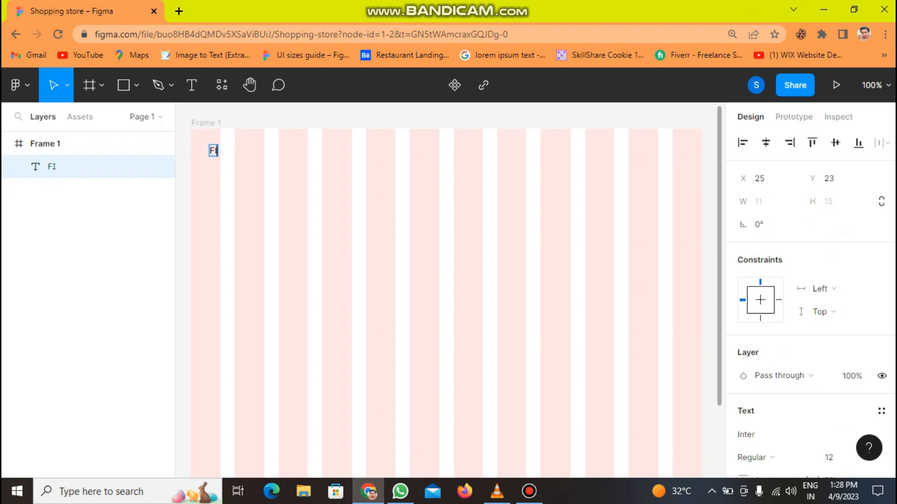
pyautogui.scroll(-3, 811, 290)
pyautogui.click(750, 326)
pyautogui.click(759, 224)
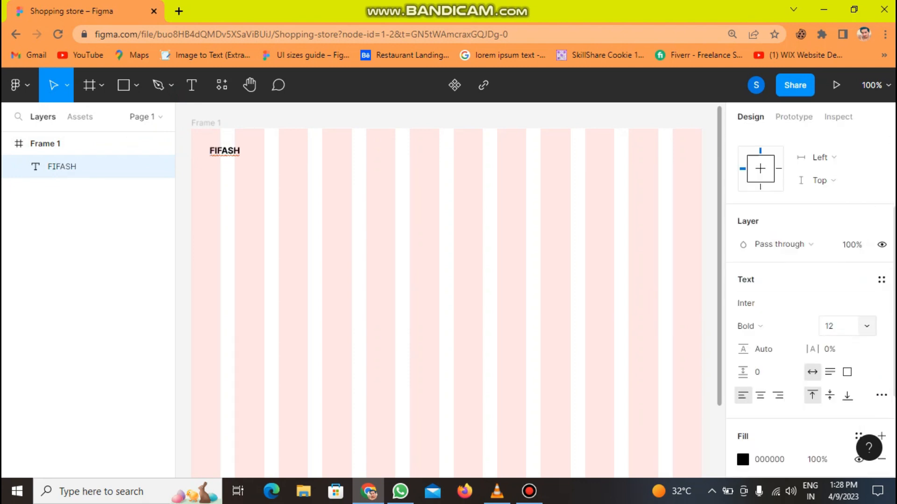
# Set the FIFASH text size to 30 and shift it slightly within the frame's upper-left corner.
pyautogui.click(839, 326)
pyautogui.write('30')
pyautogui.press('Return')
pyautogui.press('Escape')
pyautogui.moveTo(247, 158); pyautogui.dragTo(241, 162)
pyautogui.click(294, 239)
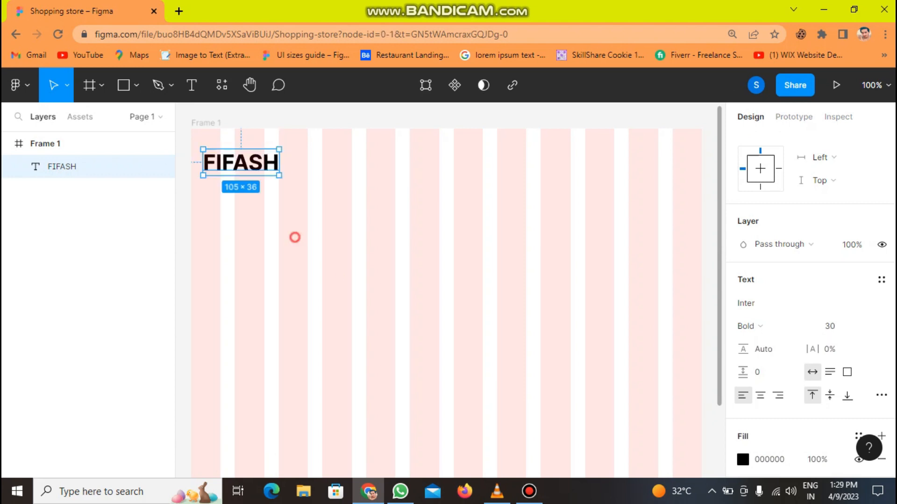
# Add the text MEN to the right of the FIFASH logo and set its weight to Medium.
pyautogui.click(192, 85)
pyautogui.click(347, 161)
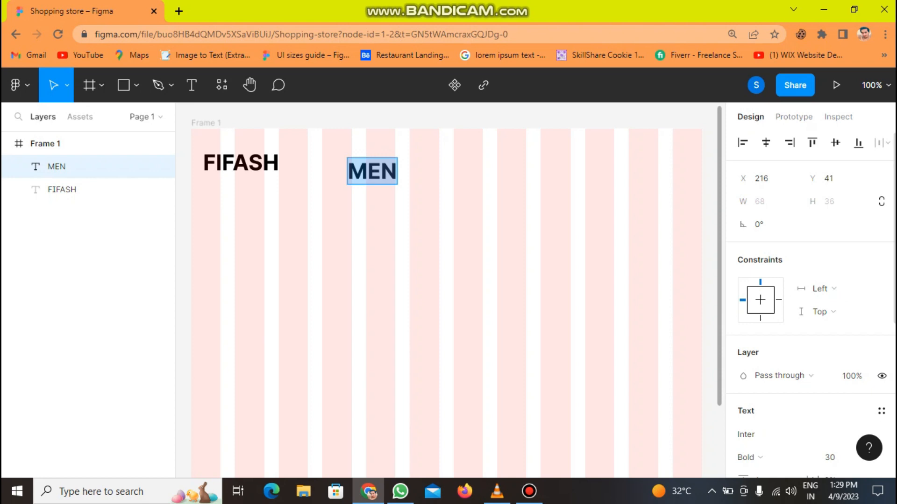
pyautogui.click(749, 457)
pyautogui.click(770, 207)
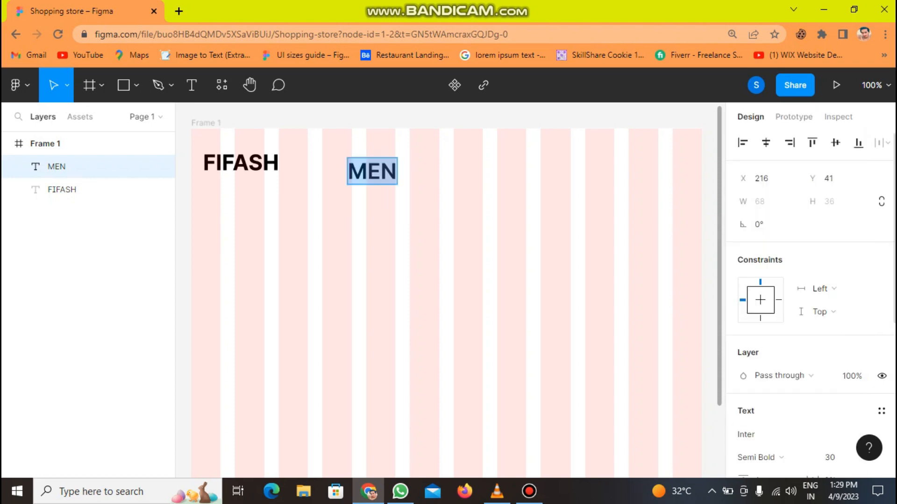
pyautogui.click(751, 457)
pyautogui.click(766, 189)
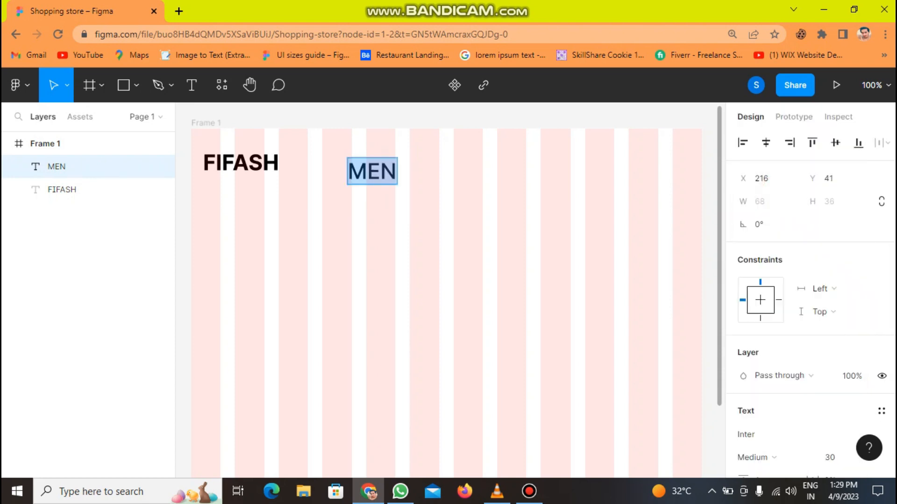
# Reduce the MEN text to size 18 and align it vertically with the FIFASH logo.
pyautogui.press('Return')
pyautogui.click(533, 280)
pyautogui.moveTo(362, 166); pyautogui.dragTo(357, 163)
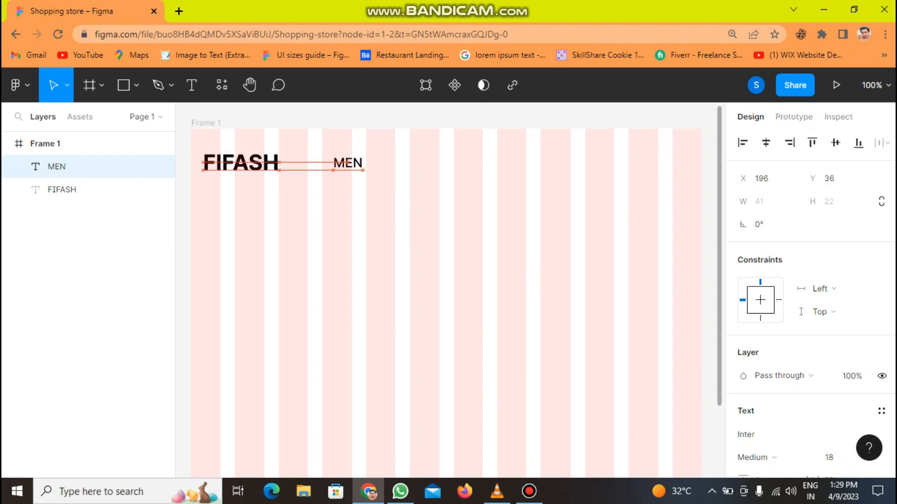
# Duplicate the MEN label to its right and change the copy's text to WOMAEN.
pyautogui.hotkey('ctrl', 'd')
pyautogui.hotkey('shift', 'Right')
pyautogui.hotkey('shift', 'Right')
pyautogui.hotkey('shift', 'Right')
pyautogui.hotkey('shift', 'Right')
pyautogui.hotkey('shift', 'Right')
pyautogui.hotkey('shift', 'Right')
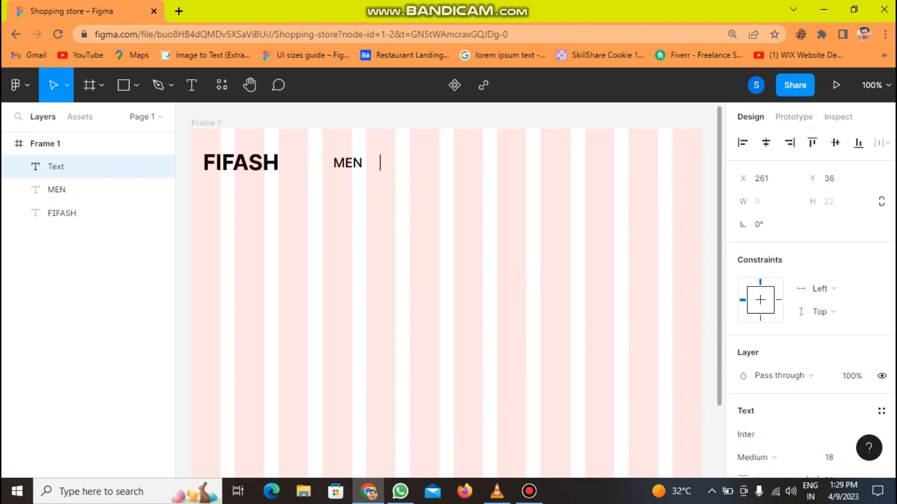
# Duplicate the WOMAEN label to its right and change the copy's text to KIDS.
pyautogui.hotkey('ctrl', 'd')
pyautogui.moveTo(401, 161); pyautogui.dragTo(479, 160)
pyautogui.doubleClick(480, 160)
pyautogui.write('KIDS')
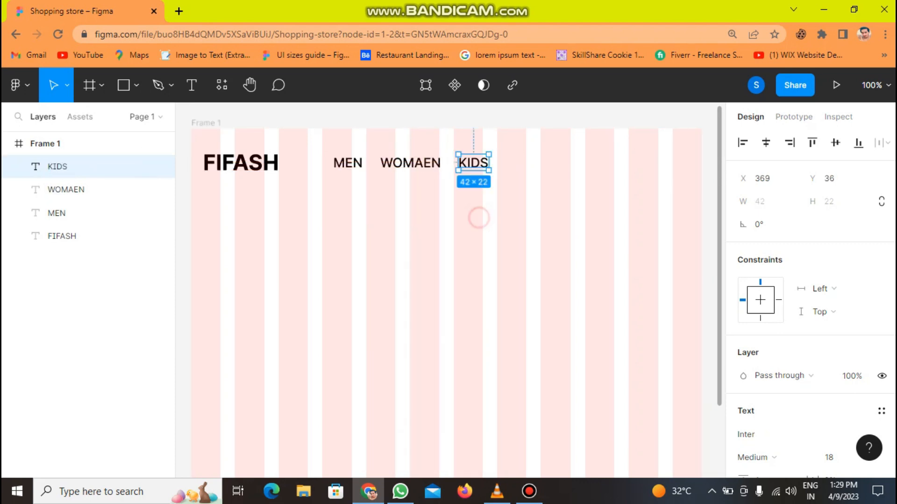
# Duplicate the KIDS label to its right and change the copy's text to TRENDING.
pyautogui.hotkey('ctrl', 'd')
pyautogui.moveTo(474, 161); pyautogui.dragTo(520, 160)
pyautogui.write('G')
pyautogui.press('Escape')
# Duplicate the TRENDING label to its right and change the copy's text to COLLECTIONS.
pyautogui.hotkey('ctrl', 'd')
pyautogui.moveTo(539, 166); pyautogui.dragTo(616, 164)
pyautogui.doubleClick(616, 163)
pyautogui.write('COLLECTIO')
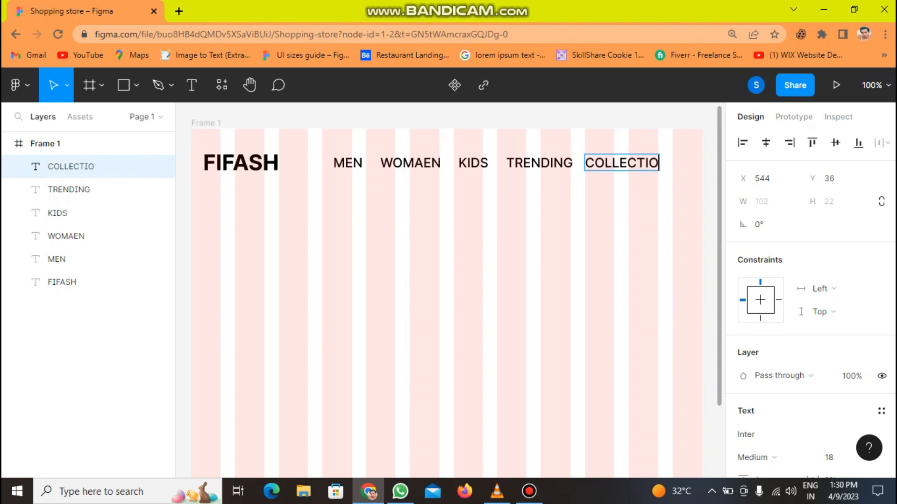
# Widen Frame 1 slightly to give the navigation row more room and reposition it on the canvas.
pyautogui.click(94, 258)
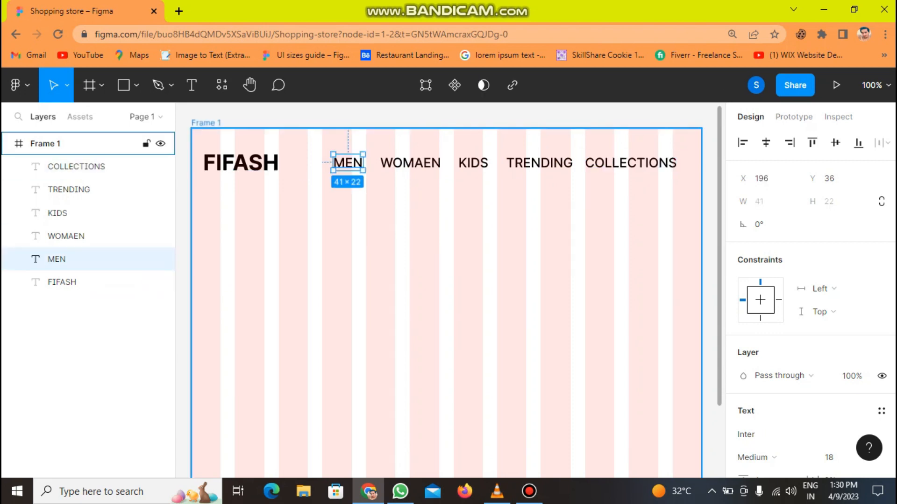
pyautogui.click(65, 143)
pyautogui.moveTo(701, 213); pyautogui.dragTo(712, 213)
pyautogui.moveTo(192, 220); pyautogui.dragTo(208, 218)
pyautogui.moveTo(319, 230); pyautogui.dragTo(295, 223)
# Shift the MEN, WOMAEN, KIDS, TRENDING and COLLECTIONS labels left, leaving 24 px gaps around TRENDING.
pyautogui.moveTo(345, 155); pyautogui.dragTo(321, 155)
pyautogui.moveTo(409, 154); pyautogui.dragTo(387, 155)
pyautogui.moveTo(475, 154); pyautogui.dragTo(453, 154)
pyautogui.moveTo(543, 154); pyautogui.dragTo(520, 155)
pyautogui.moveTo(636, 154); pyautogui.dragTo(617, 155)
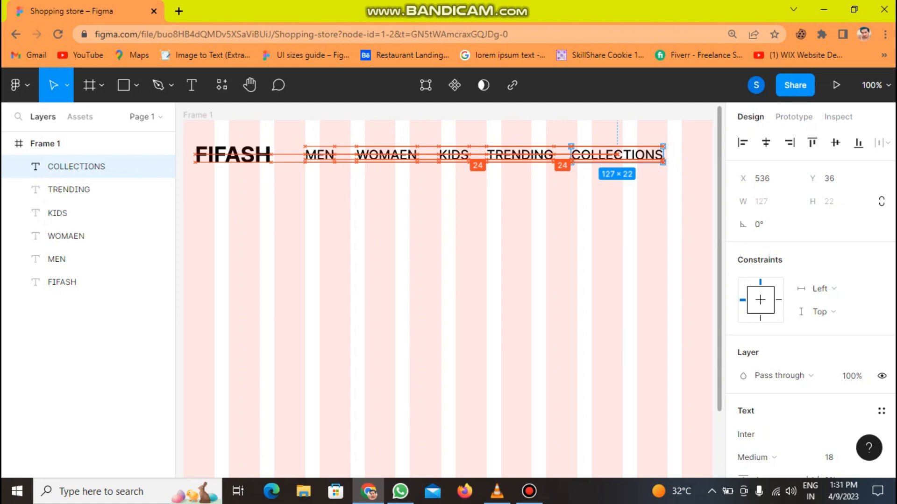
# Move the FIFASH logo closer to the frame's upper-left corner and shift the five navigation labels further left.
pyautogui.press('Escape')
pyautogui.moveTo(233, 154); pyautogui.dragTo(227, 141)
pyautogui.moveTo(319, 155); pyautogui.dragTo(311, 154)
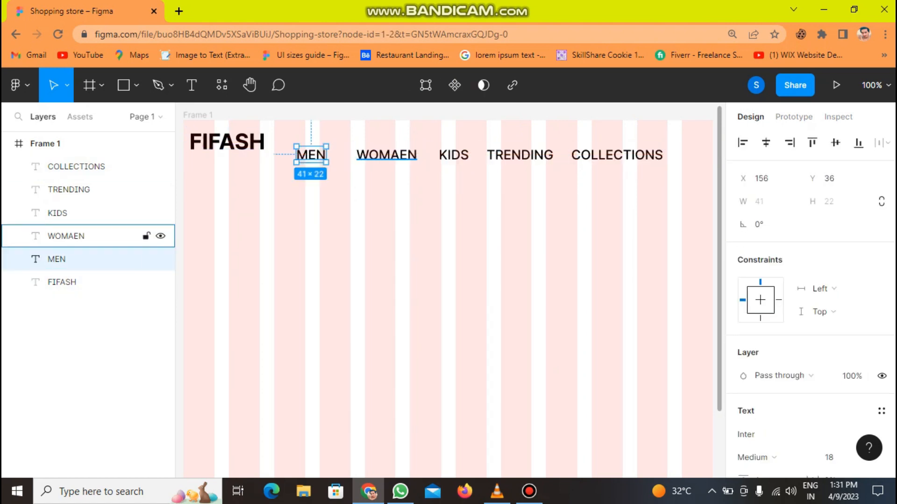
pyautogui.click(386, 154)
pyautogui.moveTo(386, 154); pyautogui.dragTo(375, 154)
pyautogui.moveTo(454, 154); pyautogui.dragTo(440, 155)
pyautogui.moveTo(520, 154); pyautogui.dragTo(504, 155)
pyautogui.moveTo(617, 154); pyautogui.dragTo(599, 154)
pyautogui.click(593, 210)
# Draw a rectangle about 79 × 37 below the navigation labels and give it a thin dark stroke.
pyautogui.click(136, 85)
pyautogui.click(111, 121)
pyautogui.moveTo(312, 210); pyautogui.dragTo(369, 236)
pyautogui.click(394, 268)
pyautogui.click(346, 225)
pyautogui.scroll(-2, 810, 327)
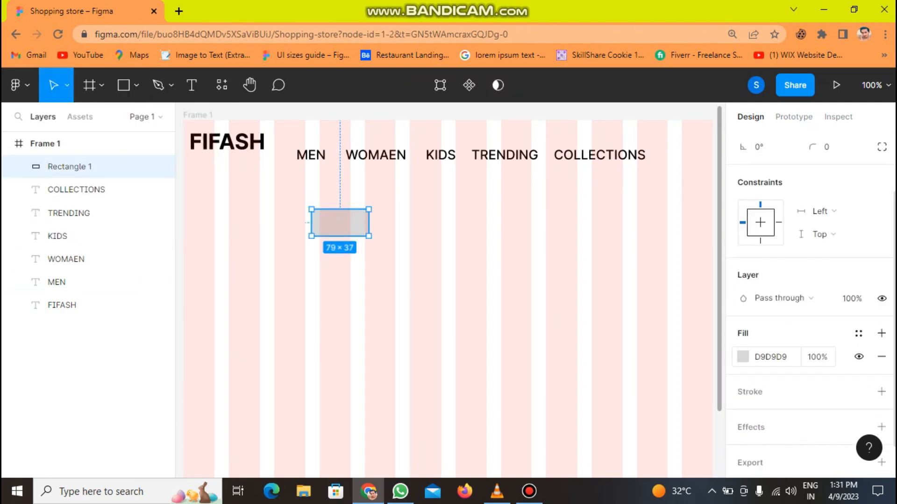
pyautogui.click(456, 311)
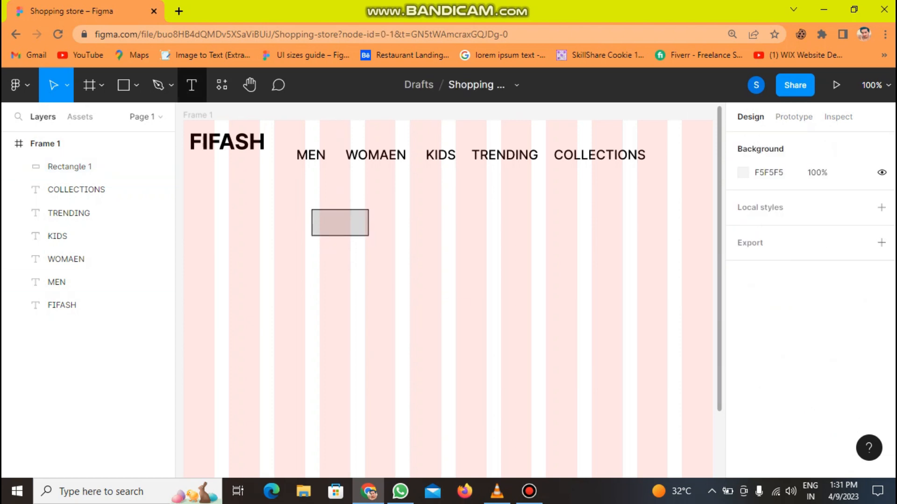
# Duplicate the WOMAEN label below the small rectangle and change the copy's text to LOG IN.
pyautogui.click(376, 155)
pyautogui.keyDown('alt'); pyautogui.moveTo(375, 155); pyautogui.dragTo(395, 272); pyautogui.keyUp('alt')
pyautogui.doubleClick(394, 271)
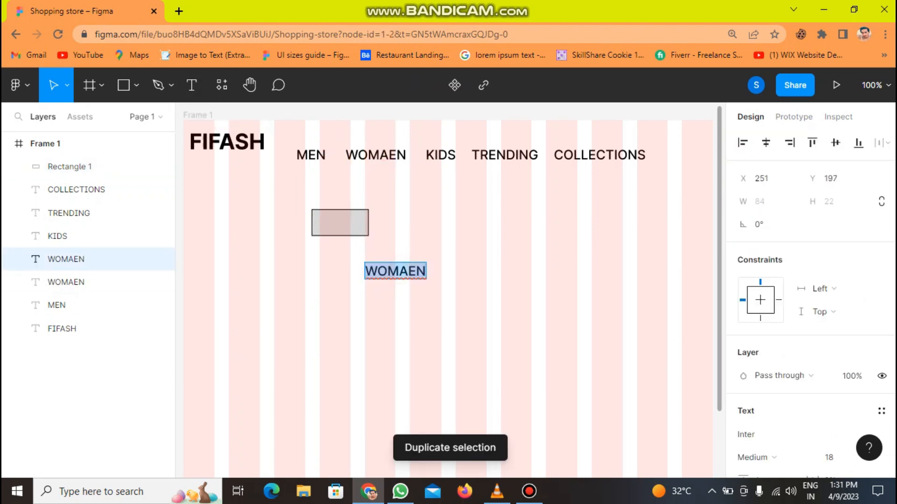
pyautogui.write('LOG IM')
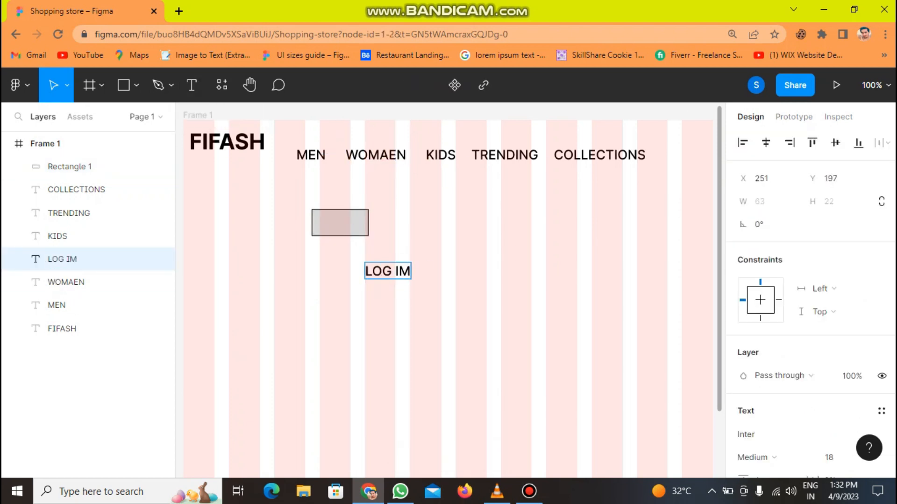
pyautogui.press('Escape')
# Centre the LOG IN text on the small rectangle and bring it to the front.
pyautogui.moveTo(371, 268); pyautogui.dragTo(339, 223)
pyautogui.rightClick(336, 225)
pyautogui.click(371, 187)
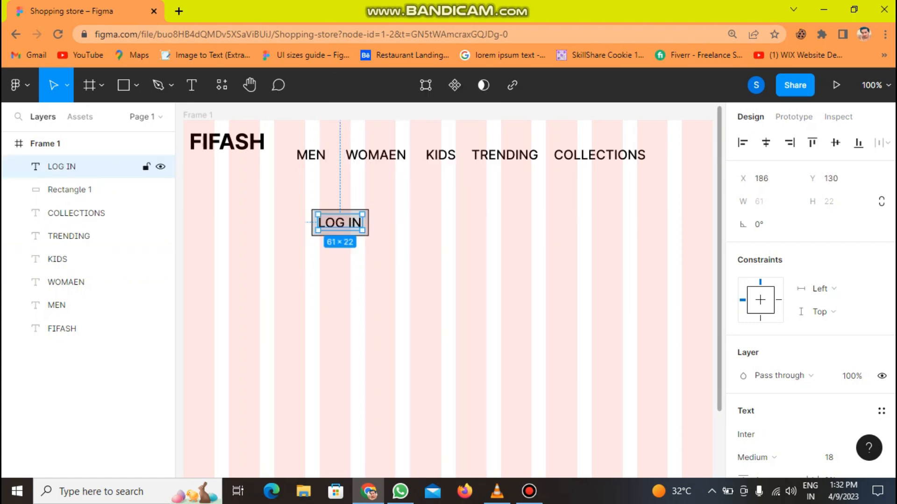
pyautogui.click(339, 278)
# Group the LOG IN text with its rectangle and place the group after COLLECTIONS in the navigation row.
pyautogui.moveTo(296, 192); pyautogui.dragTo(381, 247)
pyautogui.hotkey('ctrl', 'g')
pyautogui.moveTo(339, 223); pyautogui.dragTo(684, 154)
pyautogui.press('Escape')
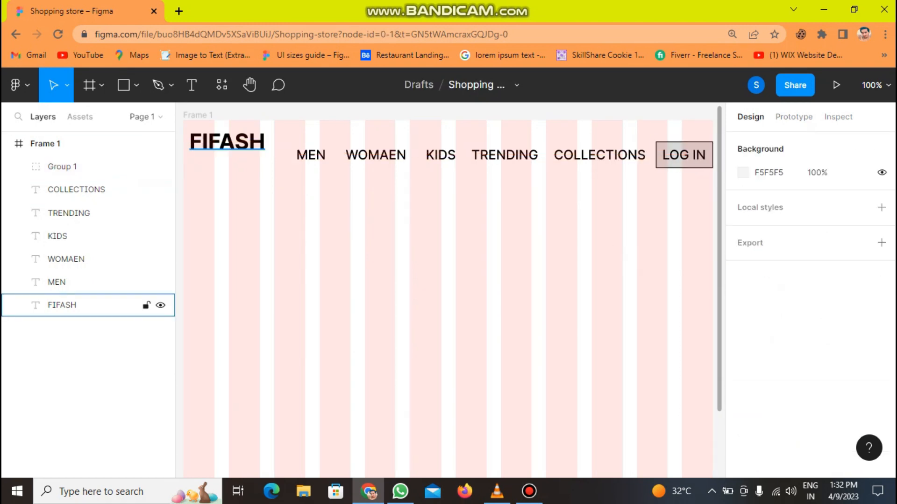
# Group the FIFASH logo with the MEN, WOMAEN, KIDS, TRENDING and COLLECTIONS labels.
pyautogui.click(61, 305)
pyautogui.keyDown('shift'); pyautogui.click(57, 282); pyautogui.keyUp('shift')
pyautogui.keyDown('shift'); pyautogui.click(66, 259); pyautogui.keyUp('shift')
pyautogui.keyDown('shift'); pyautogui.click(58, 236); pyautogui.keyUp('shift')
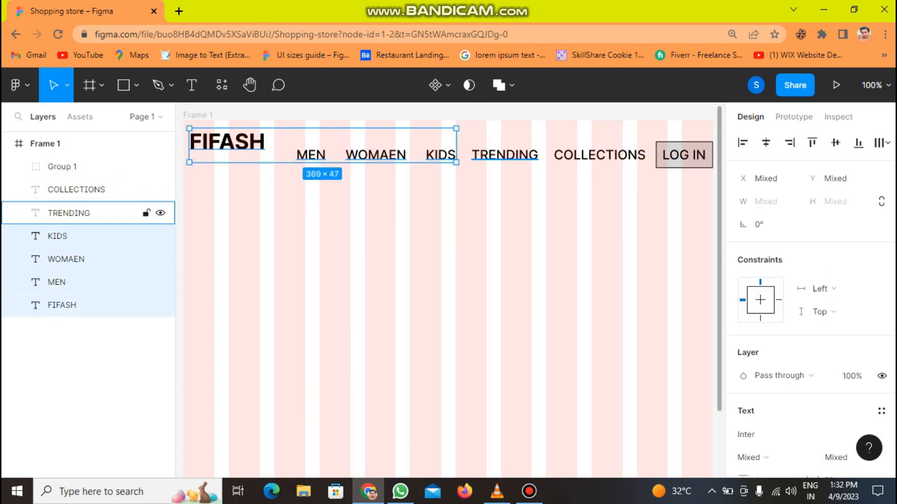
pyautogui.keyDown('shift'); pyautogui.click(69, 213); pyautogui.keyUp('shift')
pyautogui.keyDown('shift'); pyautogui.click(76, 189); pyautogui.keyUp('shift')
pyautogui.hotkey('ctrl', 'g')
pyautogui.press('Escape')
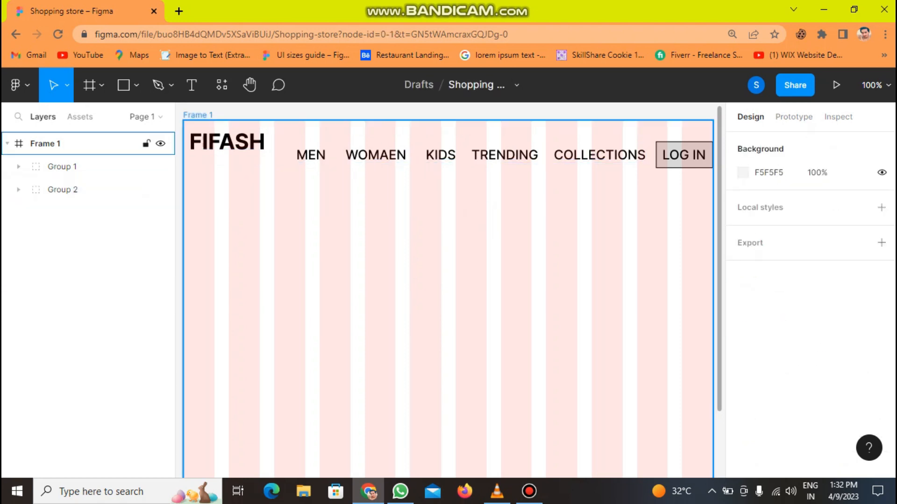
# Duplicate the FIFASH text below the navigation and rewrite it as the three-line heading FIND THE BEST / FASHION STYLE / FOR YOU.
pyautogui.doubleClick(227, 142)
pyautogui.hotkey('ctrl', 'd')
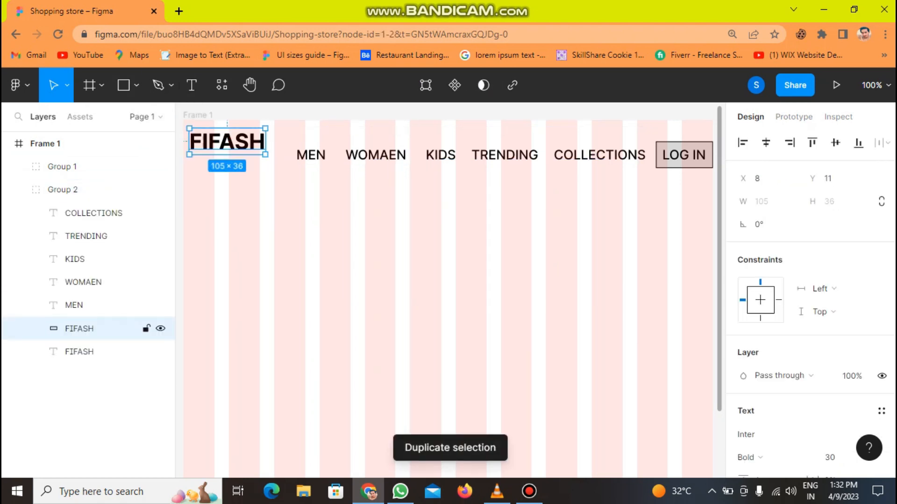
pyautogui.moveTo(227, 142); pyautogui.dragTo(258, 244)
pyautogui.doubleClick(259, 247)
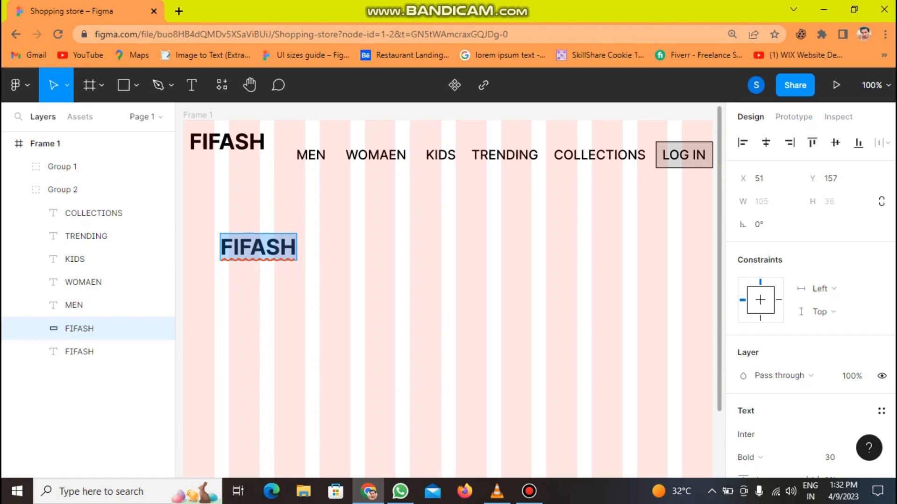
pyautogui.write('FI')
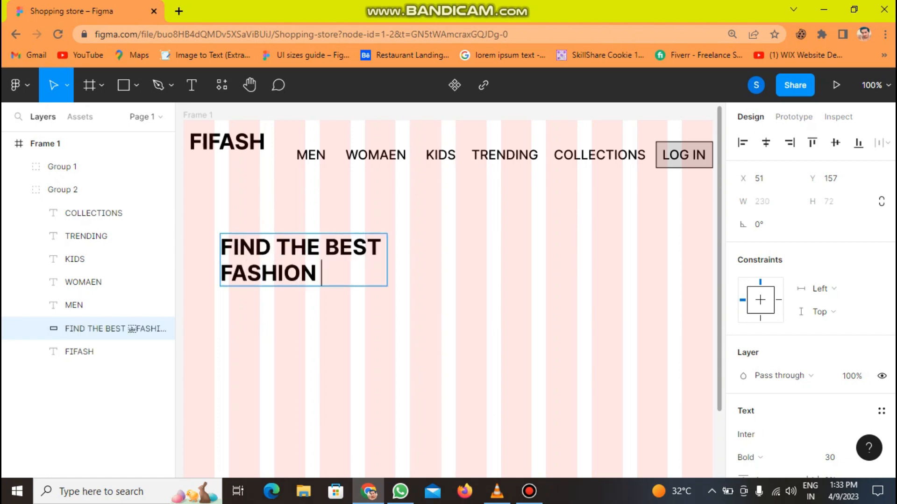
pyautogui.write('E')
pyautogui.press('Return')
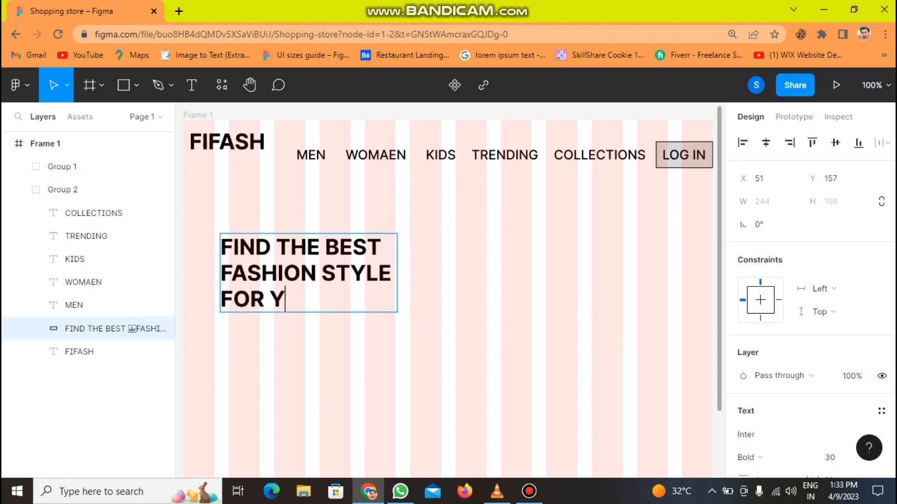
# Change the heading's font to a serif typeface and move the heading slightly down and left.
pyautogui.hotkey('ctrl', 'a')
pyautogui.click(796, 347)
pyautogui.press('BackSpace')
pyautogui.press('Return')
pyautogui.moveTo(306, 275); pyautogui.dragTo(288, 287)
pyautogui.click(357, 407)
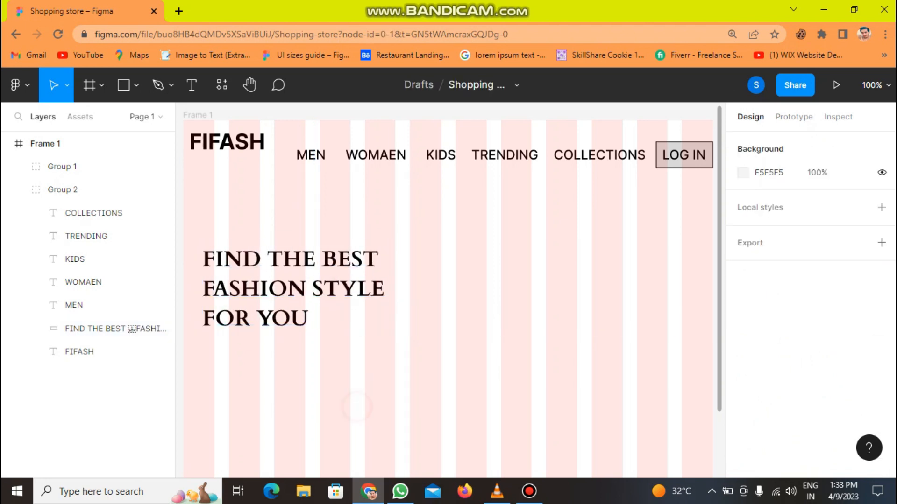
# Draw an image placeholder rectangle about 264 × 328 to the right of the heading.
pyautogui.click(136, 86)
pyautogui.click(129, 116)
pyautogui.moveTo(471, 206)
pyautogui.mouseDown()
pyautogui.moveTo(612, 317)
pyautogui.moveTo(651, 358)
pyautogui.moveTo(634, 419)
pyautogui.mouseUp()
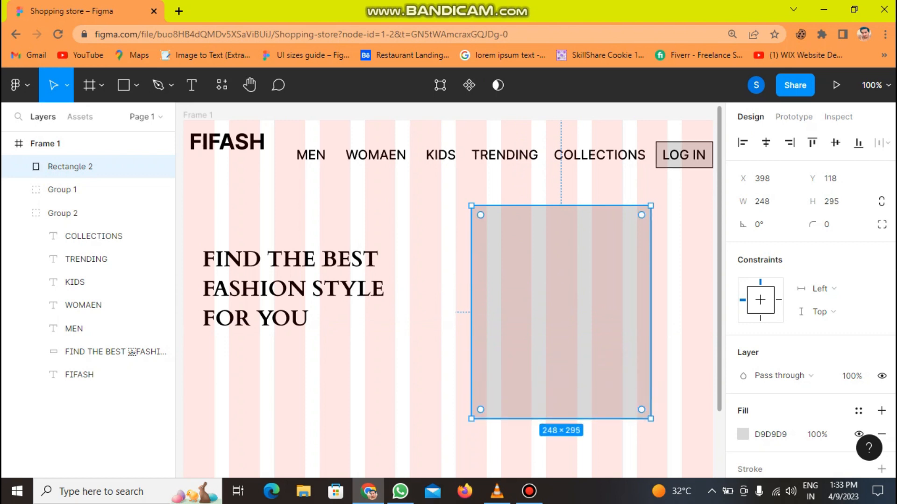
pyautogui.moveTo(651, 327); pyautogui.dragTo(662, 327)
pyautogui.moveTo(607, 327); pyautogui.dragTo(608, 347)
pyautogui.moveTo(607, 440); pyautogui.dragTo(607, 464)
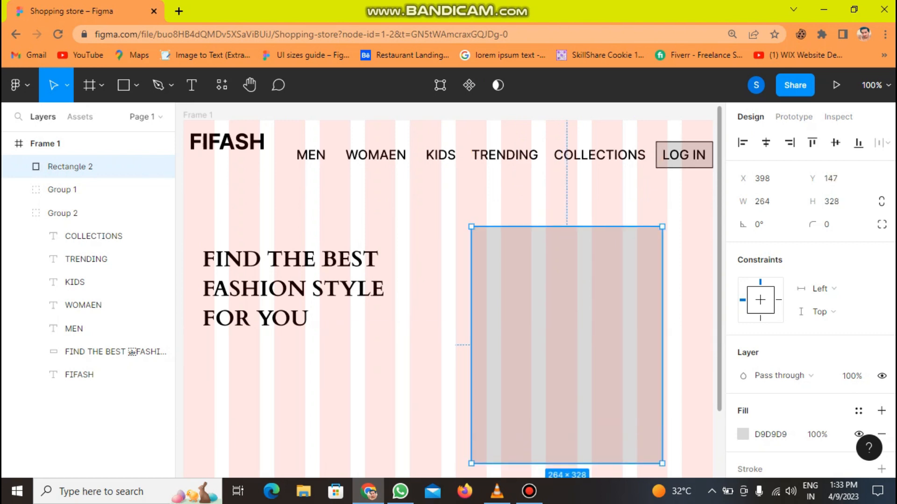
# Nudge the placeholder rectangle 9 px left to X 389 and extend its height to 330.
pyautogui.press('Left')
pyautogui.press('Left')
pyautogui.press('Left')
pyautogui.press('Left')
pyautogui.press('Left')
pyautogui.press('Left')
pyautogui.press('Left')
pyautogui.press('Left')
pyautogui.press('Left')
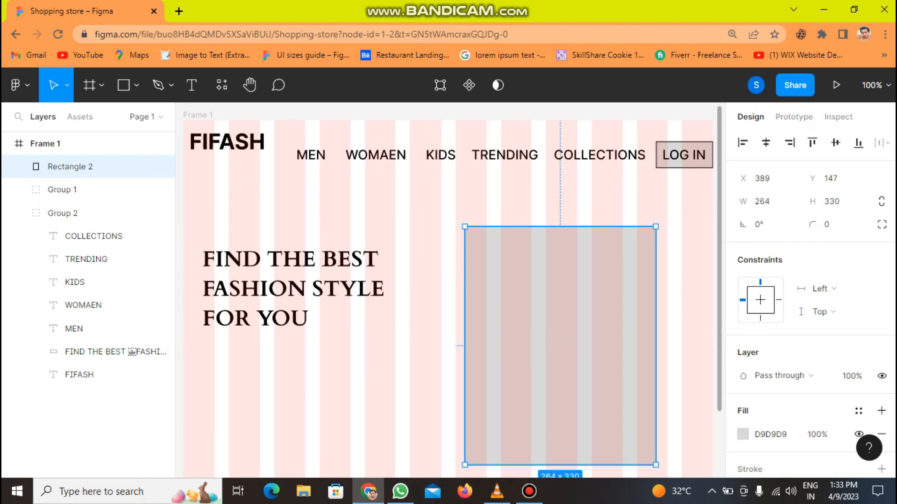
# Give the placeholder rectangle independent corners and set only the bottom-left corner radius to 95.
pyautogui.click(876, 224)
pyautogui.click(827, 247)
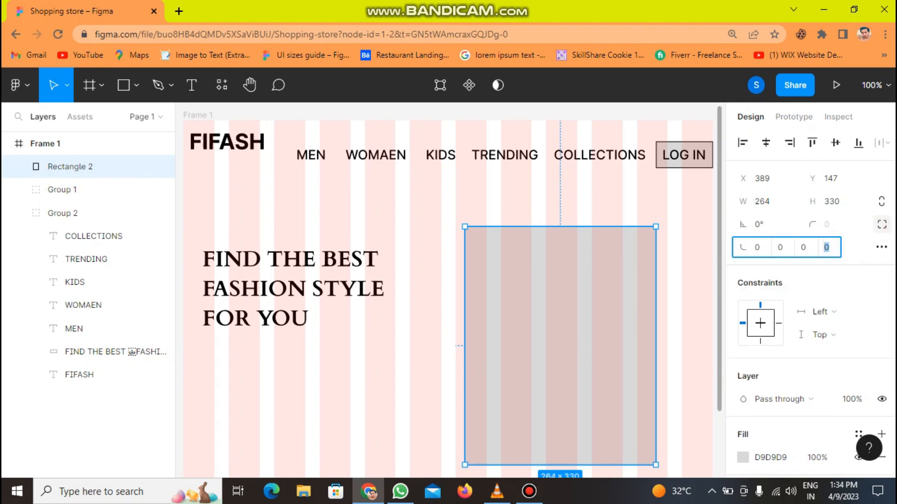
pyautogui.scroll(-1, 673, 280)
pyautogui.click(827, 248)
pyautogui.write('33')
pyautogui.press('Return')
pyautogui.press('Up')
pyautogui.press('Up')
pyautogui.press('Up')
pyautogui.press('Up')
pyautogui.press('Up')
pyautogui.press('Up')
pyautogui.press('Up')
pyautogui.press('Up')
pyautogui.press('Up')
pyautogui.press('Up')
pyautogui.press('Up')
pyautogui.press('Up')
pyautogui.press('Up')
# Fill the placeholder rectangle with a portrait of a woman in a dark lace dress from an Unsplash search for "fashion lady".
pyautogui.rightClick(529, 268)
pyautogui.moveTo(589, 368)
pyautogui.click(723, 274)
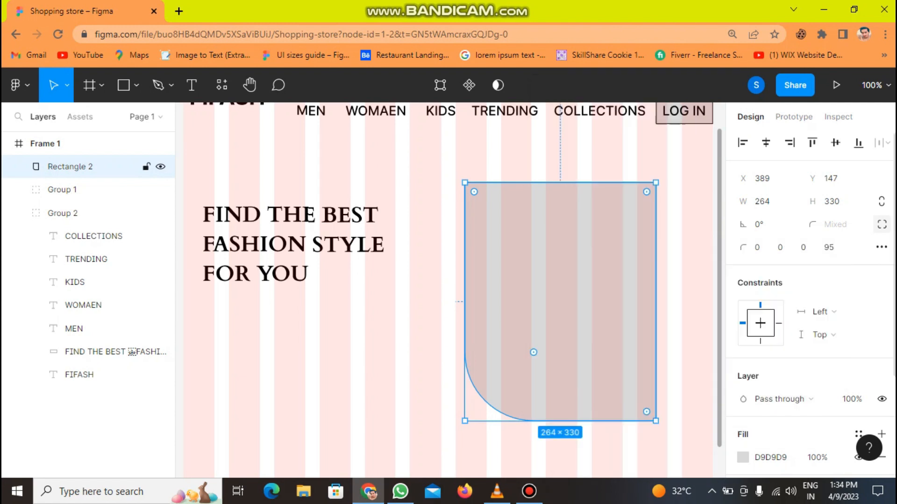
pyautogui.write('fashion')
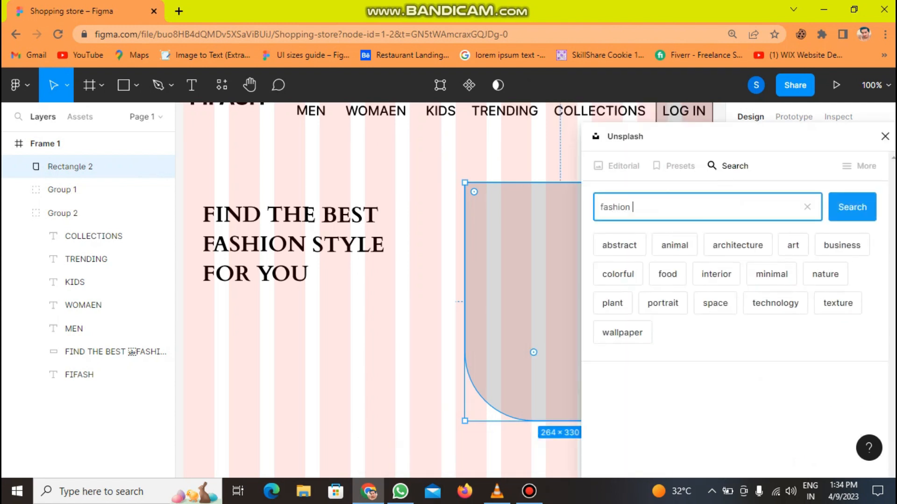
pyautogui.write(' lady')
pyautogui.press('Return')
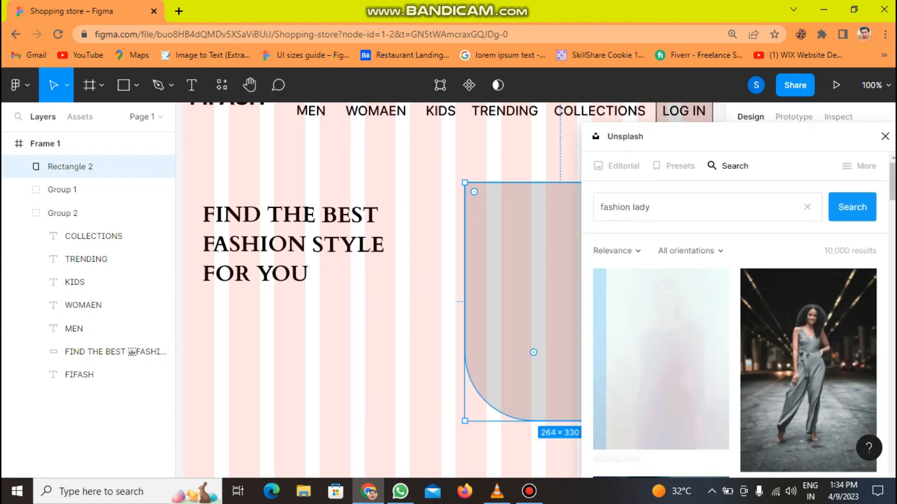
pyautogui.click(885, 136)
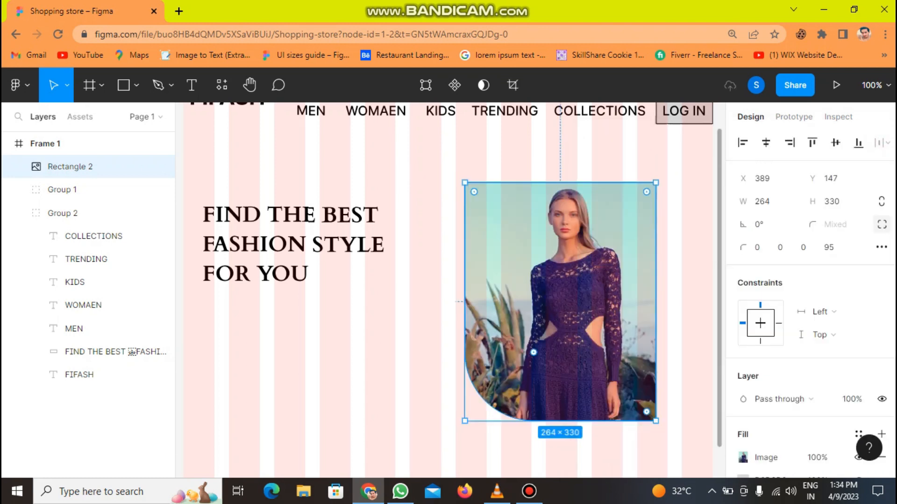
# Narrow the hero image to a width of 247 from its right edge.
pyautogui.moveTo(656, 238); pyautogui.dragTo(643, 238)
pyautogui.click(386, 259)
pyautogui.click(117, 167)
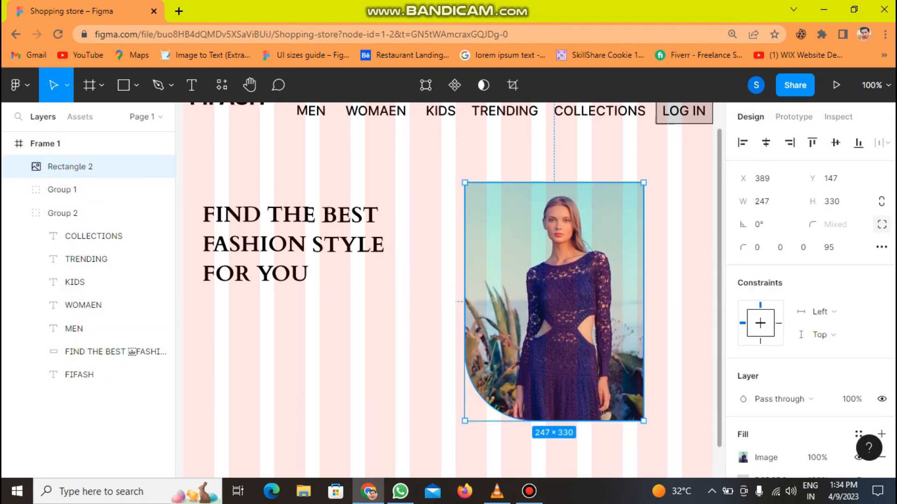
pyautogui.click(394, 339)
# Draw a rectangle about 135 × 152 overlapping the hero image's upper-right corner at about X 576, Y 96.
pyautogui.click(137, 85)
pyautogui.click(94, 120)
pyautogui.moveTo(606, 143); pyautogui.dragTo(696, 252)
pyautogui.moveTo(658, 200); pyautogui.dragTo(658, 204)
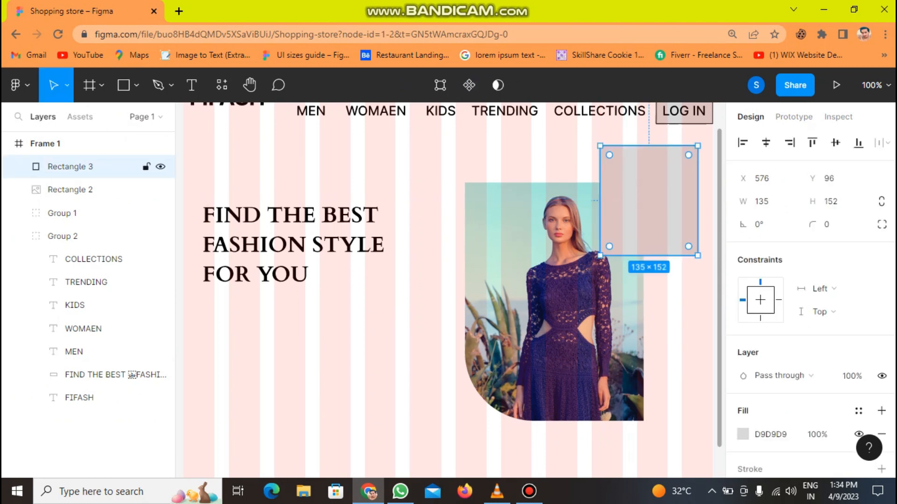
# Give the new rectangle a linear gradient fill whose fully transparent end stop is blue 2807F1.
pyautogui.click(743, 434)
pyautogui.click(580, 117)
pyautogui.click(594, 135)
pyautogui.moveTo(640, 116); pyautogui.dragTo(731, 116)
pyautogui.click(767, 374)
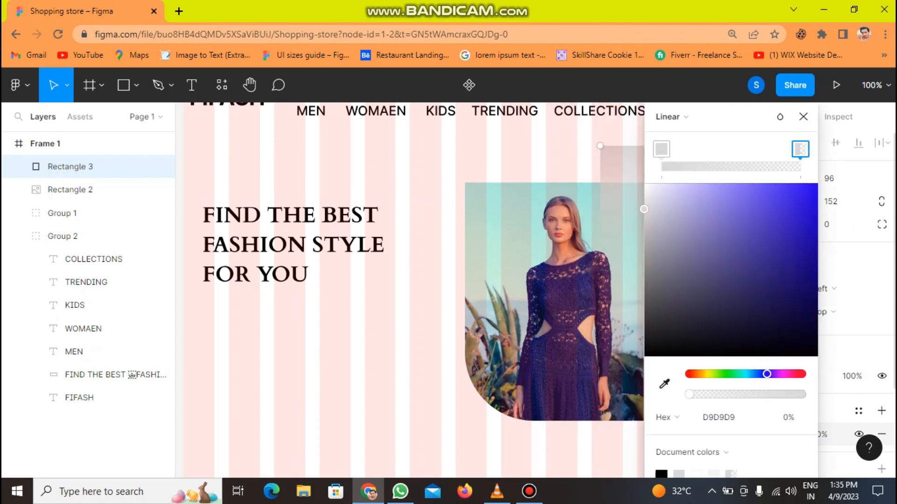
pyautogui.click(804, 222)
pyautogui.moveTo(814, 197); pyautogui.dragTo(813, 193)
pyautogui.moveTo(737, 116); pyautogui.dragTo(788, 123)
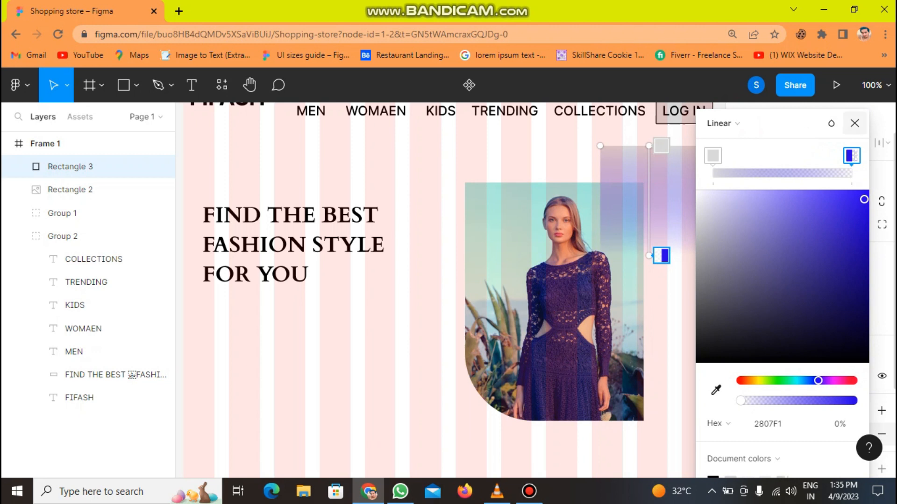
pyautogui.click(854, 123)
pyautogui.click(425, 262)
# Open the lorem ipsum search results in a new browser tab and copy the passage's first sentence through "magna aliqua".
pyautogui.hotkey('ctrl', 't')
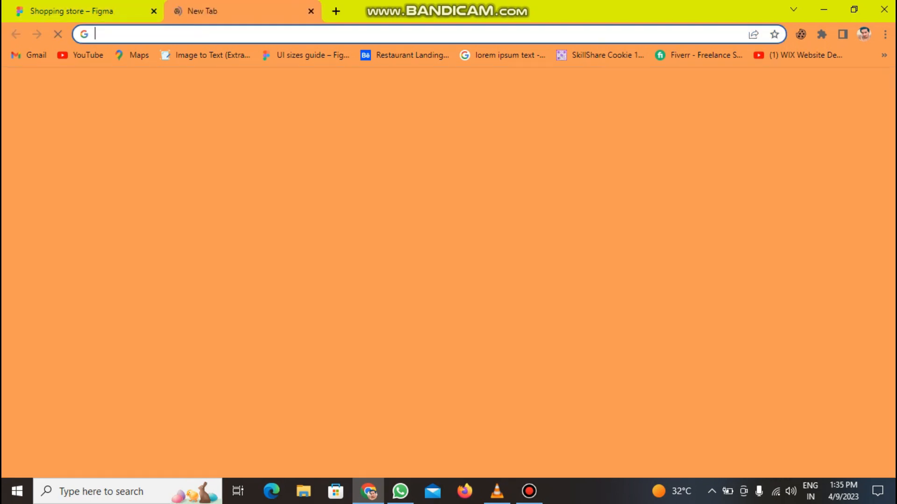
pyautogui.click(505, 54)
pyautogui.scroll(-3, 448, 281)
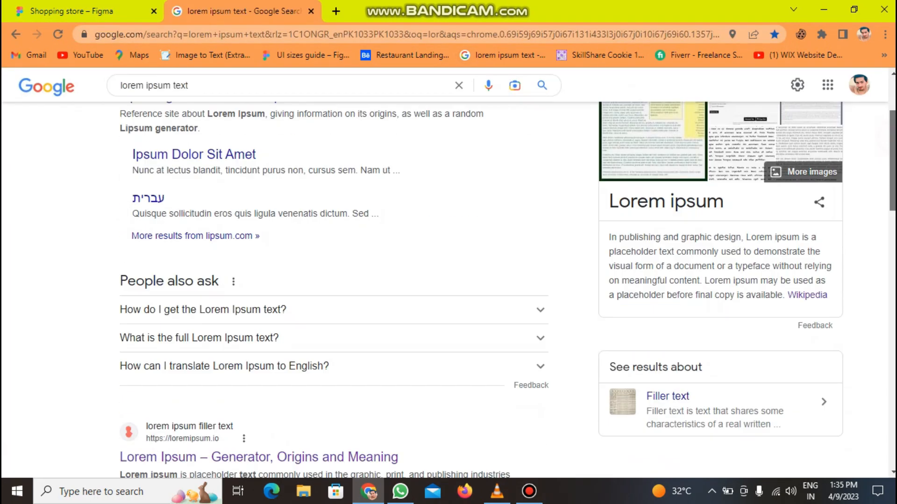
pyautogui.click(540, 317)
pyautogui.moveTo(120, 338); pyautogui.dragTo(495, 354)
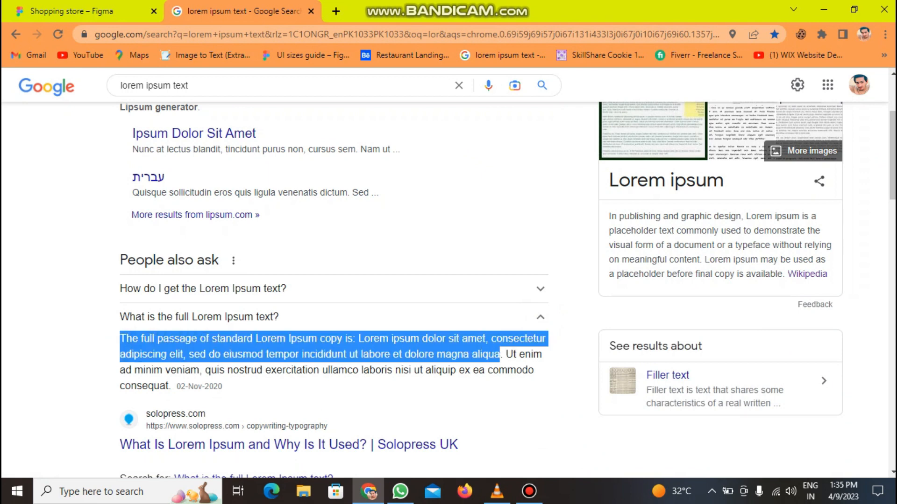
# Back in Figma, create a text box about 265 × 159 below the heading and paste the lorem ipsum passage into it.
pyautogui.click(28, 11)
pyautogui.click(192, 85)
pyautogui.moveTo(198, 299); pyautogui.dragTo(391, 414)
pyautogui.hotkey('ctrl', 'v')
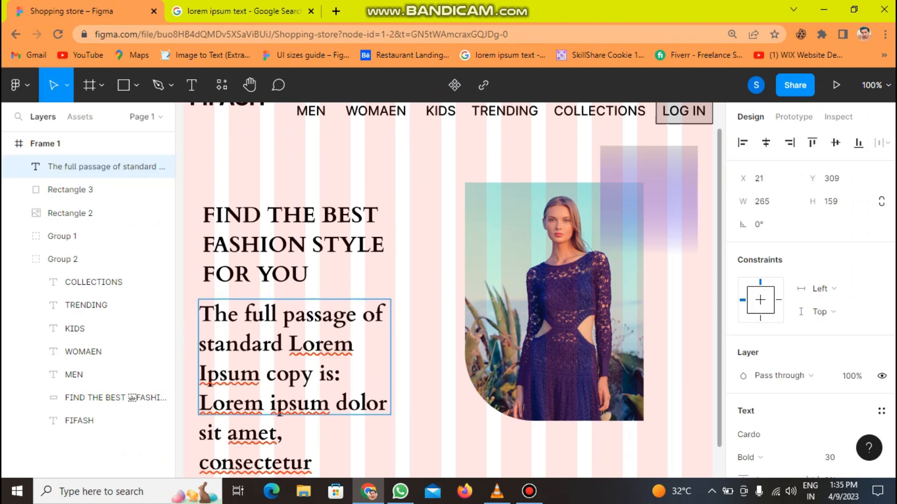
# Format the pasted paragraph in Poppins Regular at size 18.
pyautogui.hotkey('ctrl', 'a')
pyautogui.click(771, 457)
pyautogui.click(766, 409)
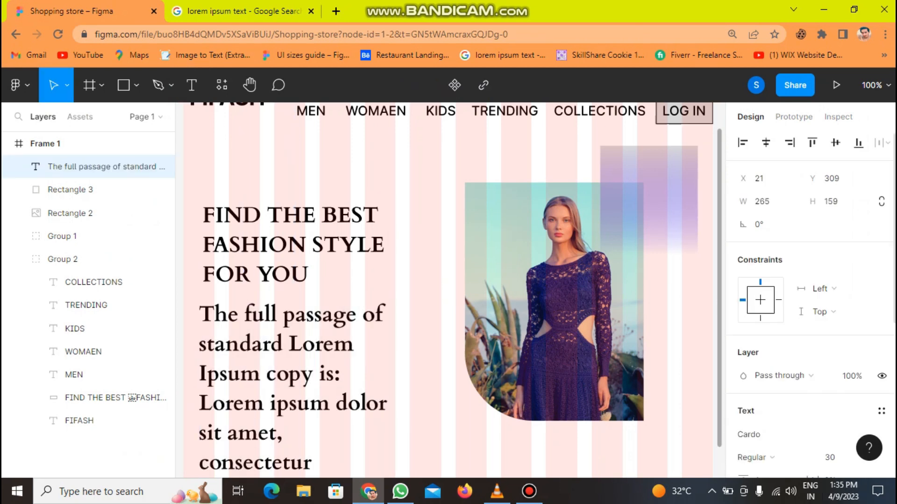
pyautogui.write('16')
pyautogui.press('Return')
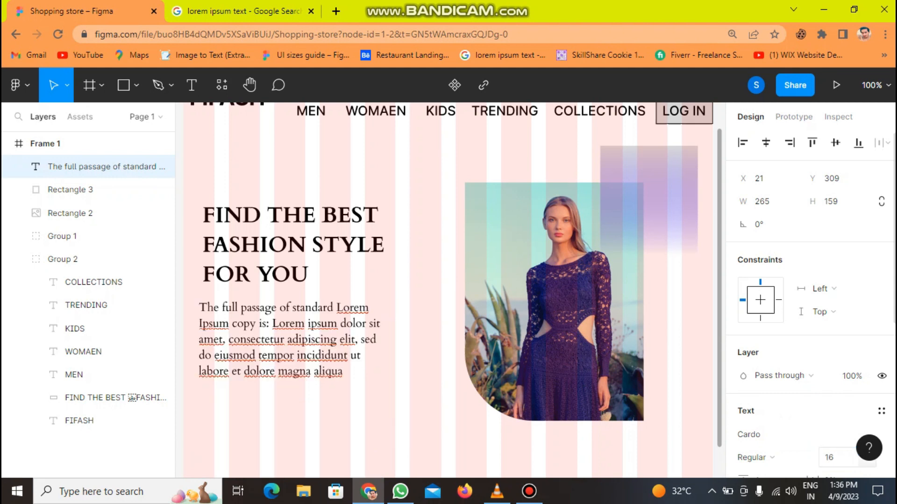
pyautogui.click(884, 434)
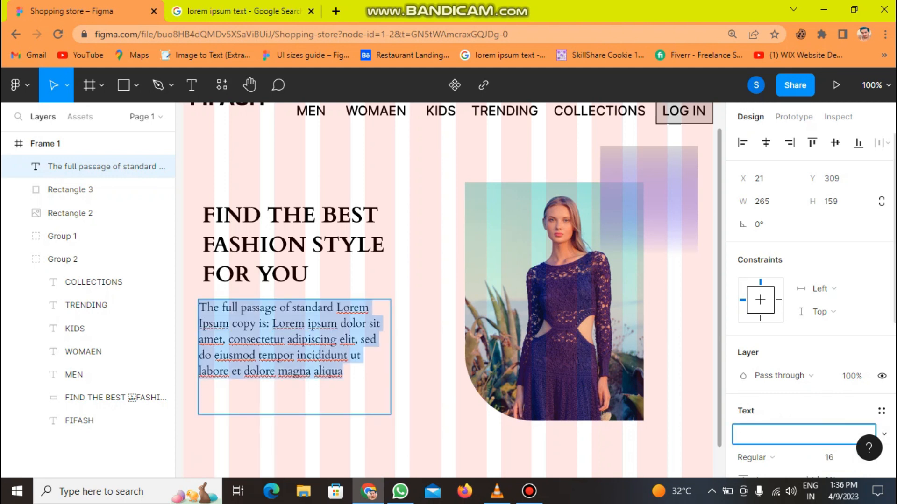
pyautogui.write('Pop')
pyautogui.press('Return')
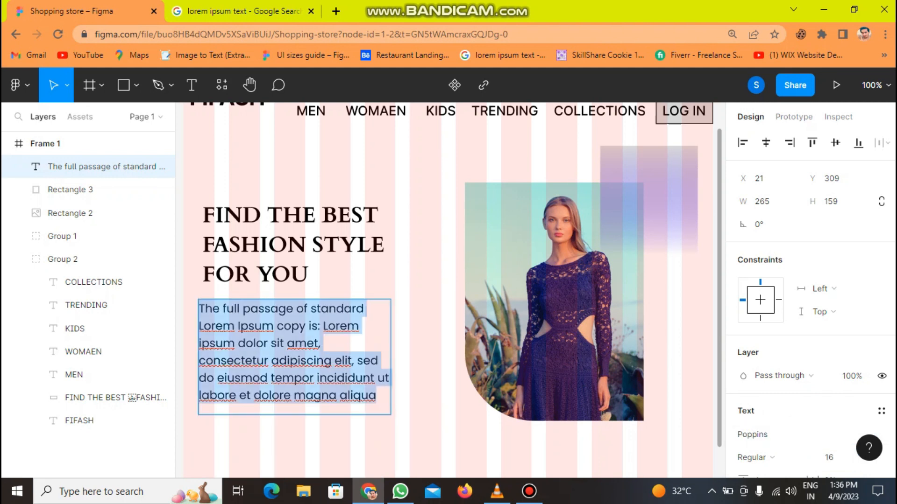
pyautogui.write('18')
pyautogui.press('Return')
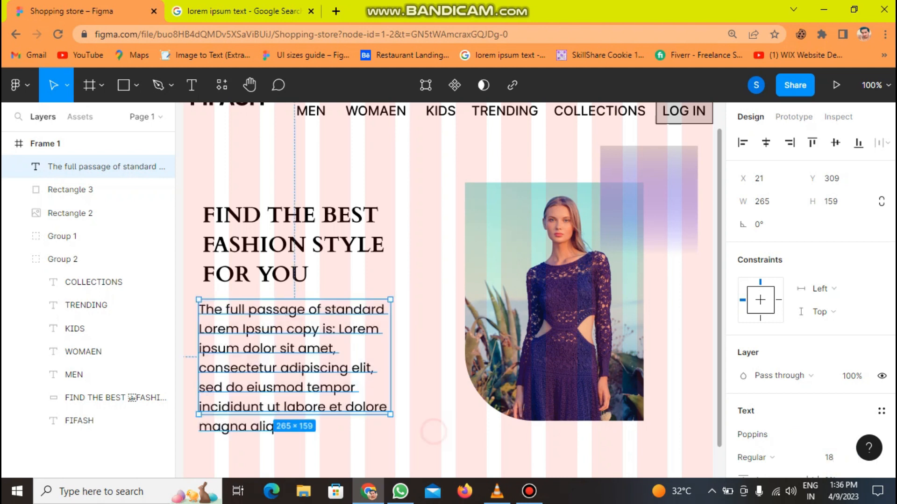
# Shorten the paragraph to end at "consectetur adipiscing elit." and fit its text box to a height of 114.
pyautogui.moveTo(294, 414); pyautogui.dragTo(294, 437)
pyautogui.click(303, 455)
pyautogui.doubleClick(294, 408)
pyautogui.click(292, 426)
pyautogui.press('BackSpace')
pyautogui.press('BackSpace')
pyautogui.press('BackSpace')
pyautogui.press('BackSpace')
pyautogui.press('BackSpace')
pyautogui.press('BackSpace')
pyautogui.press('BackSpace')
pyautogui.press('BackSpace')
pyautogui.press('BackSpace')
pyautogui.press('BackSpace')
pyautogui.press('BackSpace')
pyautogui.press('BackSpace')
pyautogui.press('BackSpace')
pyautogui.press('BackSpace')
pyautogui.press('BackSpace')
pyautogui.press('BackSpace')
pyautogui.press('BackSpace')
pyautogui.press('BackSpace')
pyautogui.press('BackSpace')
pyautogui.press('BackSpace')
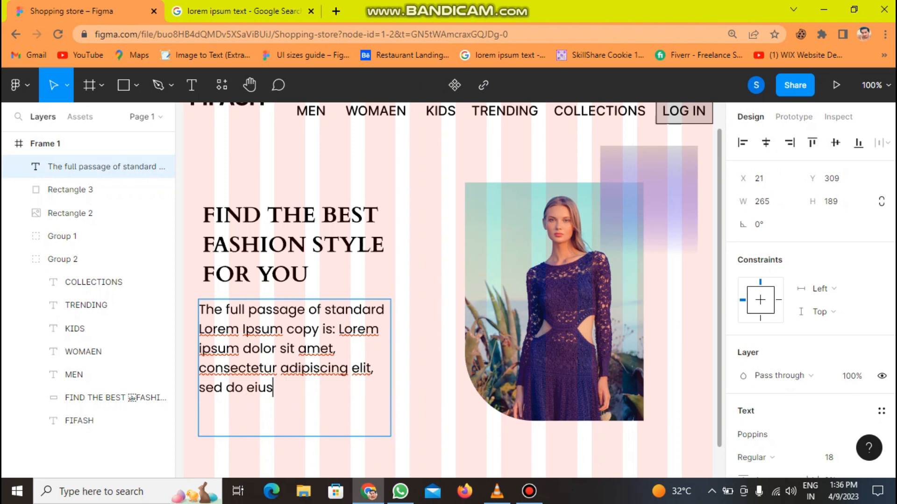
pyautogui.press('Escape')
pyautogui.moveTo(294, 436); pyautogui.dragTo(295, 382)
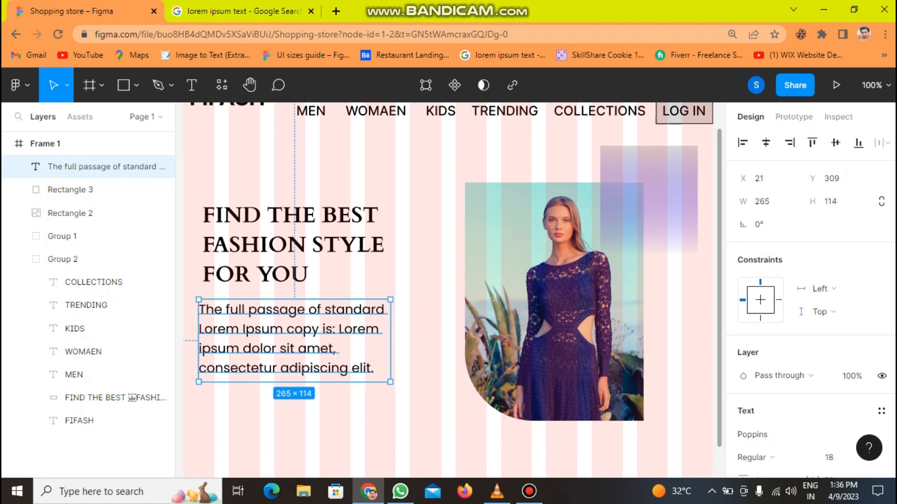
pyautogui.click(423, 322)
# Duplicate the LOG IN button and place the copy below the paragraph.
pyautogui.click(683, 112)
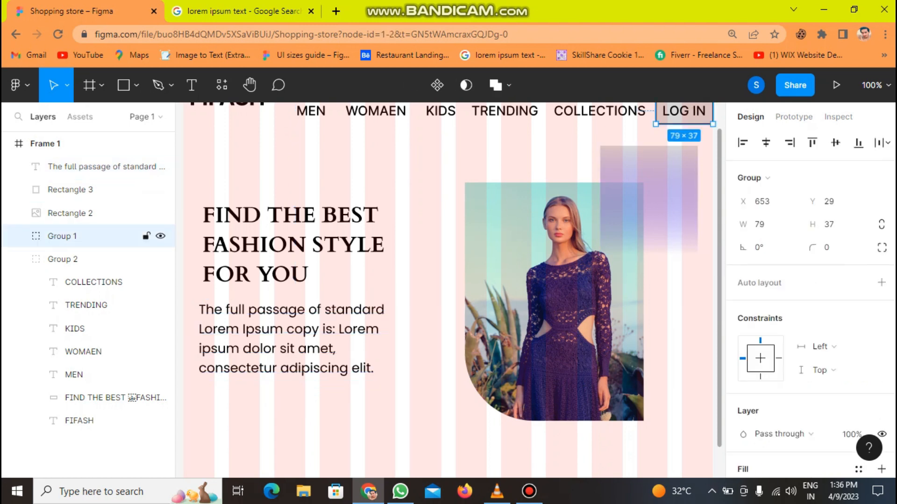
pyautogui.hotkey('ctrl', 'd')
pyautogui.moveTo(683, 139); pyautogui.dragTo(243, 444)
pyautogui.scroll(-3, 449, 280)
# Widen the duplicated button and change its label to "CONTACT US".
pyautogui.moveTo(272, 374); pyautogui.dragTo(305, 374)
pyautogui.doubleClick(247, 375)
pyautogui.moveTo(247, 375); pyautogui.dragTo(257, 372)
pyautogui.doubleClick(258, 371)
pyautogui.press('BackSpace')
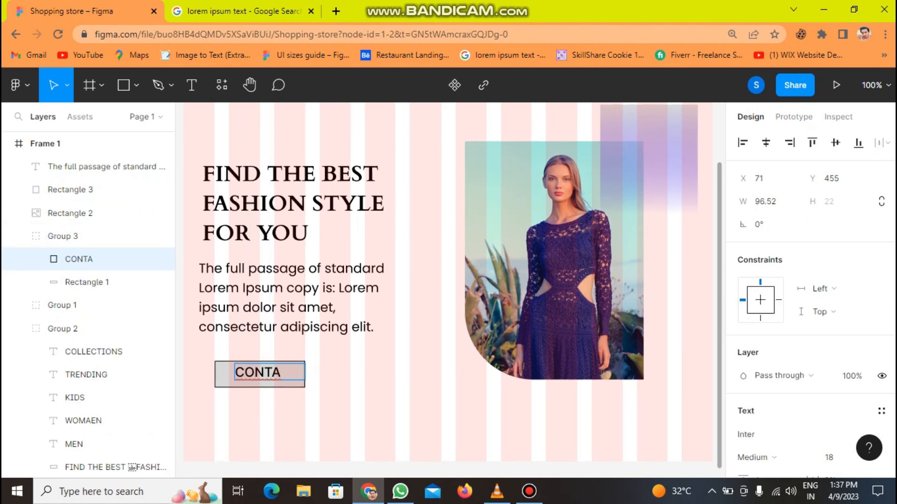
pyautogui.press('Escape')
# Widen the CONTACT US button group to about 188 and center its label within the button.
pyautogui.moveTo(304, 379); pyautogui.dragTo(270, 375)
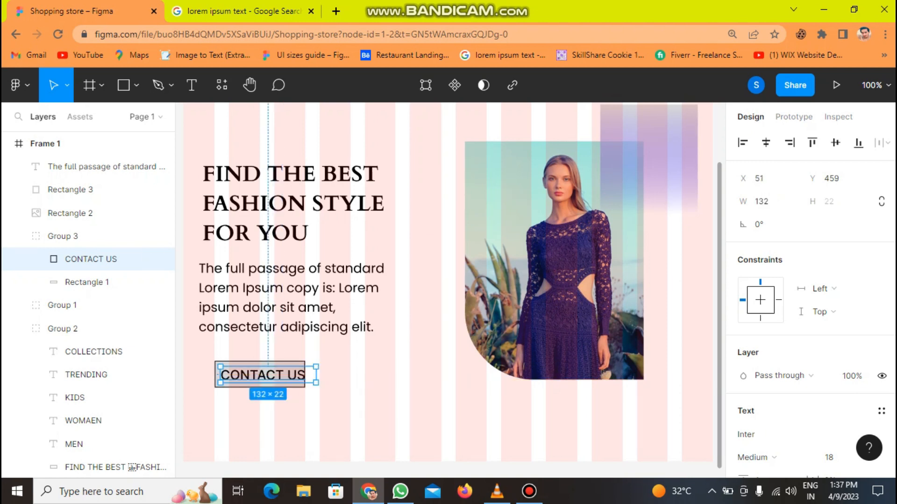
pyautogui.click(63, 236)
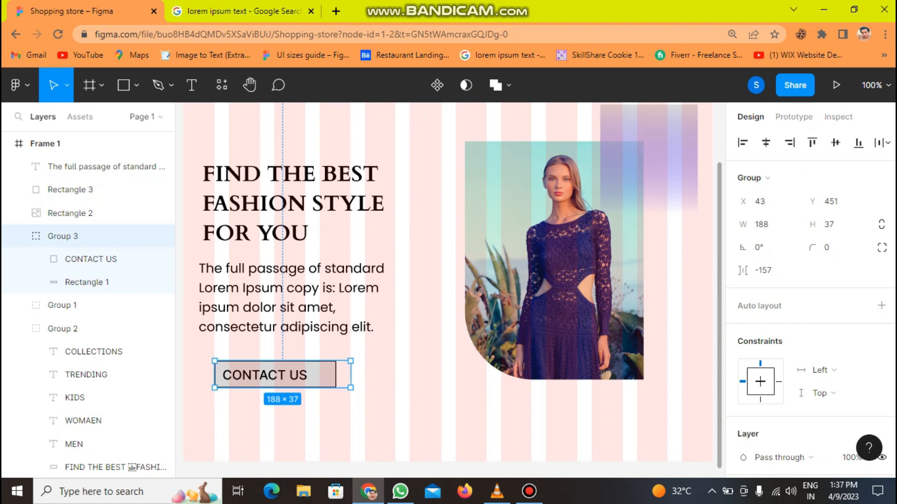
pyautogui.click(90, 258)
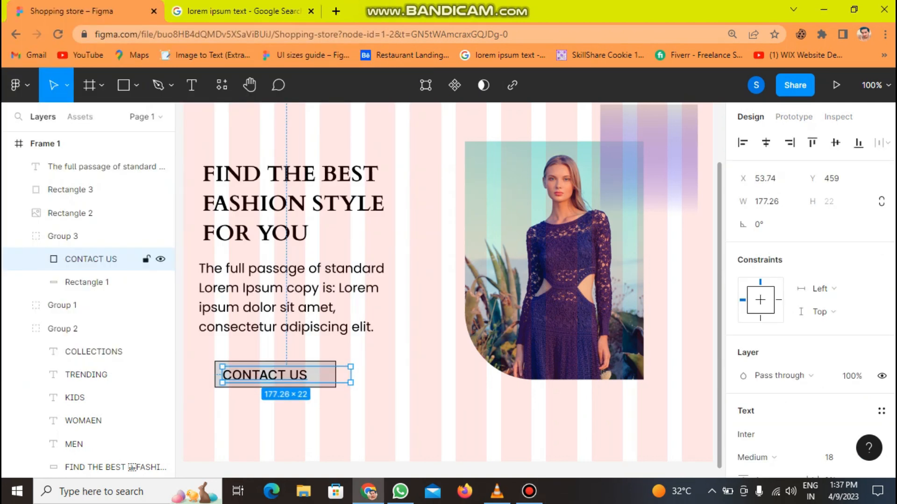
pyautogui.press('Return')
pyautogui.scroll(-3, 810, 280)
pyautogui.click(760, 374)
pyautogui.press('Escape')
pyautogui.click(306, 414)
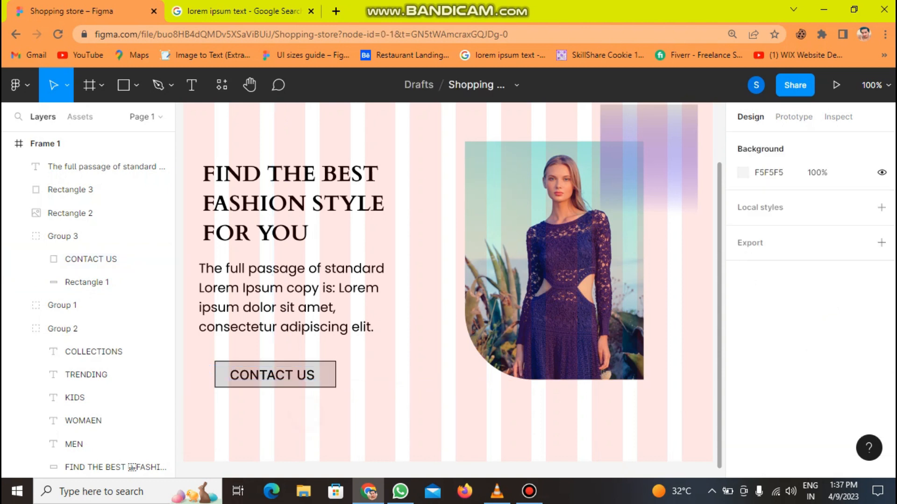
# Duplicate the purple gradient rectangle and place the copy at X 0, Y 410 on the frame's left edge.
pyautogui.click(649, 159)
pyautogui.hotkey('ctrl', 'd')
pyautogui.moveTo(649, 158); pyautogui.dragTo(232, 386)
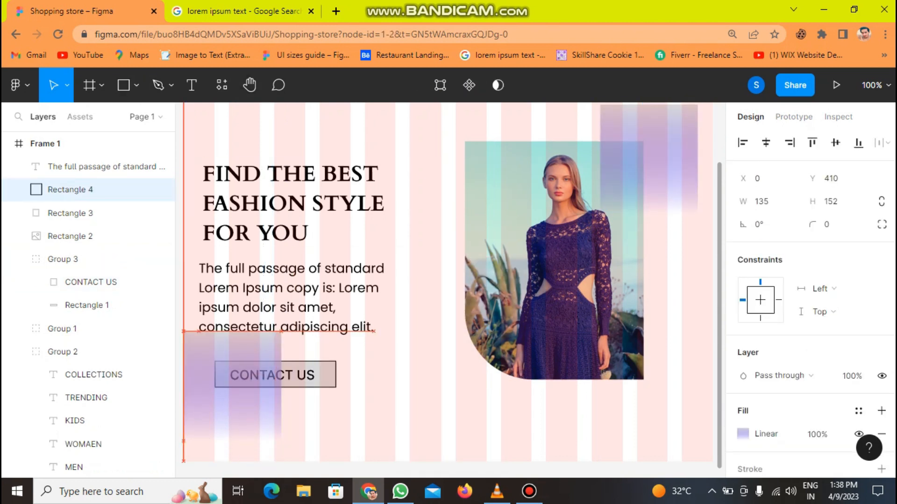
pyautogui.click(330, 402)
pyautogui.scroll(-1, 449, 290)
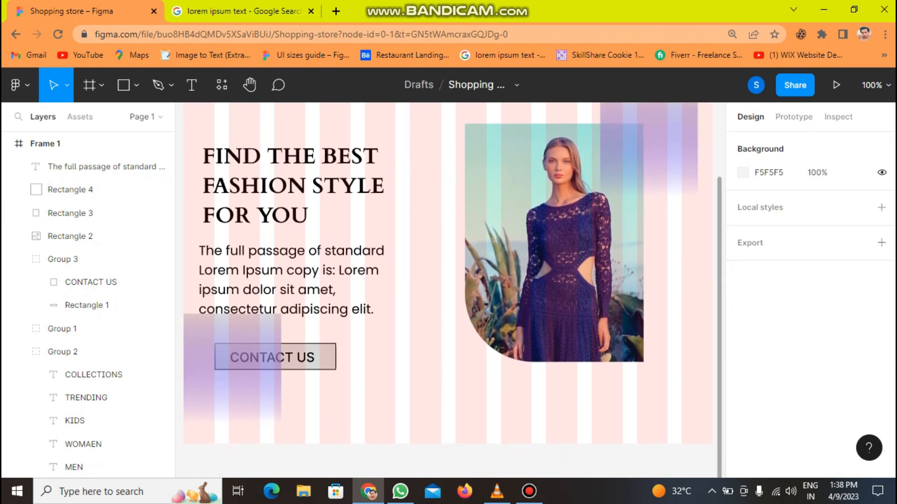
# Extend the frame downward and move the duplicated gradient rectangle to Y 488, below the CONTACT US button.
pyautogui.click(59, 144)
pyautogui.moveTo(318, 413); pyautogui.dragTo(317, 472)
pyautogui.moveTo(206, 266); pyautogui.dragTo(204, 306)
pyautogui.click(204, 286)
pyautogui.moveTo(264, 311); pyautogui.dragTo(264, 318)
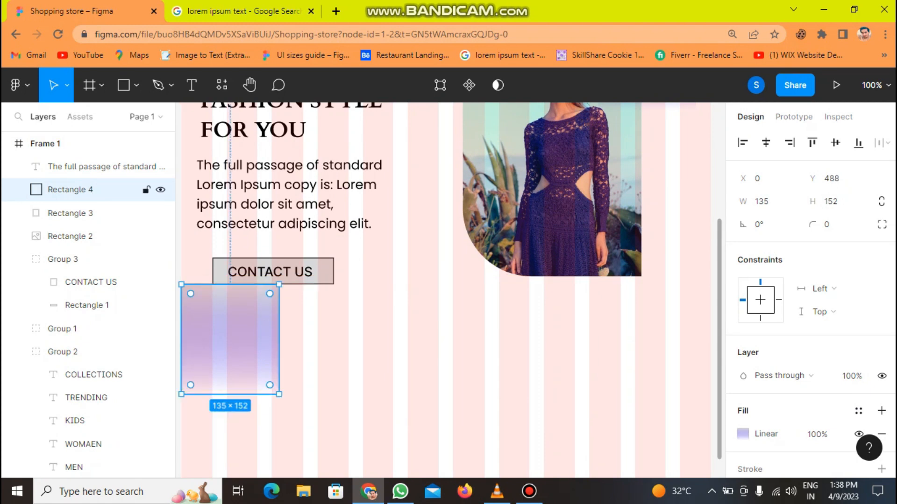
pyautogui.click(296, 349)
# Move the CONTACT US button to about X 11, Y 437 and align the paragraph under the heading at X 28.
pyautogui.scroll(3, 277, 413)
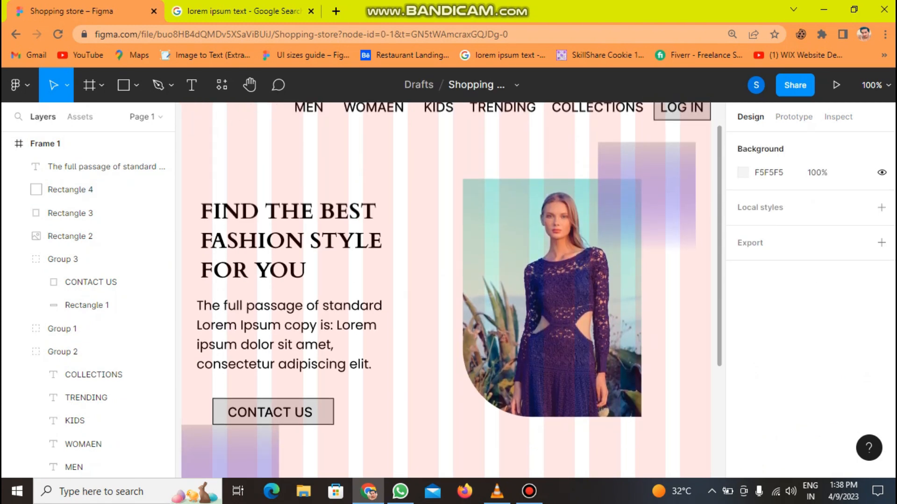
pyautogui.click(277, 413)
pyautogui.moveTo(277, 413); pyautogui.dragTo(260, 404)
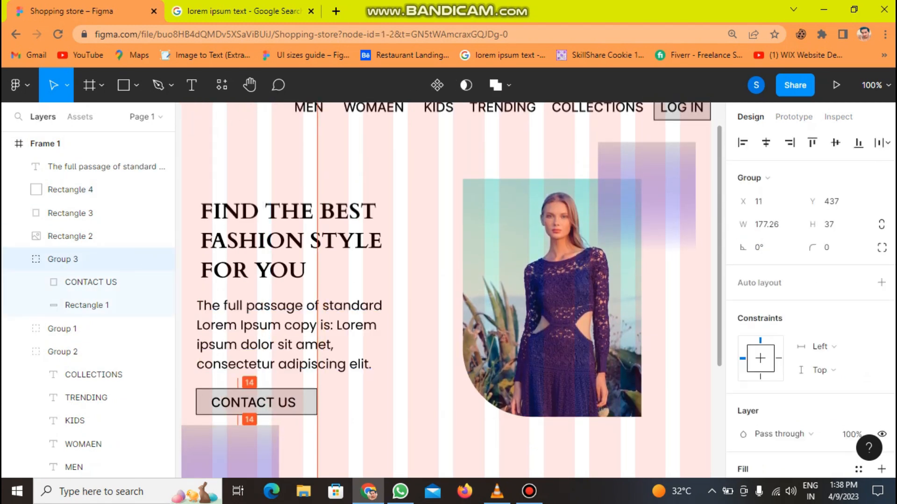
pyautogui.click(245, 338)
pyautogui.moveTo(246, 337); pyautogui.dragTo(251, 337)
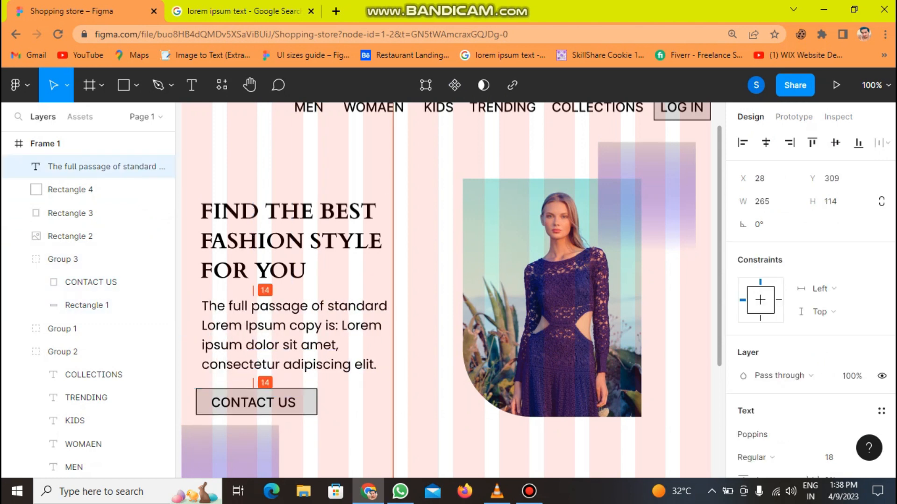
pyautogui.click(359, 420)
# Extend the frame's bottom edge further down to make room for another section.
pyautogui.scroll(-5, 717, 242)
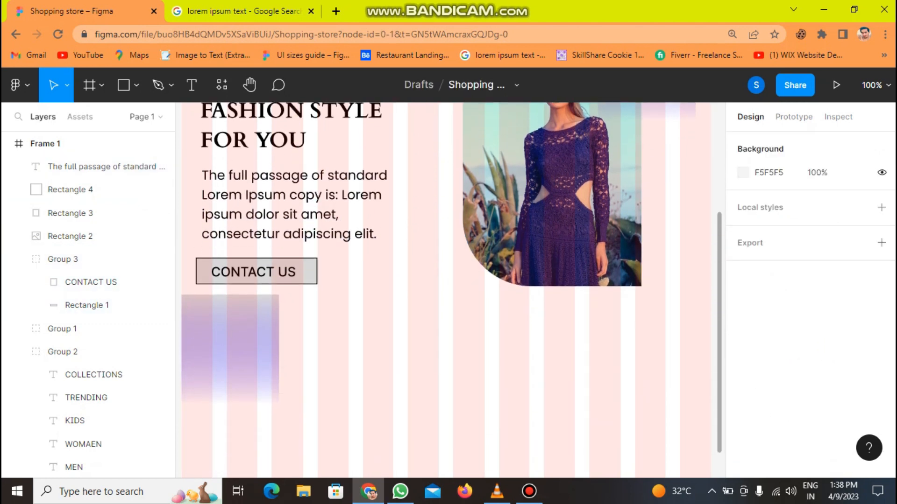
pyautogui.click(18, 144)
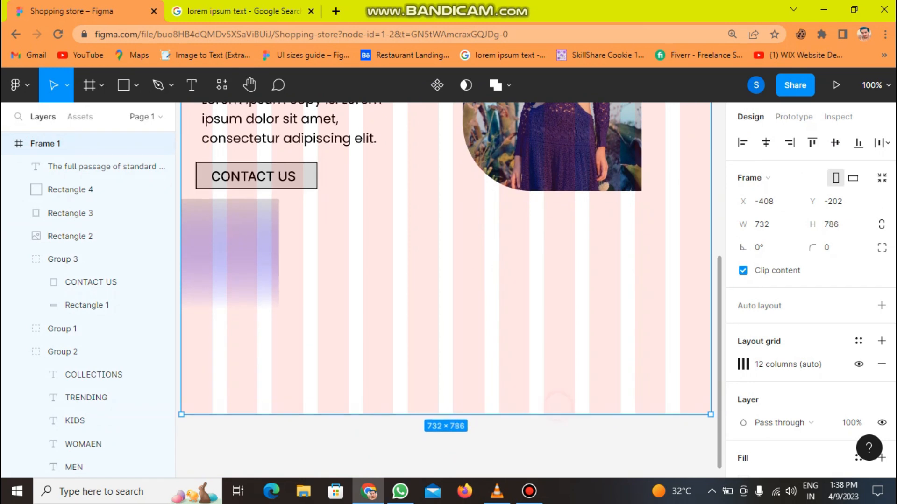
pyautogui.moveTo(558, 407); pyautogui.dragTo(556, 470)
pyautogui.click(508, 289)
pyautogui.scroll(2, 509, 288)
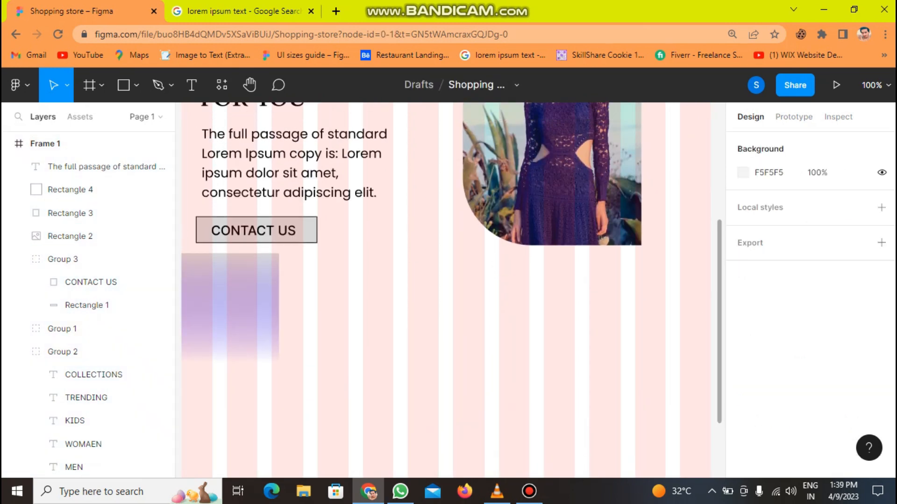
# Duplicate the hero heading below the hero section and change the copy's text to "NEW COLLECTIONS".
pyautogui.scroll(4, 509, 288)
pyautogui.click(274, 245)
pyautogui.hotkey('ctrl', 'd')
pyautogui.moveTo(274, 245); pyautogui.dragTo(415, 433)
pyautogui.scroll(-2, 415, 433)
pyautogui.press('Return')
pyautogui.press('BackSpace')
pyautogui.write('NEW COLLECTIONS')
pyautogui.press('Escape')
pyautogui.moveTo(457, 309); pyautogui.dragTo(427, 325)
pyautogui.click(406, 252)
# Switch to the lorem ipsum Google results and copy the phrase "The full passage of standard Lorem Ipsum copy".
pyautogui.click(267, 7)
pyautogui.click(434, 197)
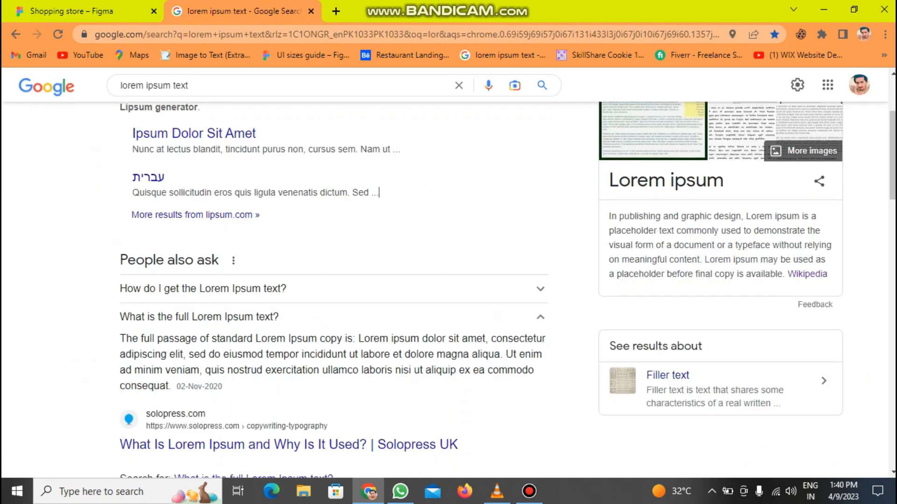
pyautogui.moveTo(120, 339); pyautogui.dragTo(359, 338)
pyautogui.hotkey('ctrl', 'c')
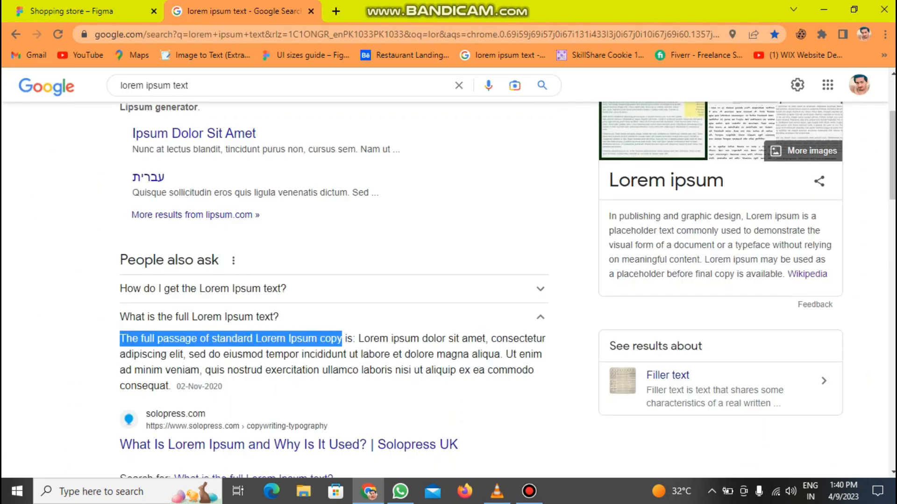
# Return to Figma and paste the copied phrase as new text below the NEW COLLECTIONS heading at font size 18.
pyautogui.click(118, 10)
pyautogui.click(191, 85)
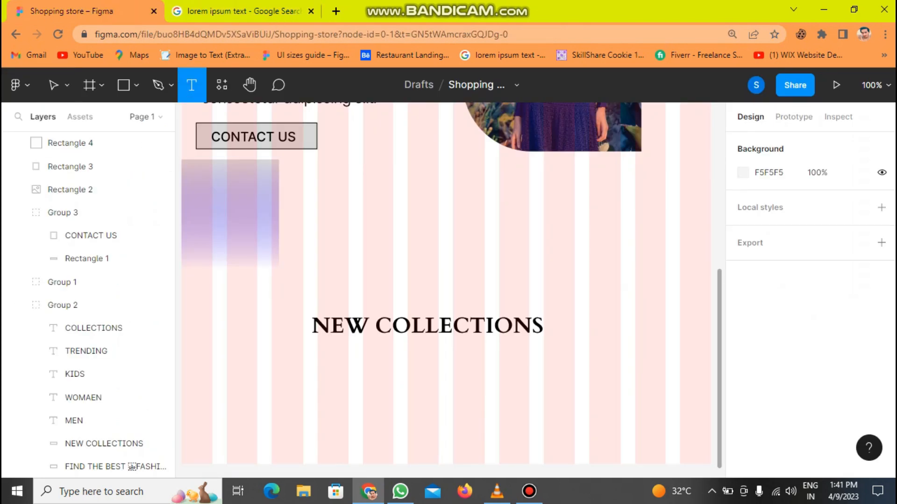
pyautogui.click(310, 372)
pyautogui.hotkey('ctrl', 'v')
pyautogui.hotkey('ctrl', 'a')
pyautogui.click(747, 457)
pyautogui.click(769, 409)
pyautogui.click(834, 457)
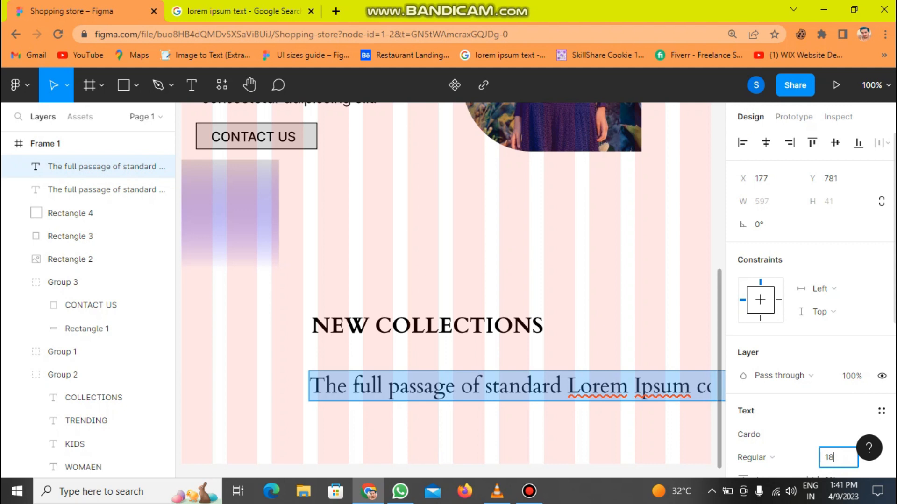
pyautogui.click(602, 428)
pyautogui.click(602, 427)
# Change the pasted phrase's font to Poppins and centre it beneath the NEW COLLECTIONS heading.
pyautogui.doubleClick(509, 381)
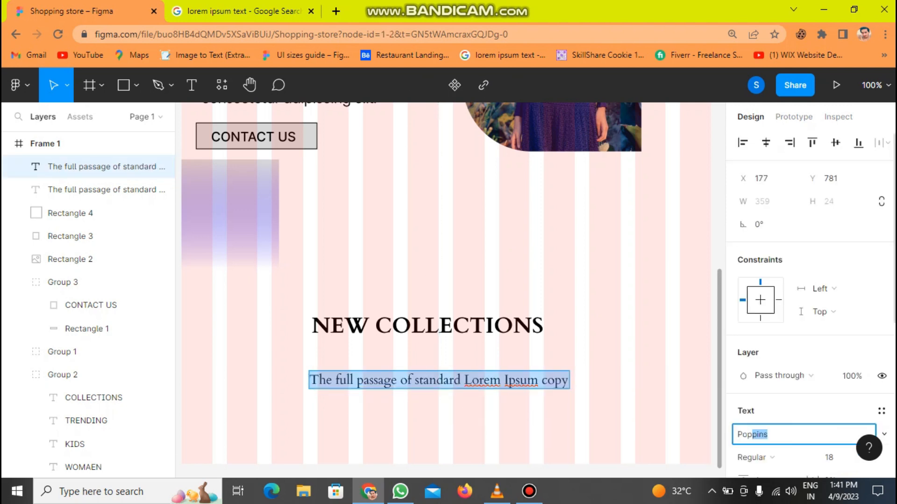
pyautogui.press('Return')
pyautogui.click(499, 423)
pyautogui.moveTo(493, 380); pyautogui.dragTo(468, 368)
pyautogui.click(460, 428)
pyautogui.click(136, 86)
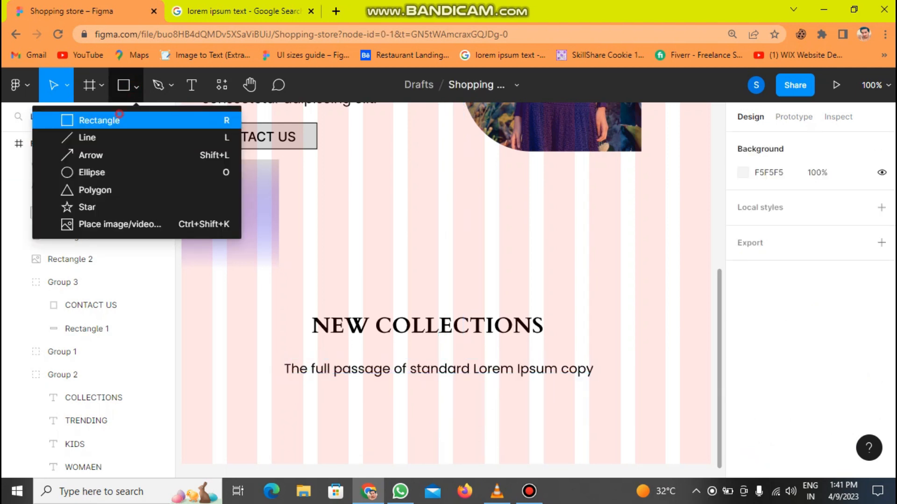
pyautogui.click(120, 117)
pyautogui.click(89, 144)
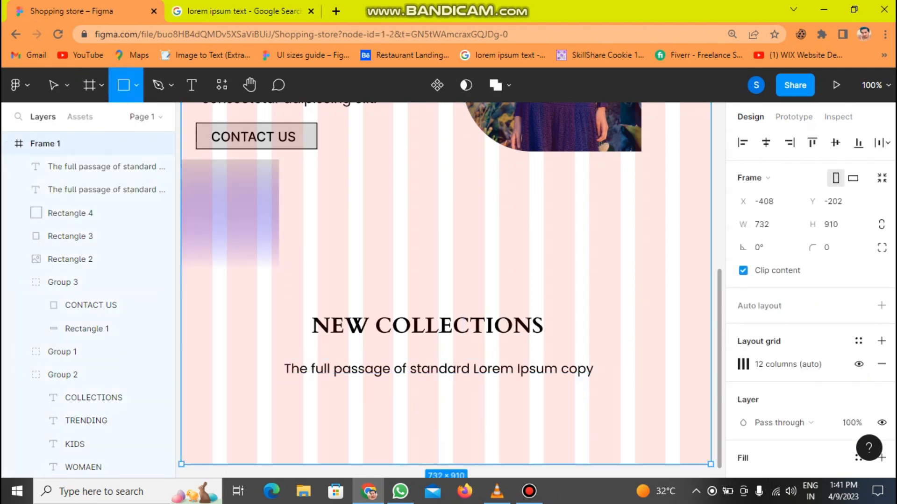
pyautogui.click(552, 425)
pyautogui.press('Delete')
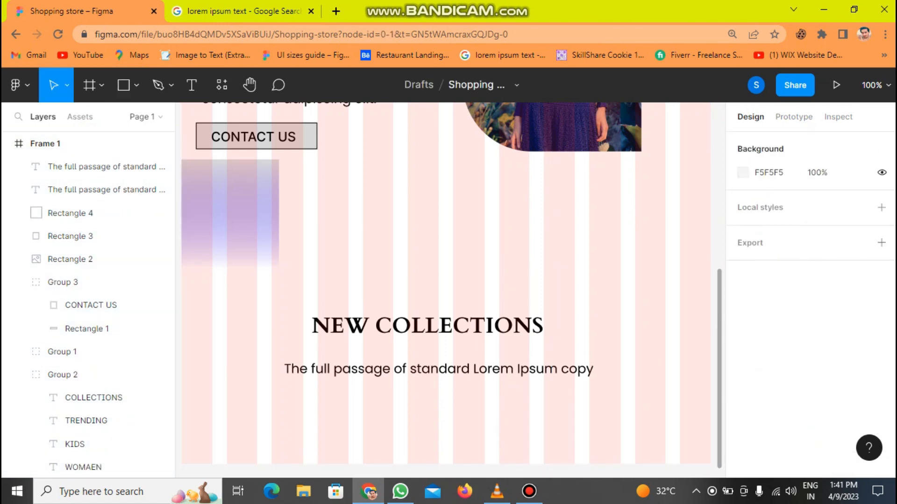
# Extend Frame 1 downward to a height of 1353.
pyautogui.click(84, 143)
pyautogui.moveTo(297, 462); pyautogui.dragTo(299, 481)
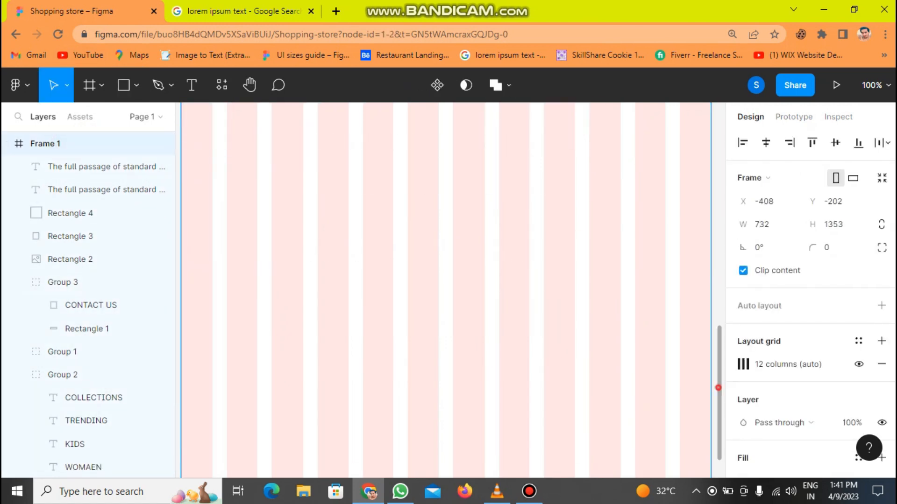
pyautogui.scroll(5, 446, 290)
# Draw a 200 × 251 rectangle below the phrase near the frame's left edge, at X 26, Y 828.
pyautogui.click(136, 86)
pyautogui.click(100, 120)
pyautogui.moveTo(218, 279); pyautogui.dragTo(348, 450)
pyautogui.moveTo(303, 384); pyautogui.dragTo(290, 381)
pyautogui.moveTo(288, 449); pyautogui.dragTo(289, 452)
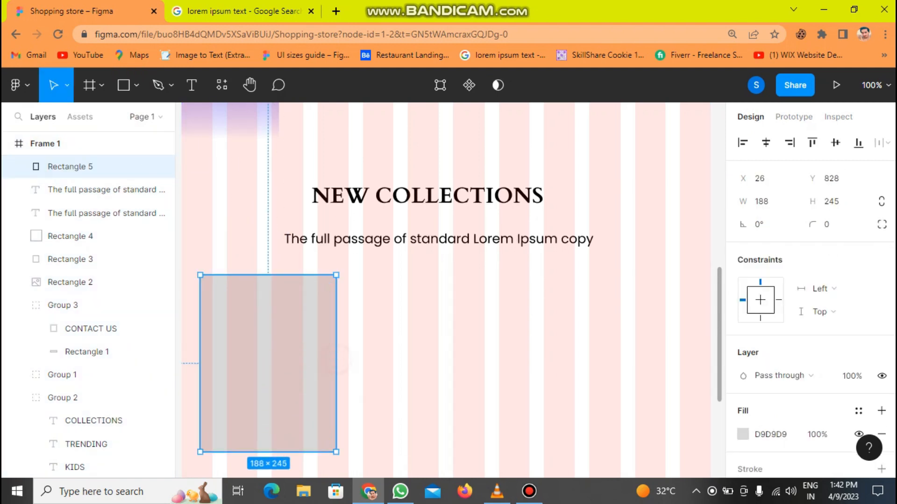
pyautogui.moveTo(336, 365); pyautogui.dragTo(345, 364)
pyautogui.moveTo(290, 452); pyautogui.dragTo(289, 456)
pyautogui.click(136, 86)
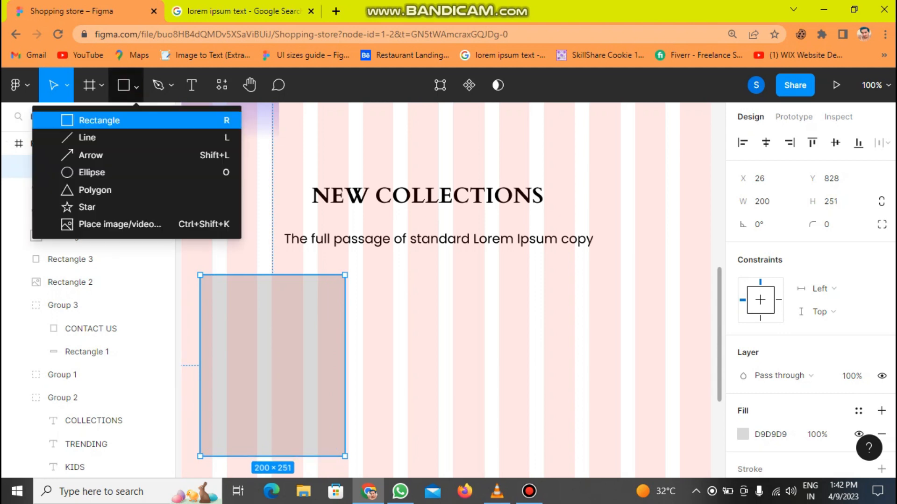
pyautogui.click(264, 357)
pyautogui.rightClick(262, 356)
pyautogui.moveTo(290, 368)
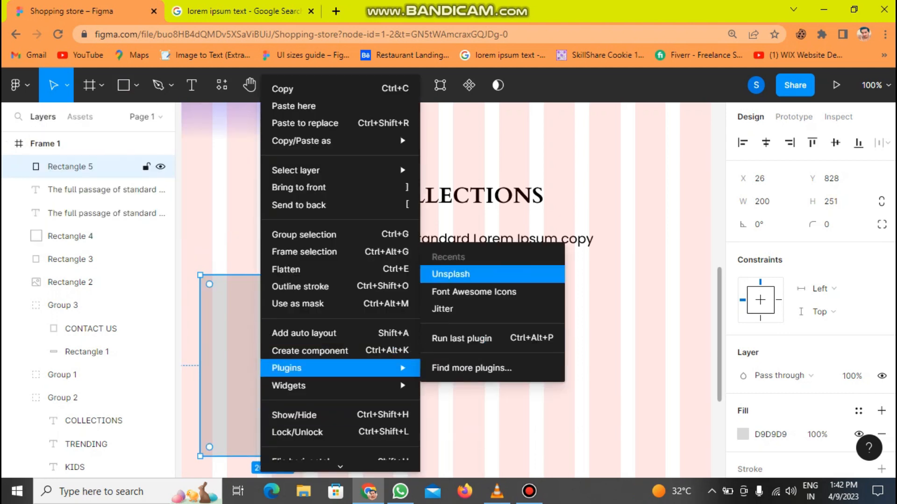
pyautogui.click(536, 448)
# Duplicate the rectangle twice to the right to make a row of three evenly spaced cards.
pyautogui.hotkey('ctrl', 'd')
pyautogui.moveTo(327, 342); pyautogui.dragTo(489, 342)
pyautogui.hotkey('ctrl', 'd')
# Fill the first card with the Unsplash photo of a man in a dark jacket, searching for "Fashion boy".
pyautogui.rightClick(280, 318)
pyautogui.moveTo(306, 366)
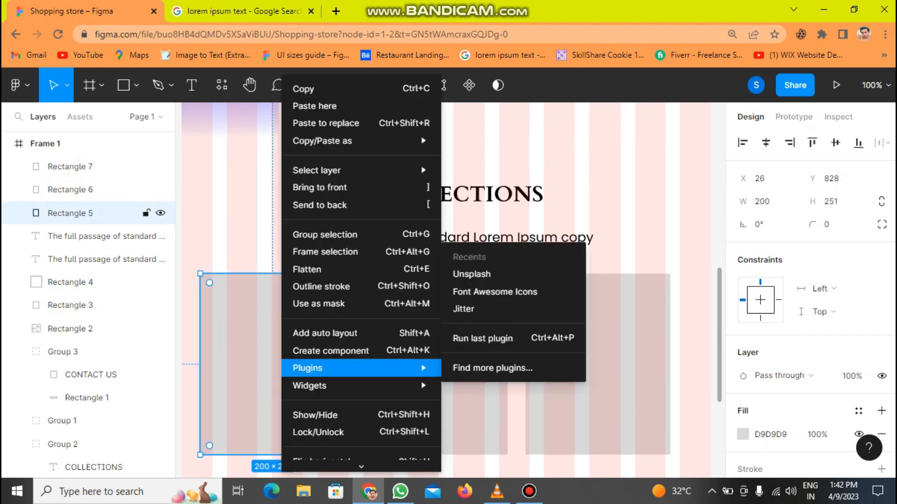
pyautogui.click(476, 274)
pyautogui.write('Fashion boy')
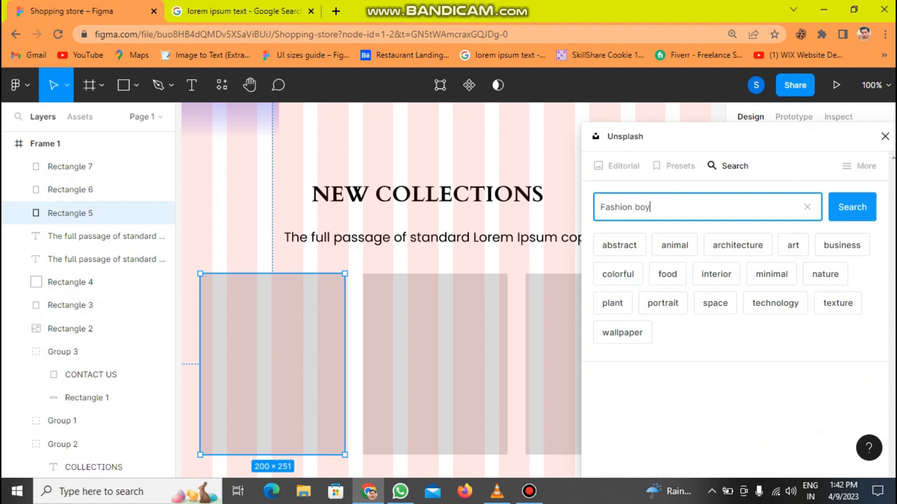
pyautogui.press('Return')
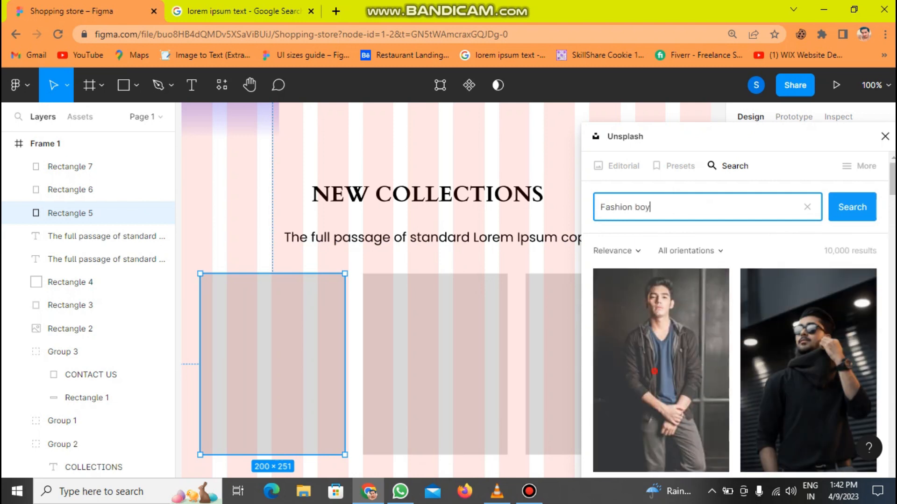
# Fill the middle card with the Unsplash photo of a laughing woman in a denim jacket, searching for "Fashion girl".
pyautogui.click(428, 358)
pyautogui.click(671, 211)
pyautogui.press('BackSpace')
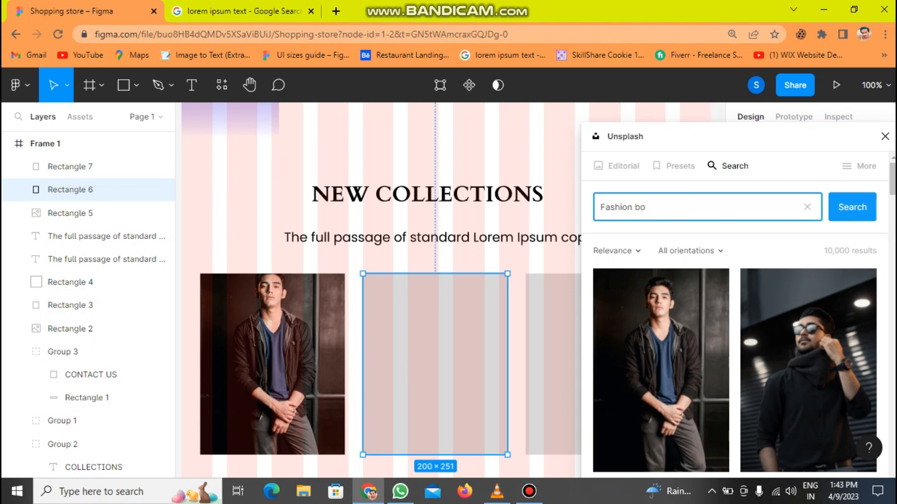
pyautogui.write('girl')
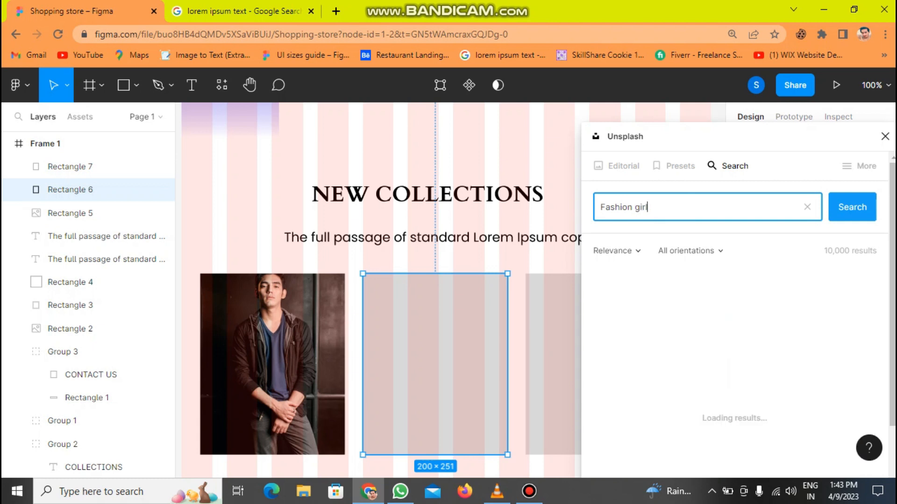
pyautogui.click(660, 371)
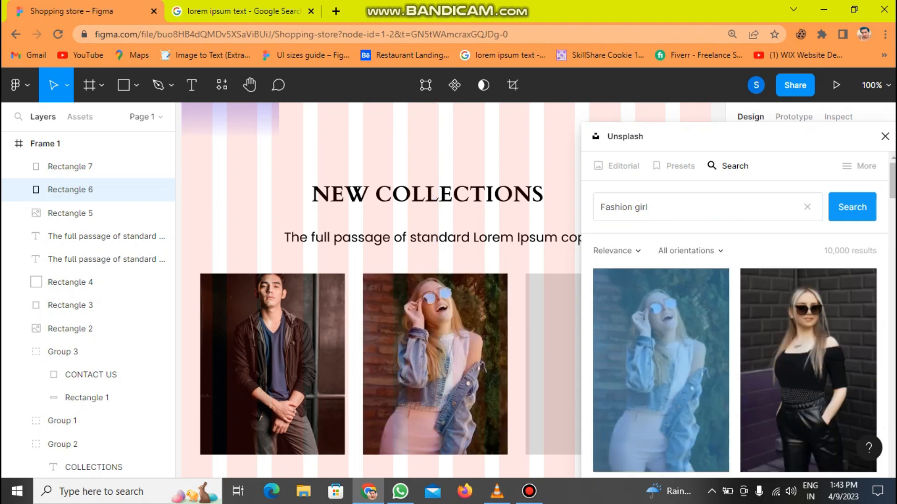
# Fill the third card with the Unsplash photo of a curly-haired woman in a white top and close the plugin.
pyautogui.click(556, 371)
pyautogui.moveTo(892, 182); pyautogui.dragTo(892, 233)
pyautogui.click(660, 305)
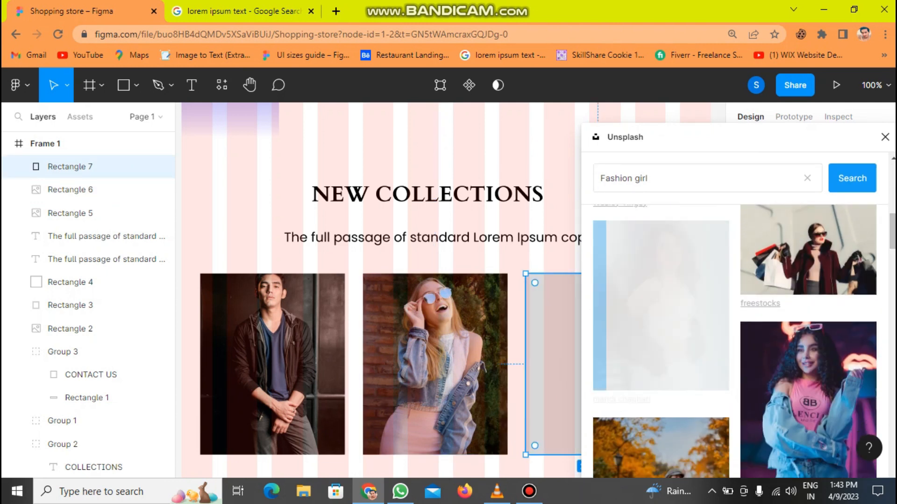
pyautogui.click(884, 137)
pyautogui.click(690, 349)
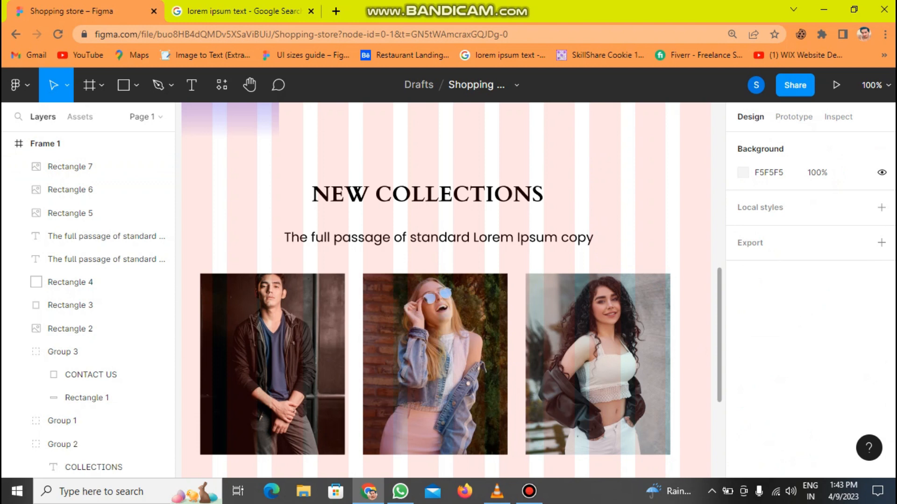
# Move the phrase under the NEW COLLECTIONS heading to X 137, Y 756.
pyautogui.scroll(-1, 451, 289)
pyautogui.moveTo(378, 168); pyautogui.dragTo(375, 162)
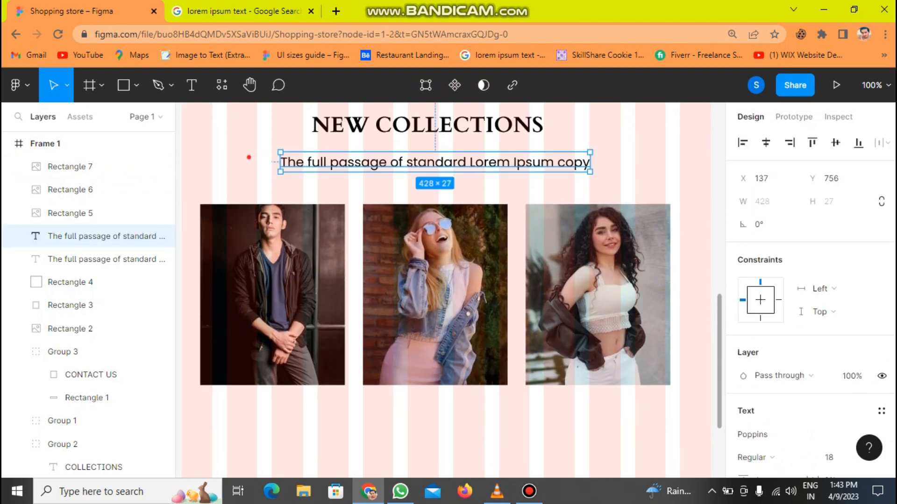
pyautogui.click(248, 157)
# Draw a 35-high rectangle across the lower part of the first photo at Y 987 and fill it with white FFFFFF.
pyautogui.click(135, 85)
pyautogui.click(128, 114)
pyautogui.moveTo(203, 319)
pyautogui.mouseDown()
pyautogui.moveTo(290, 345)
pyautogui.moveTo(344, 345)
pyautogui.mouseUp()
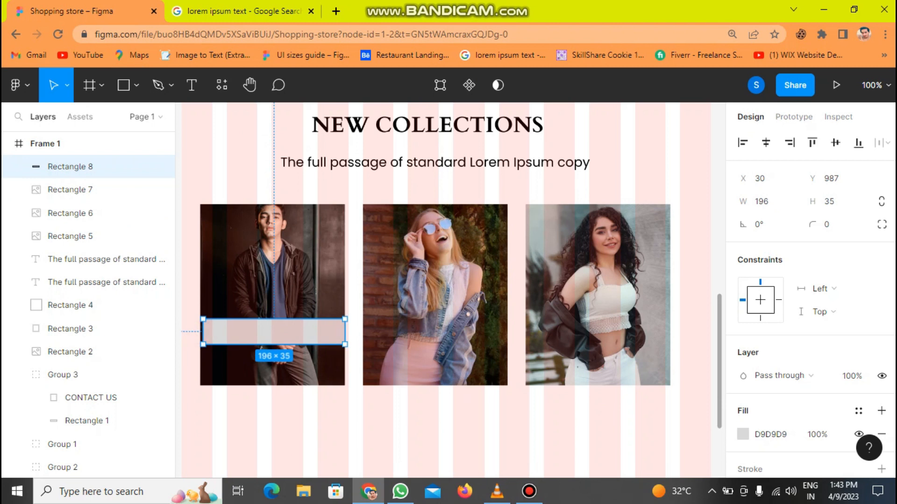
pyautogui.click(747, 434)
pyautogui.moveTo(571, 149); pyautogui.dragTo(542, 124)
pyautogui.click(711, 117)
# Duplicate the white strip onto the second and third photos at the same height.
pyautogui.hotkey('ctrl', 'd')
pyautogui.moveTo(272, 332); pyautogui.dragTo(434, 332)
pyautogui.hotkey('ctrl', 'd')
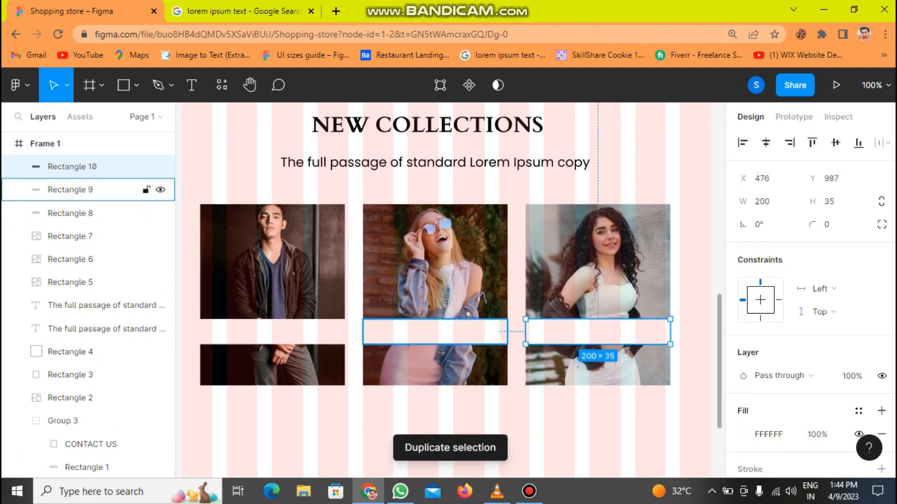
# Add the text label "BLACK JEANS" on the first photo's white strip.
pyautogui.click(70, 213)
pyautogui.click(126, 87)
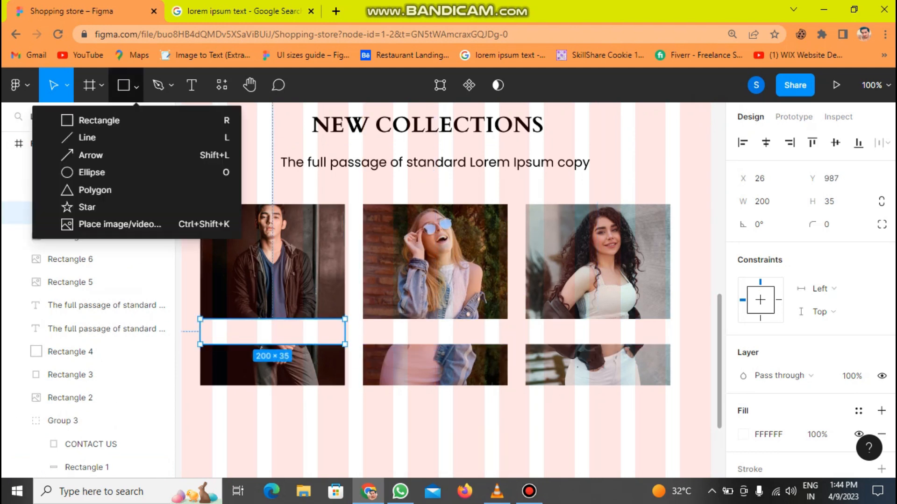
pyautogui.click(189, 85)
pyautogui.click(227, 332)
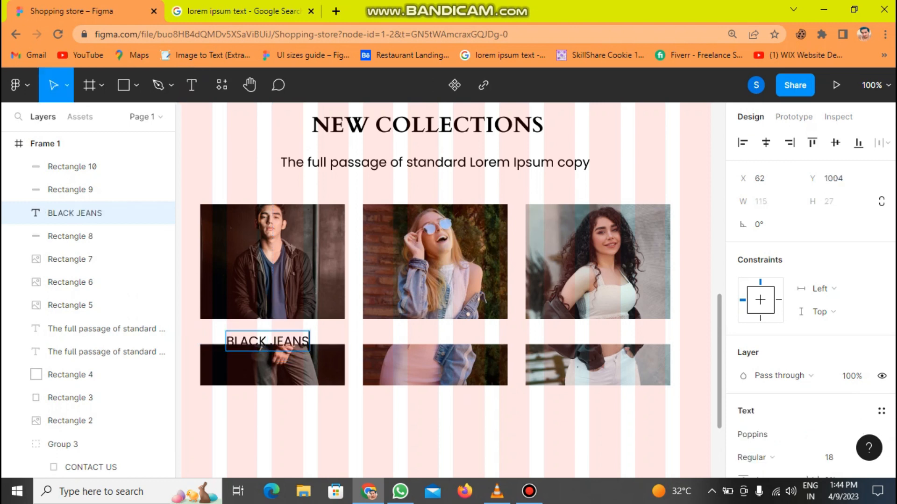
# Duplicate the BLACK JEANS label onto the second photo's strip, bring it to front and place it at X 304, Y 991.
pyautogui.moveTo(267, 341); pyautogui.dragTo(443, 329)
pyautogui.hotkey('ctrl', 'd')
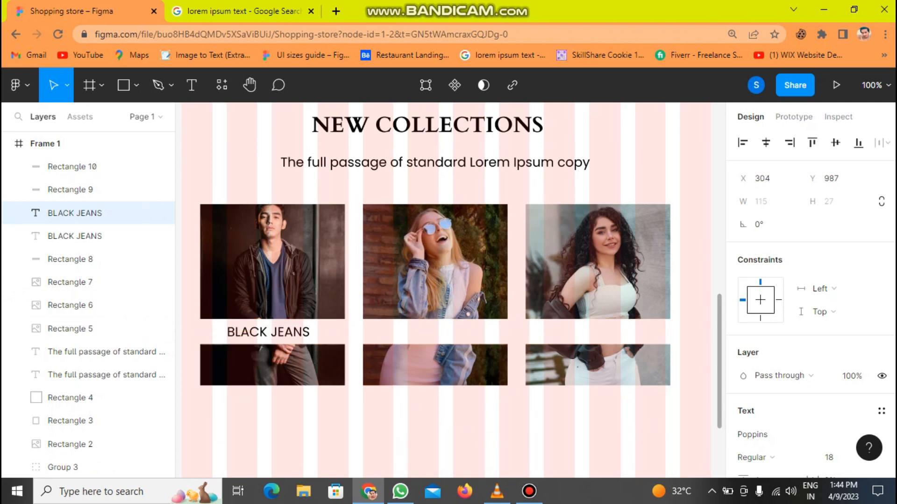
pyautogui.rightClick(441, 329)
pyautogui.click(467, 187)
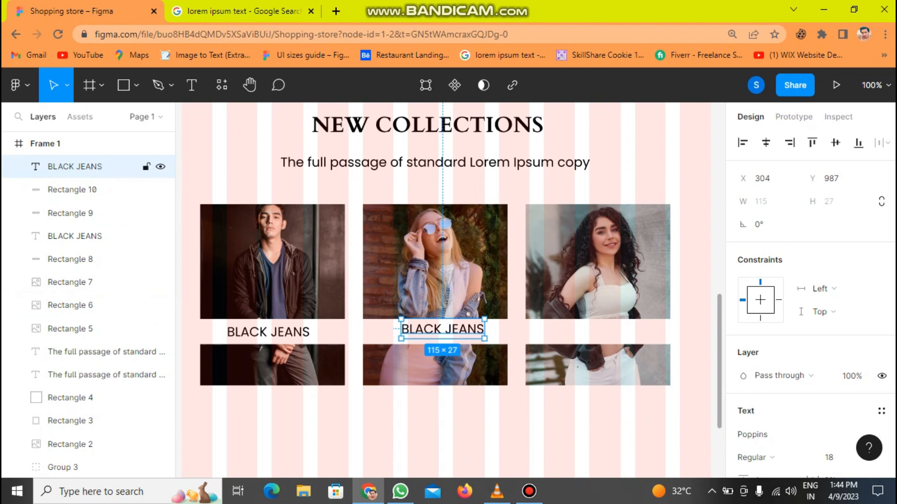
pyautogui.moveTo(442, 329); pyautogui.dragTo(441, 331)
# Change the second photo's label text to "FASHION GIRL".
pyautogui.doubleClick(442, 330)
pyautogui.write('FASHION GIR')
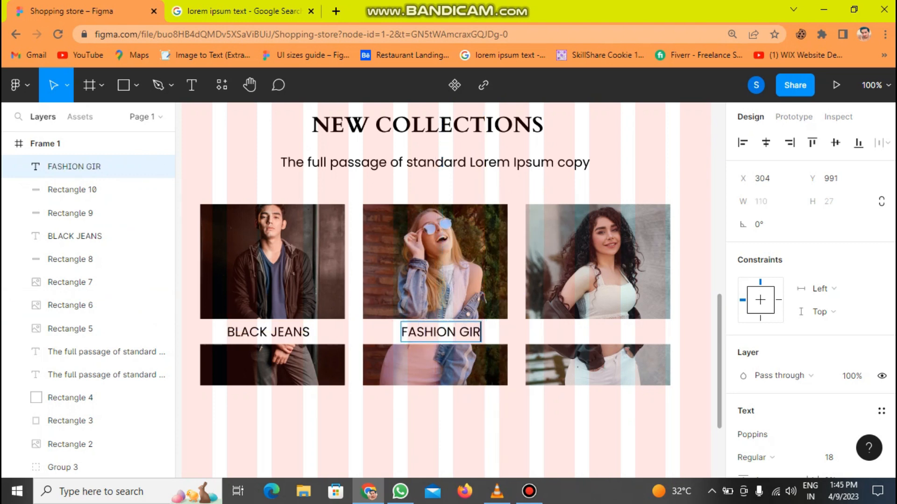
pyautogui.press('Escape')
# Duplicate the label onto the third photo's strip at X 510 with the text "PRETTY GIRL", and centre FASHION GIRL on its strip.
pyautogui.hotkey('ctrl', 'd')
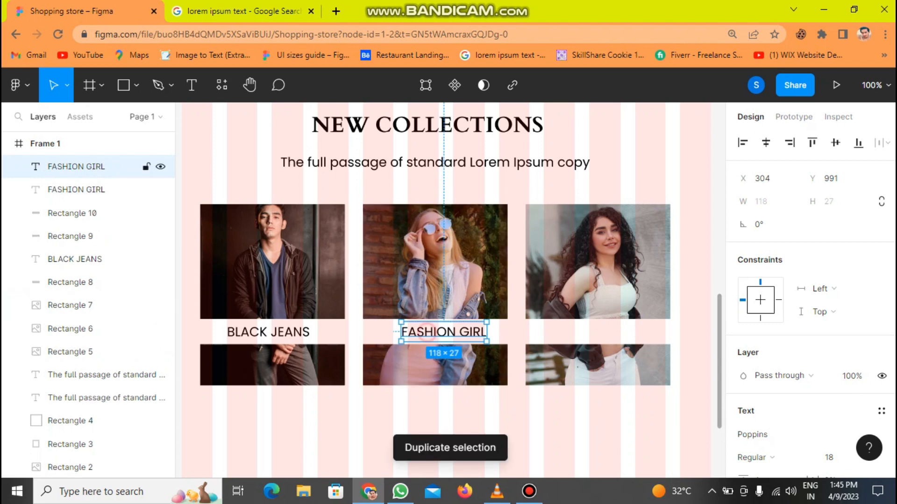
pyautogui.moveTo(428, 333); pyautogui.dragTo(575, 333)
pyautogui.click(443, 332)
pyautogui.moveTo(444, 333); pyautogui.dragTo(435, 333)
pyautogui.click(590, 331)
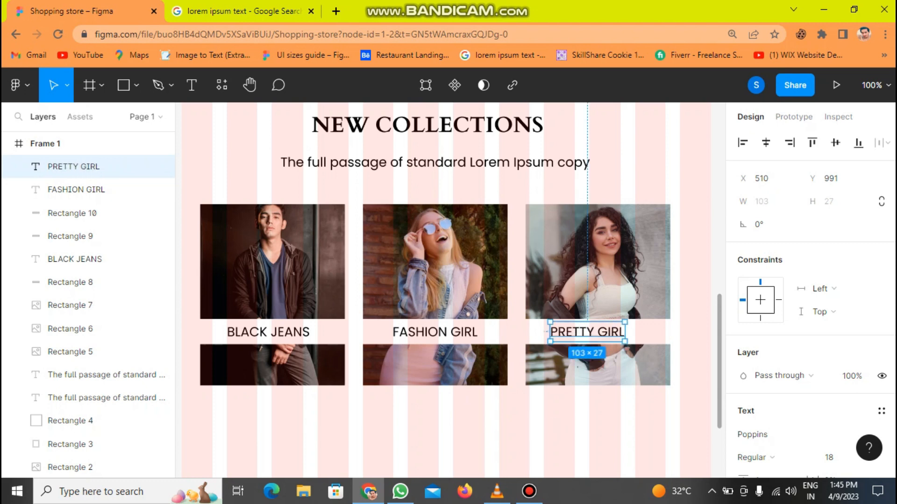
pyautogui.press('Escape')
# Place a copy of the hero heading below the photo cards at X 356, Y 1150 and change its text to "BEST FASHION SINCE 2023".
pyautogui.moveTo(292, 185); pyautogui.dragTo(532, 335)
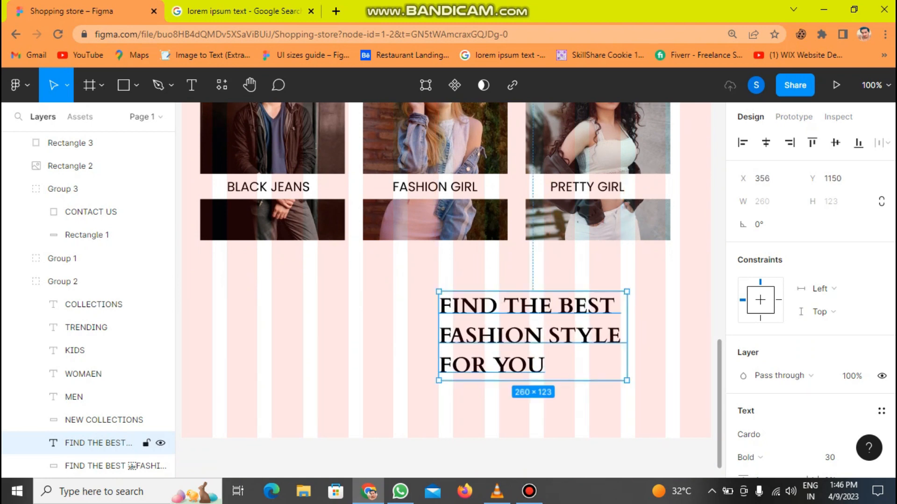
pyautogui.doubleClick(531, 335)
pyautogui.press('BackSpace')
pyautogui.write('BEST FASHION')
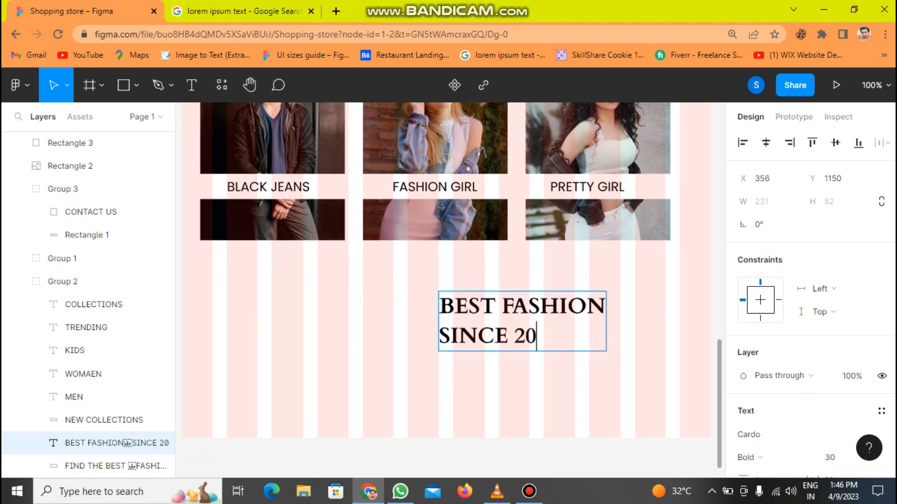
# Extend Frame 1 downward to a height of 1737.
pyautogui.moveTo(171, 363); pyautogui.dragTo(171, 206)
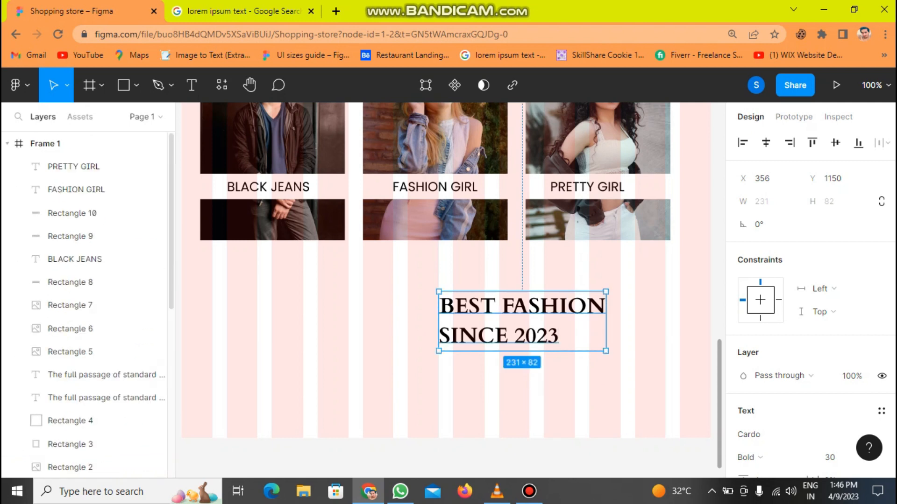
pyautogui.click(107, 140)
pyautogui.moveTo(445, 438); pyautogui.dragTo(445, 477)
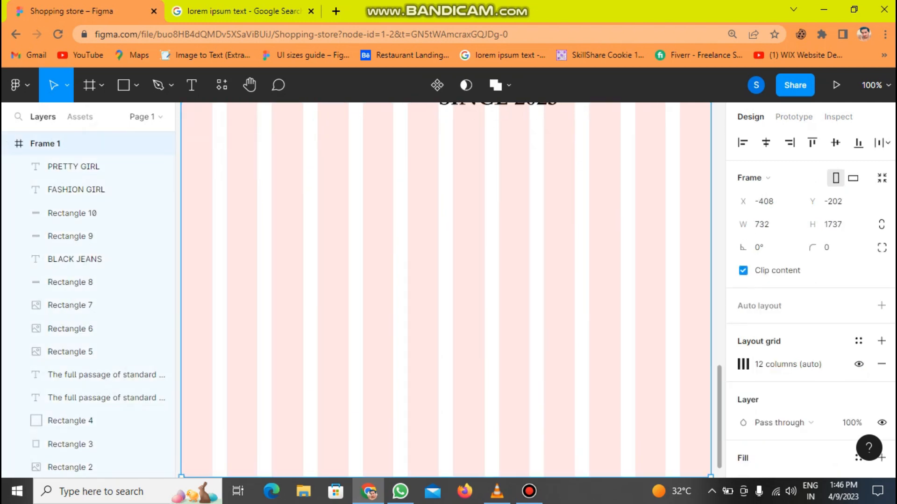
# Move the BEST FASHION SINCE 2023 heading to X 387, Y 1193.
pyautogui.moveTo(717, 402); pyautogui.dragTo(717, 337)
pyautogui.doubleClick(525, 301)
pyautogui.moveTo(524, 300); pyautogui.dragTo(547, 331)
# Draw a 246 × 322 rectangle below the photo cards, beside the BEST FASHION heading, at X 26, Y 1159.
pyautogui.click(136, 85)
pyautogui.click(129, 119)
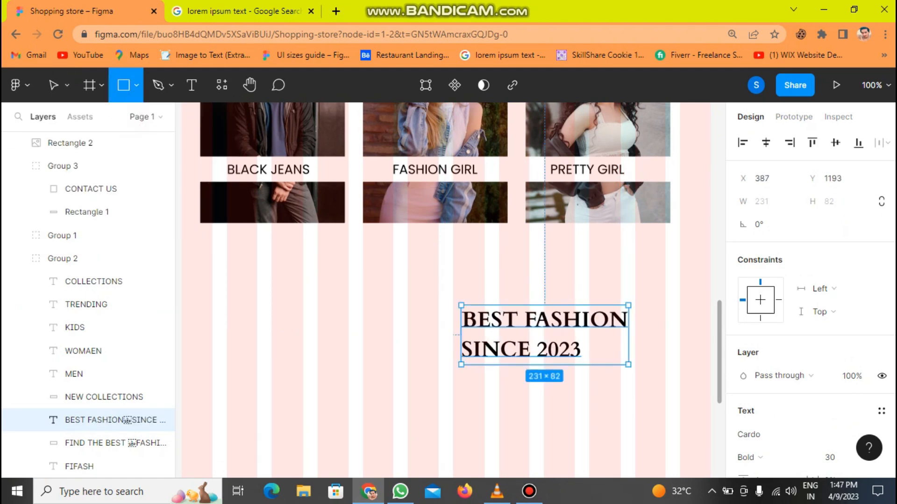
pyautogui.moveTo(204, 271)
pyautogui.mouseDown()
pyautogui.moveTo(341, 380)
pyautogui.moveTo(350, 403)
pyautogui.mouseUp()
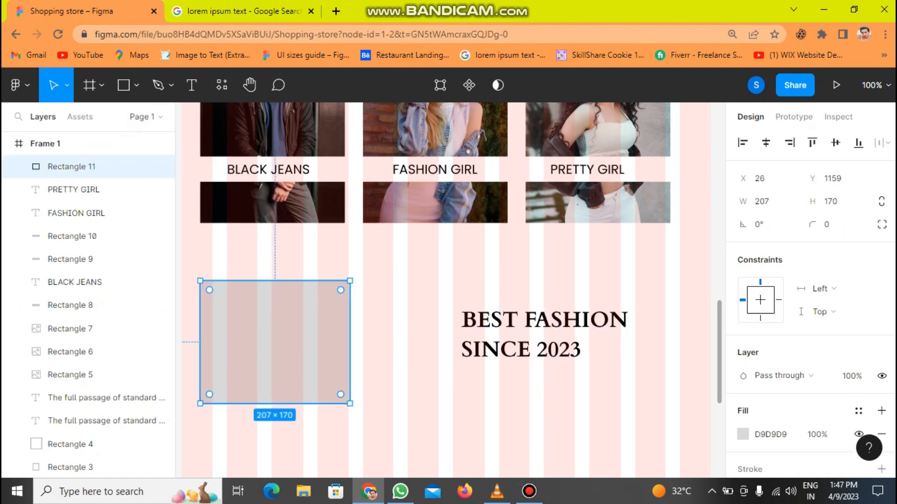
pyautogui.moveTo(274, 403); pyautogui.dragTo(274, 443)
pyautogui.moveTo(350, 362); pyautogui.dragTo(377, 362)
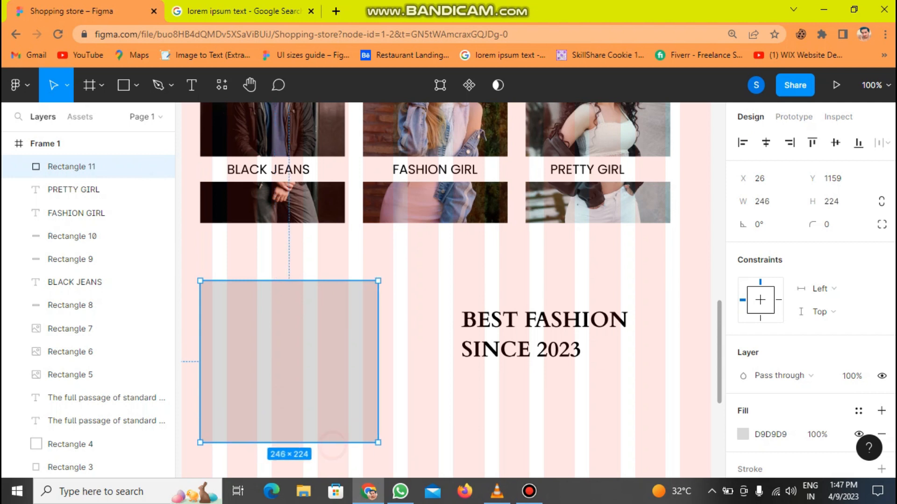
pyautogui.moveTo(331, 442); pyautogui.dragTo(332, 467)
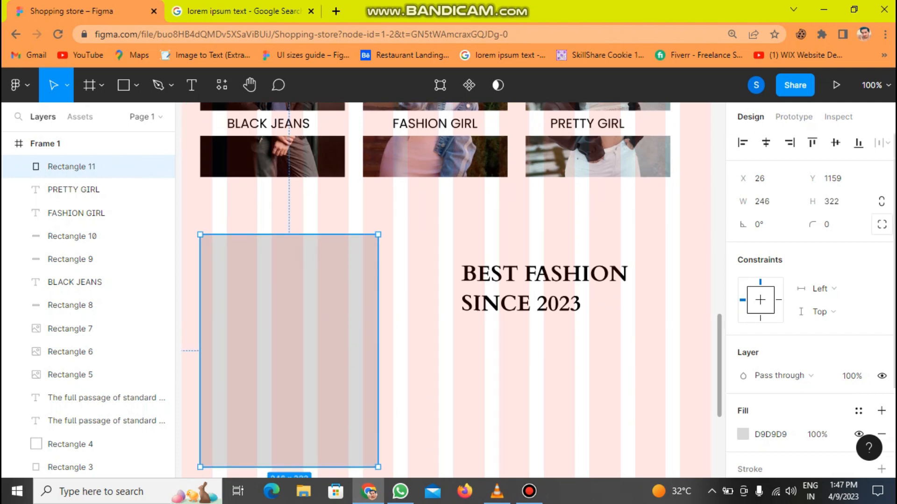
# Round only the new rectangle's top-left corner with a radius of 141.
pyautogui.click(882, 224)
pyautogui.write('33')
pyautogui.press('Return')
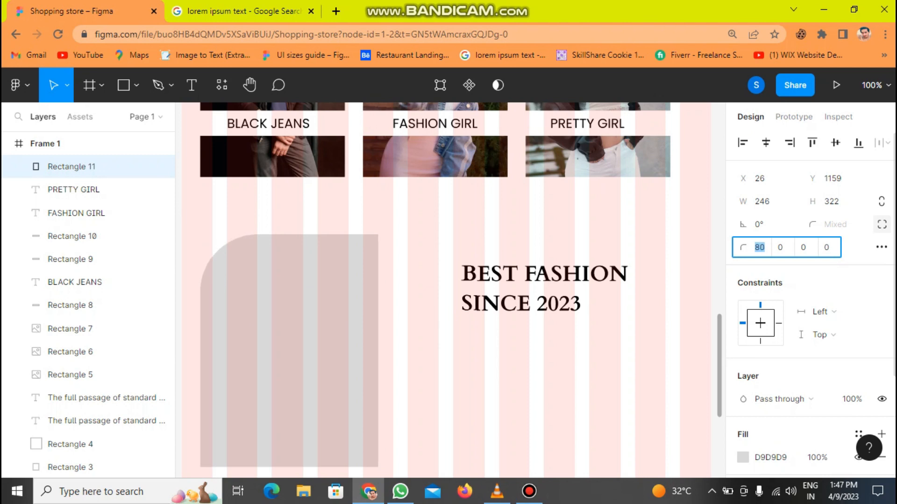
pyautogui.moveTo(838, 247); pyautogui.dragTo(845, 248)
# Fill the rounded rectangle with an Unsplash "Fashion girl" photo of the blonde woman in an embroidered white blouse.
pyautogui.rightClick(325, 334)
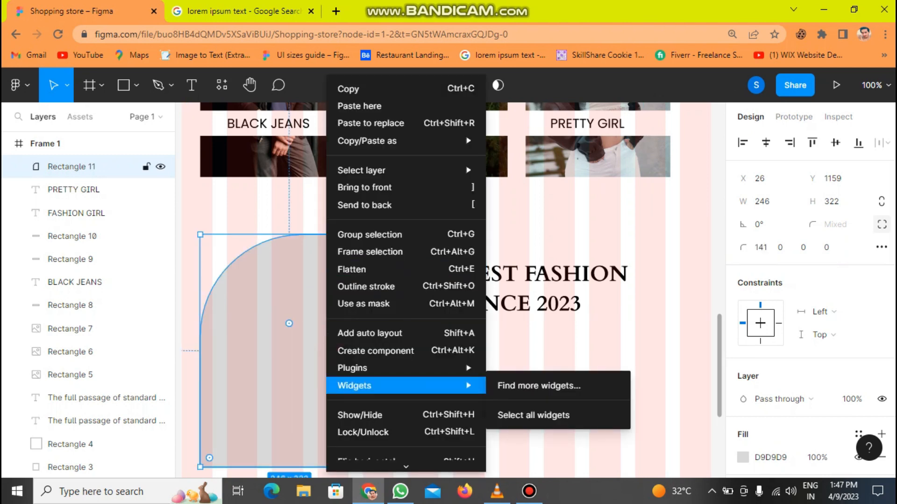
pyautogui.moveTo(353, 368)
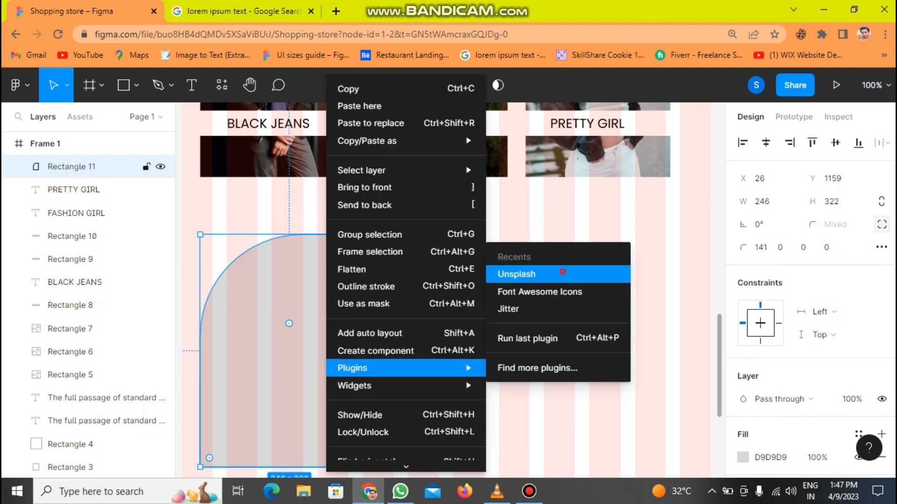
pyautogui.click(555, 274)
pyautogui.write('FAS')
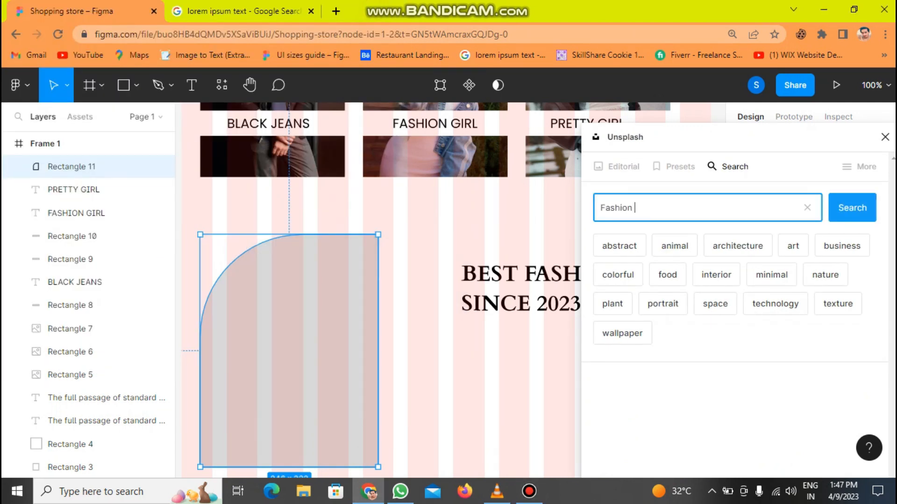
pyautogui.press('Return')
pyautogui.scroll(-5, 735, 327)
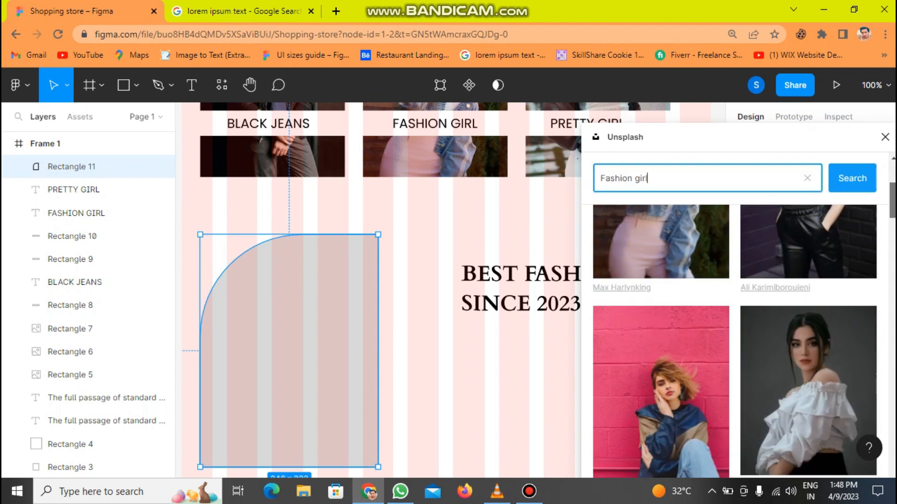
pyautogui.scroll(-5, 735, 327)
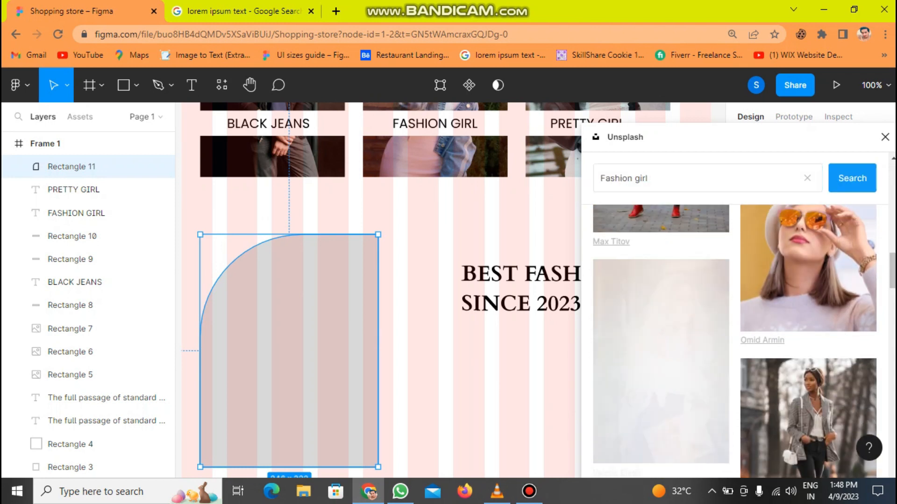
pyautogui.press('Escape')
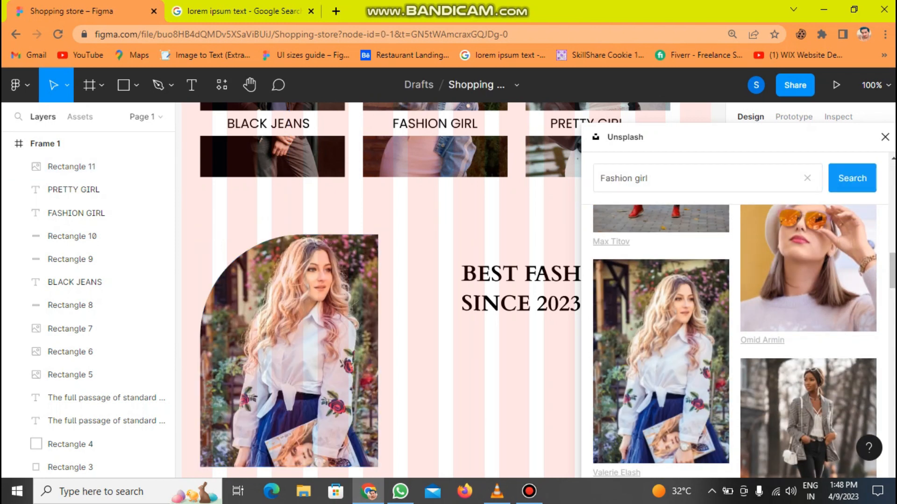
pyautogui.click(885, 138)
# Move the BEST FASHION SINCE 2023 heading to X 360, Y 1170 and set its font size to 35.
pyautogui.doubleClick(540, 290)
pyautogui.moveTo(540, 289); pyautogui.dragTo(522, 273)
pyautogui.doubleClick(521, 273)
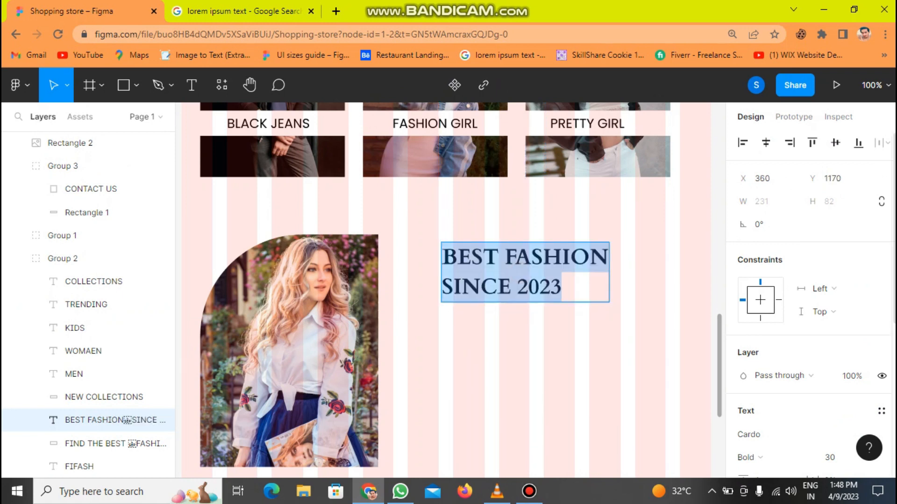
pyautogui.press('Return')
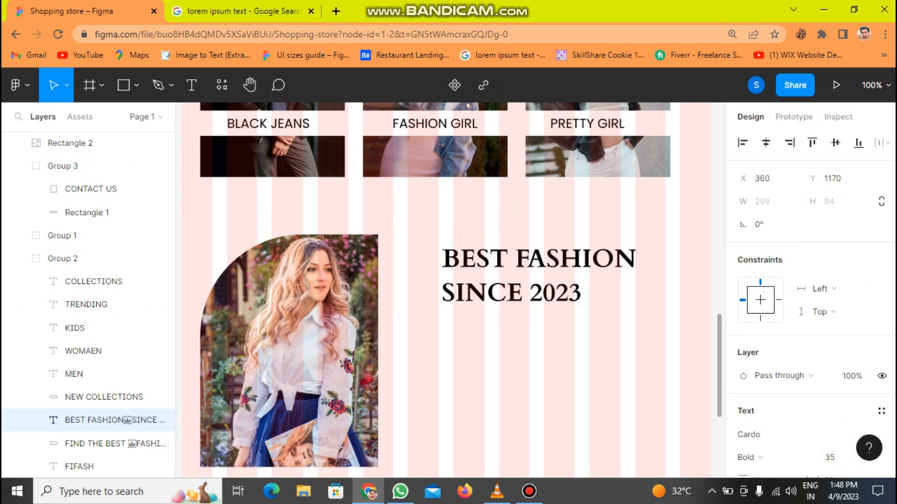
# Reposition the rounded photo at X 16, Y 1193 and the BEST FASHION SINCE 2023 heading at X 356, Y 1183.
pyautogui.click(308, 284)
pyautogui.moveTo(307, 283); pyautogui.dragTo(300, 308)
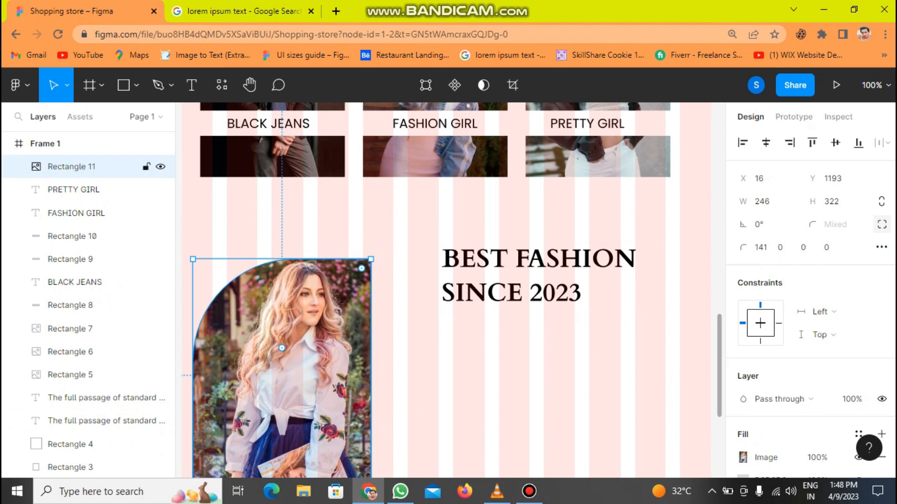
pyautogui.doubleClick(516, 283)
pyautogui.moveTo(517, 283); pyautogui.dragTo(514, 292)
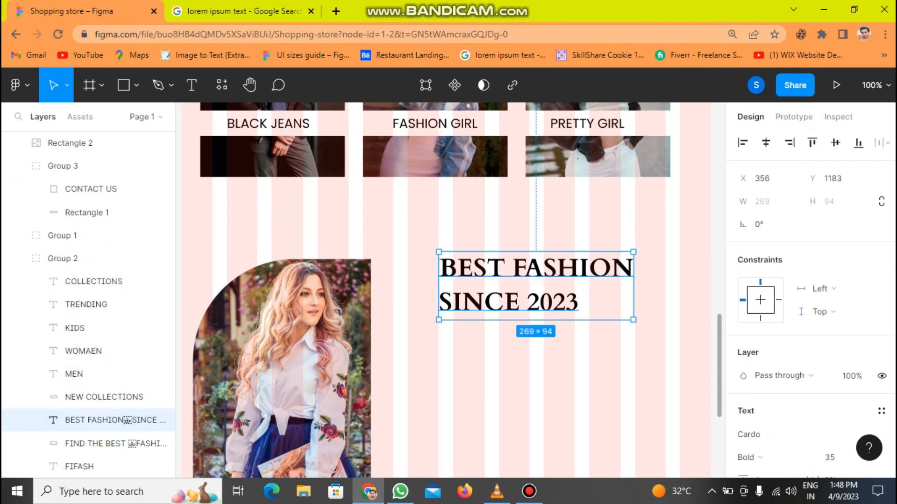
# Draw a wide 388 × 67 rectangle overlapping the rounded photo's lower part at X 211, Y 1438.
pyautogui.scroll(-2, 514, 292)
pyautogui.click(136, 85)
pyautogui.click(122, 120)
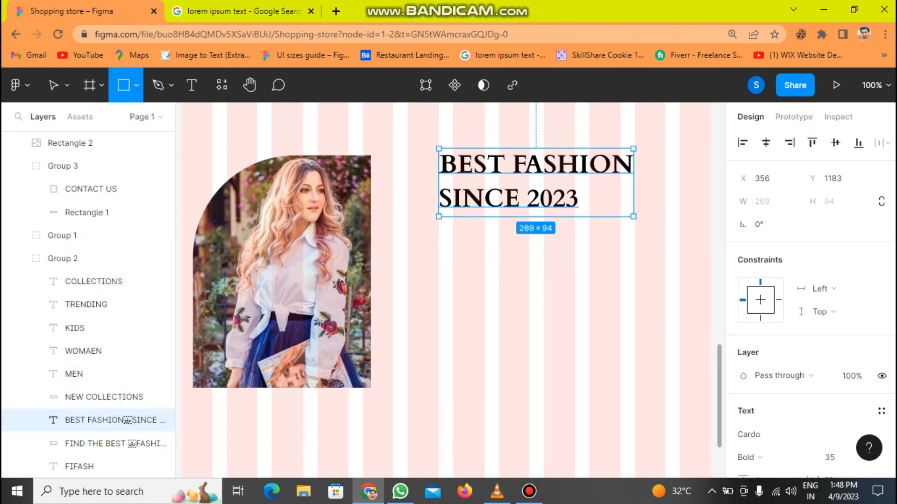
pyautogui.moveTo(333, 312); pyautogui.dragTo(575, 372)
pyautogui.moveTo(504, 343); pyautogui.dragTo(504, 353)
pyautogui.moveTo(452, 323); pyautogui.dragTo(452, 335)
pyautogui.moveTo(573, 355); pyautogui.dragTo(610, 354)
# Duplicate the hero's Lorem Ipsum paragraph and place the copy below the BEST FASHION SINCE 2023 heading at X 351, Y 1285.
pyautogui.scroll(10, 448, 289)
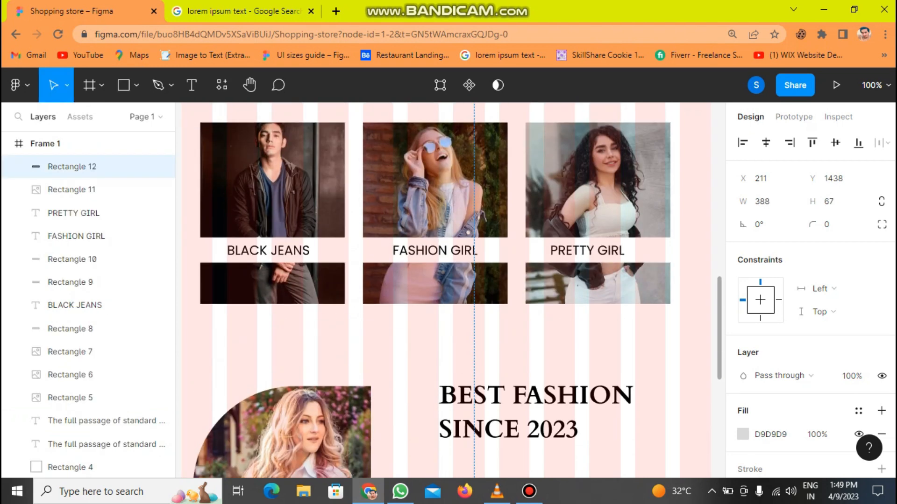
pyautogui.click(290, 224)
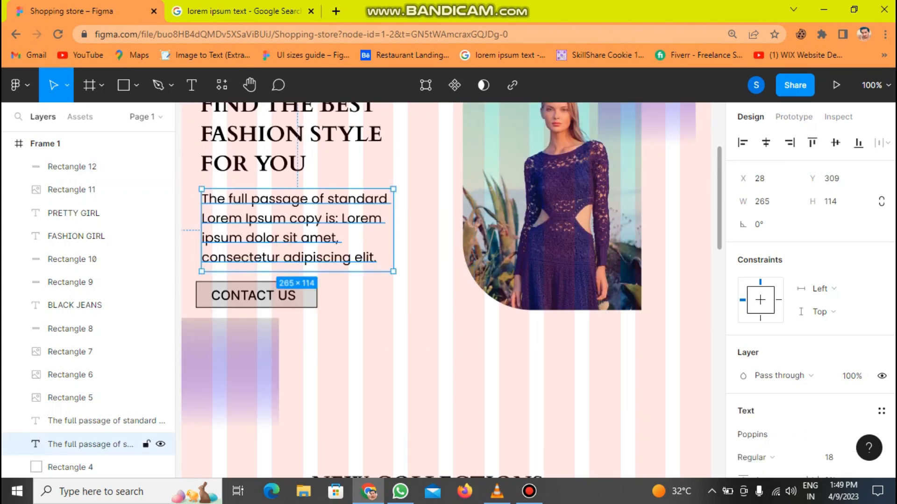
pyautogui.hotkey('ctrl', 'd')
pyautogui.moveTo(290, 224); pyautogui.dragTo(524, 442)
pyautogui.scroll(-5, 467, 455)
pyautogui.scroll(-5, 467, 457)
pyautogui.scroll(-3, 411, 399)
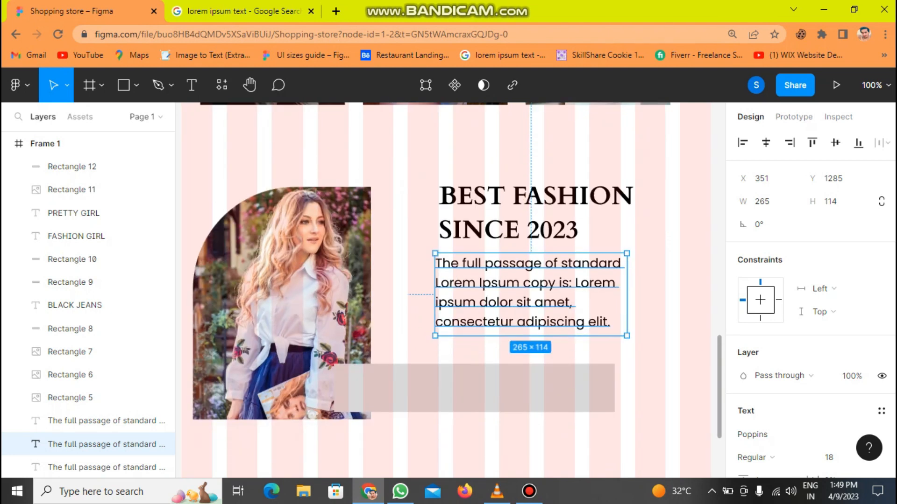
# Reduce the grey bar's height to 59 from its upper edge and draw a vertical divider line 58 long across it at X 313.
pyautogui.click(411, 400)
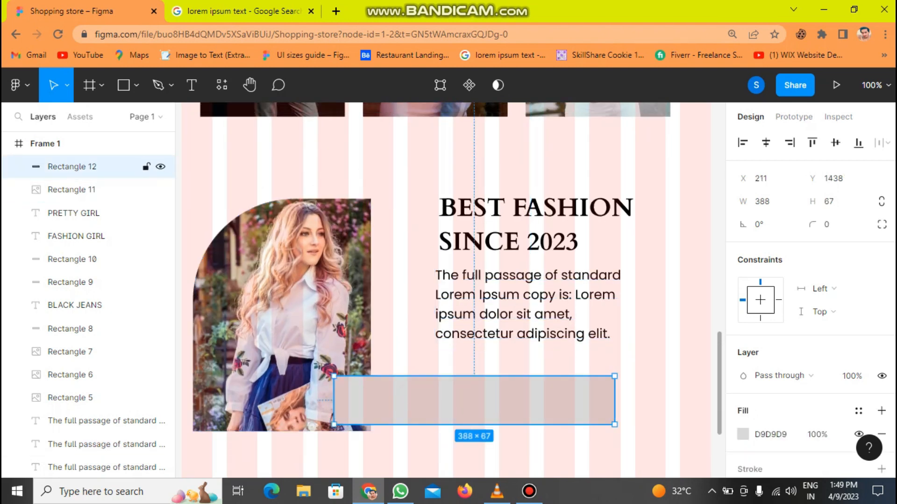
pyautogui.moveTo(433, 376); pyautogui.dragTo(432, 384)
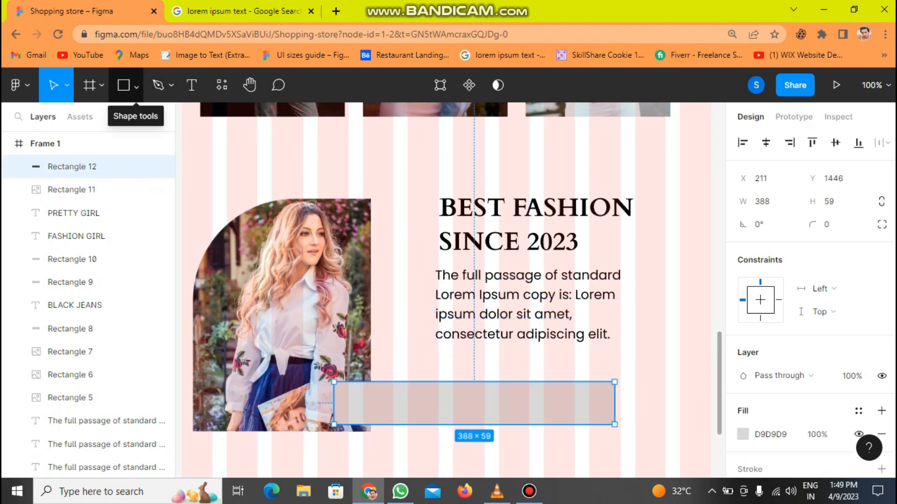
pyautogui.click(136, 85)
pyautogui.click(112, 137)
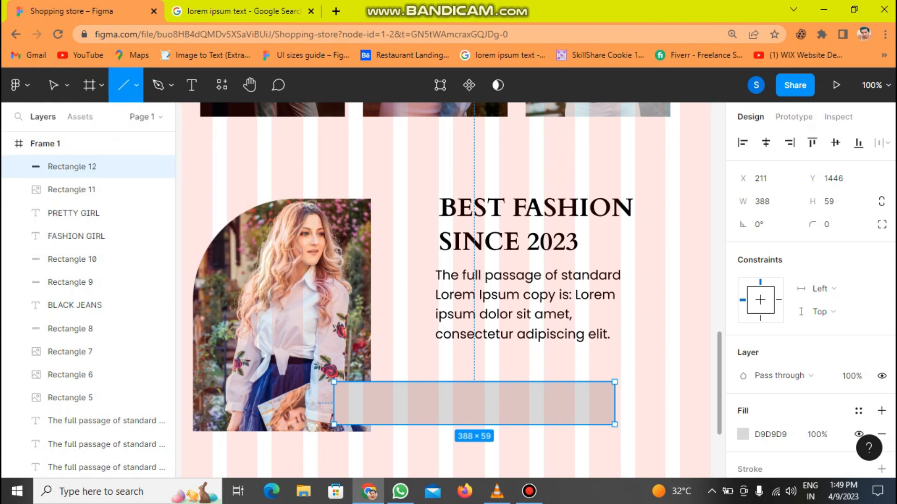
pyautogui.moveTo(408, 383); pyautogui.dragTo(408, 421)
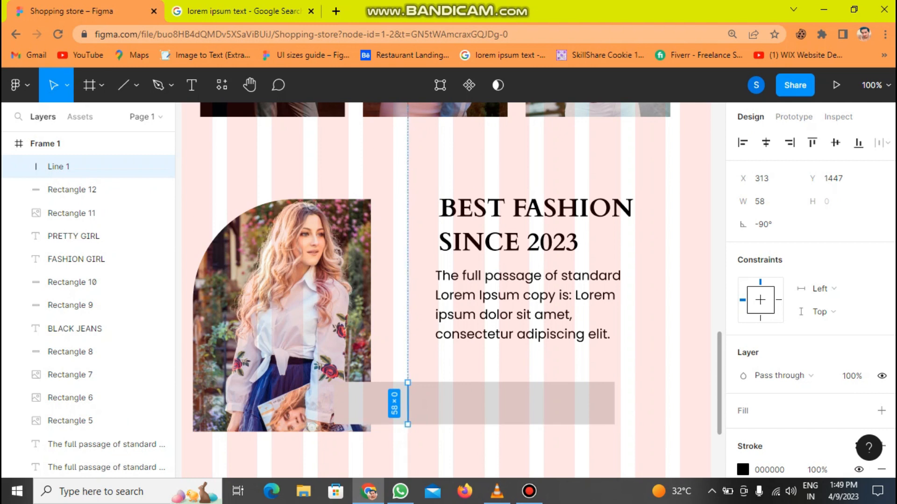
# Duplicate the divider line and space the two lines to split the bar into three cells, with the first line at X 321.
pyautogui.hotkey('ctrl', 'd')
pyautogui.moveTo(408, 403); pyautogui.dragTo(498, 404)
pyautogui.click(458, 435)
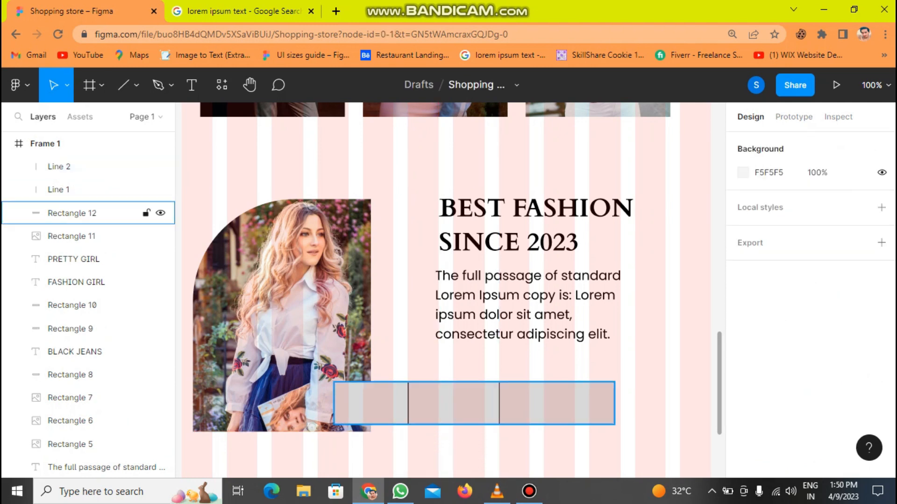
pyautogui.click(369, 406)
pyautogui.moveTo(498, 402); pyautogui.dragTo(526, 402)
pyautogui.click(408, 396)
pyautogui.moveTo(407, 393); pyautogui.dragTo(413, 392)
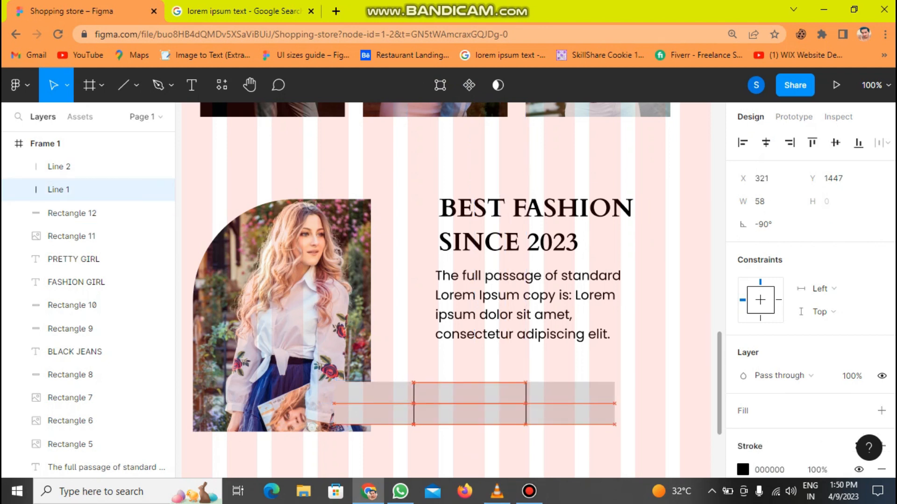
# Add the text "780" in the bar's first cell, formatted in Cardo Bold at size 30.
pyautogui.click(382, 403)
pyautogui.press('t')
pyautogui.click(343, 390)
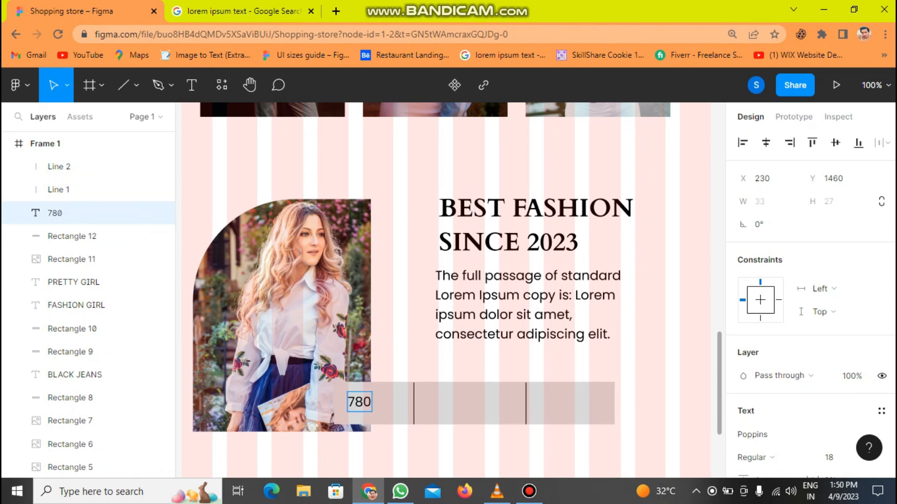
pyautogui.click(773, 458)
pyautogui.click(766, 254)
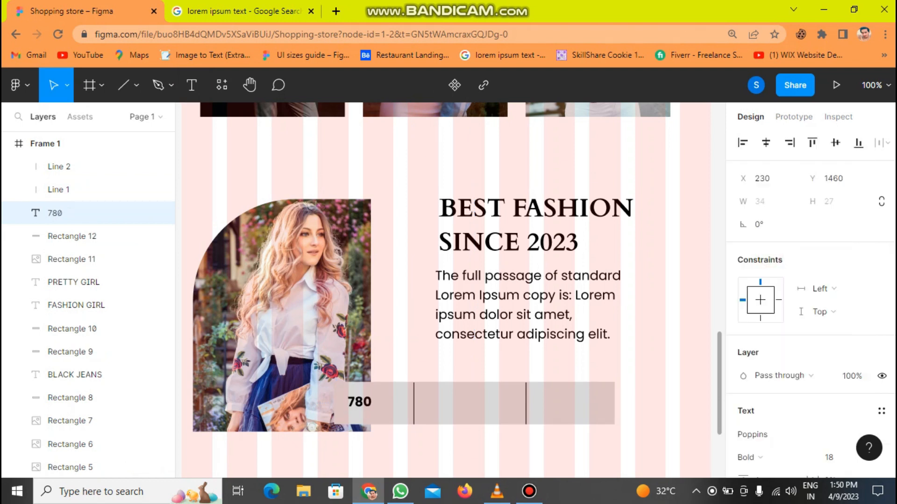
pyautogui.write('do')
pyautogui.press('Return')
pyautogui.click(829, 458)
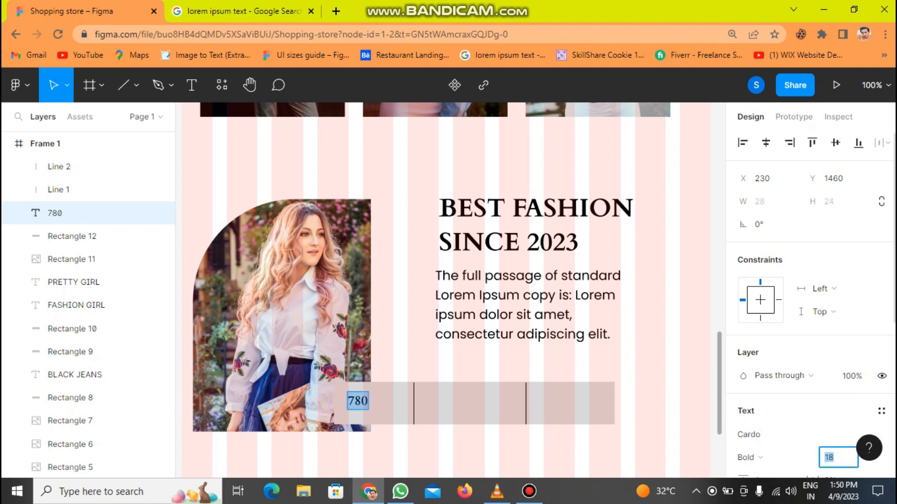
# Extend the grey bar upward to a height of 78 at Y 1427 and lengthen the first divider to match.
pyautogui.moveTo(365, 407); pyautogui.dragTo(414, 368)
pyautogui.click(401, 389)
pyautogui.click(58, 189)
pyautogui.click(500, 406)
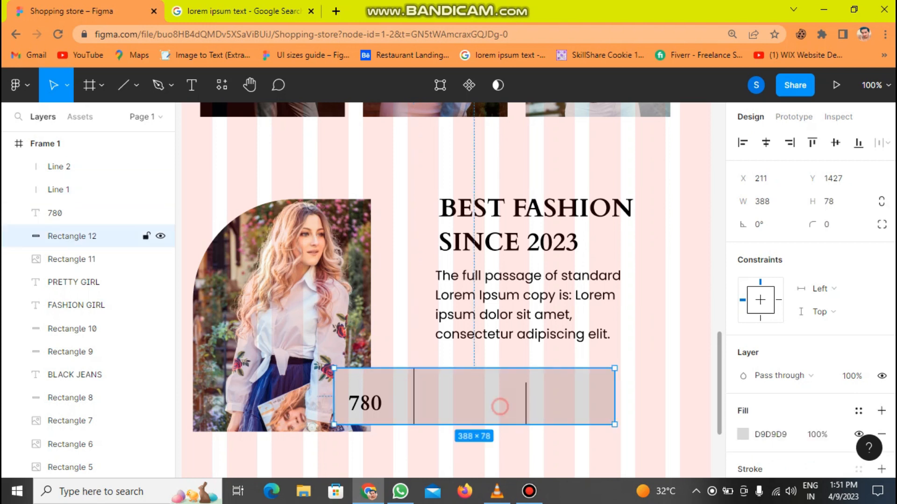
# Replace the short second divider with a duplicate of the full-height first divider placed further along the bar.
pyautogui.doubleClick(524, 403)
pyautogui.doubleClick(525, 403)
pyautogui.click(58, 166)
pyautogui.press('Delete')
pyautogui.click(59, 167)
pyautogui.hotkey('ctrl', 'd')
pyautogui.moveTo(418, 388); pyautogui.dragTo(507, 389)
# Move the 780 text to X 226, Y 1436 and add a matching "8900+" text in the middle cell at X 339.
pyautogui.moveTo(366, 404); pyautogui.dragTo(443, 389)
pyautogui.hotkey('ctrl', 'd')
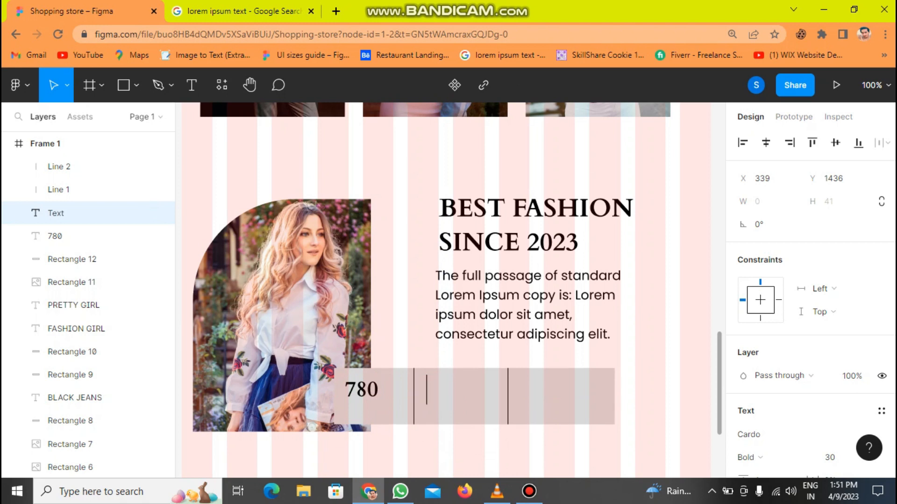
pyautogui.press('Escape')
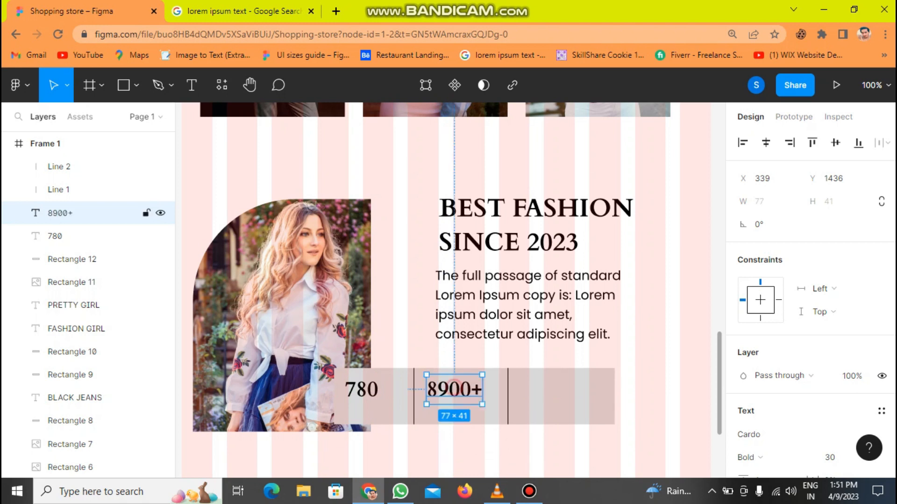
# Duplicate the 8900+ text into the third cell at X 467, Y 1436 and change it to "9900+".
pyautogui.hotkey('ctrl', 'd')
pyautogui.moveTo(455, 389); pyautogui.dragTo(547, 390)
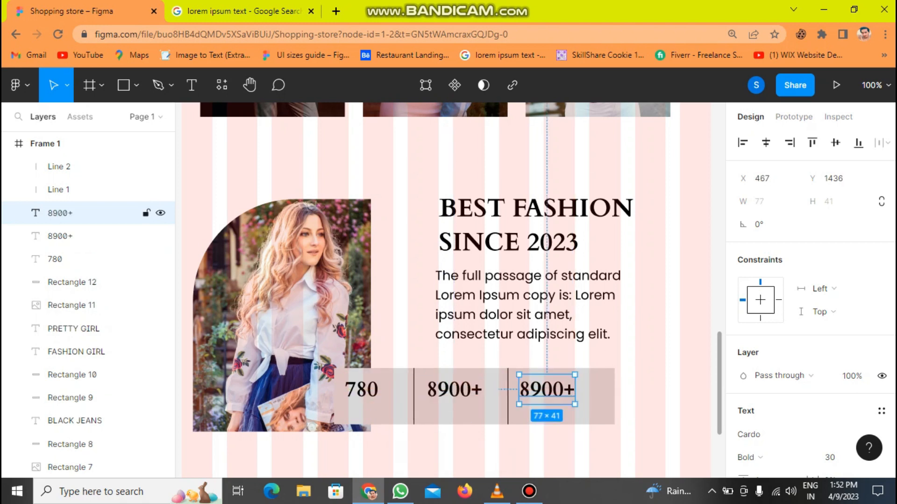
pyautogui.doubleClick(549, 389)
pyautogui.click(562, 390)
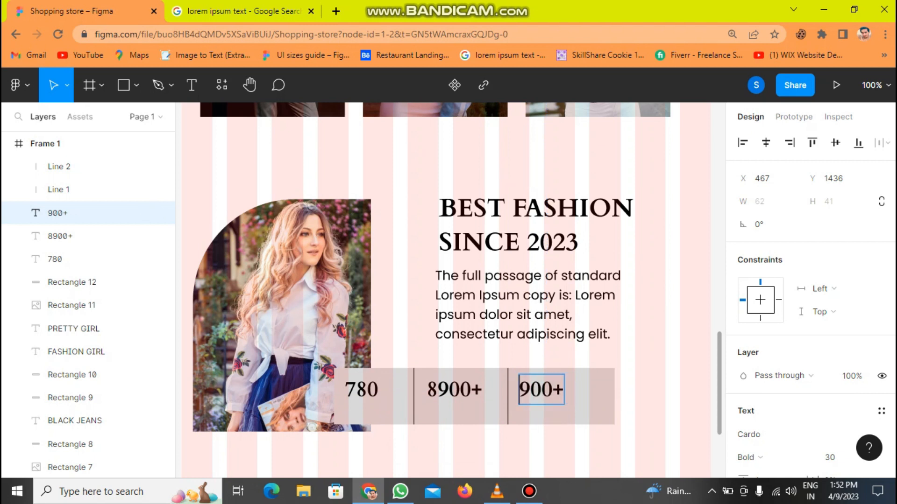
pyautogui.press('Escape')
# Add the text "FASHION LADY" below the grey bar at X 290, Y 1540.
pyautogui.click(54, 258)
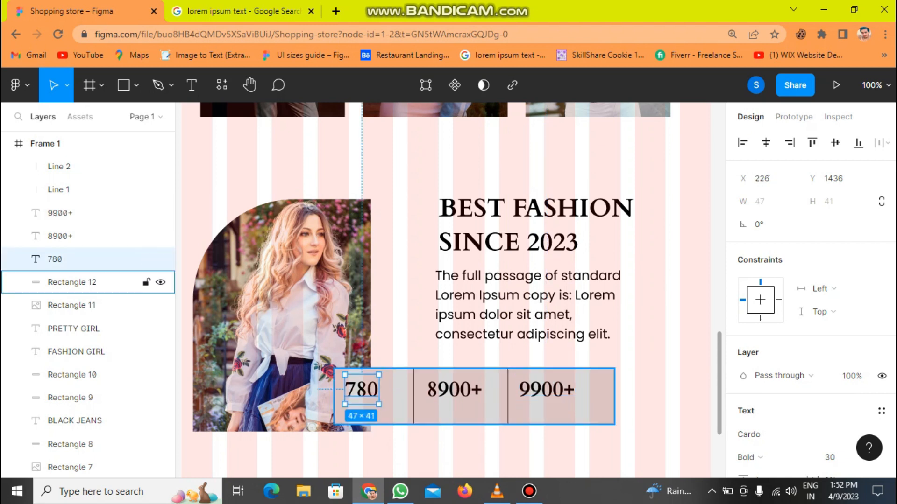
pyautogui.click(72, 282)
pyautogui.press('t')
pyautogui.click(391, 450)
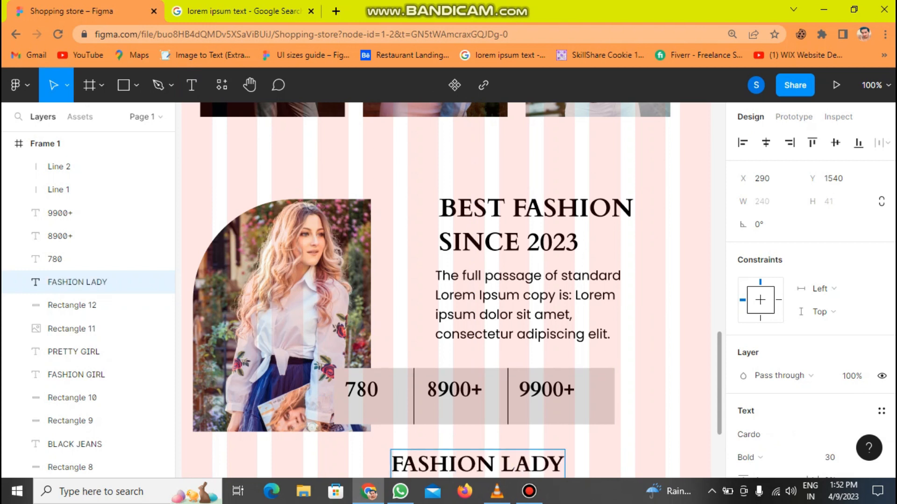
# Set the FASHION LADY text to Regular weight with a font size of 10.
pyautogui.hotkey('ctrl', 'a')
pyautogui.click(774, 457)
pyautogui.click(771, 408)
pyautogui.click(836, 457)
pyautogui.write('16')
pyautogui.press('Return')
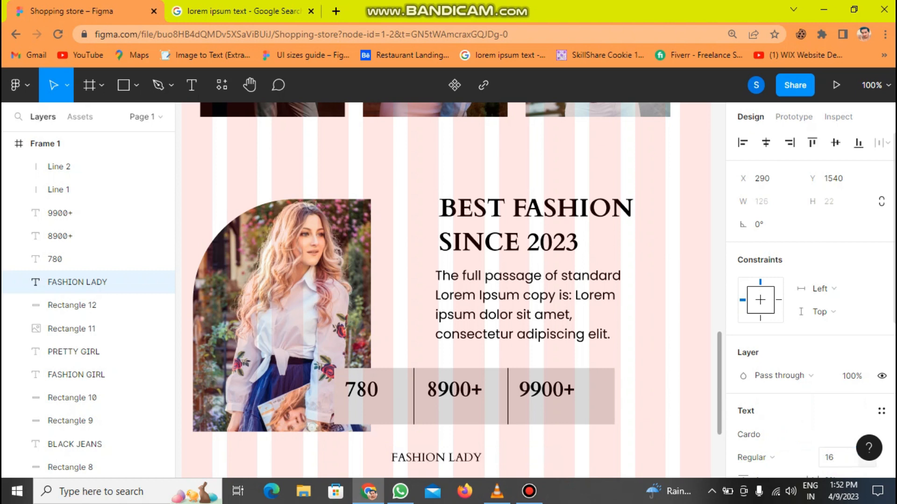
pyautogui.write('1')
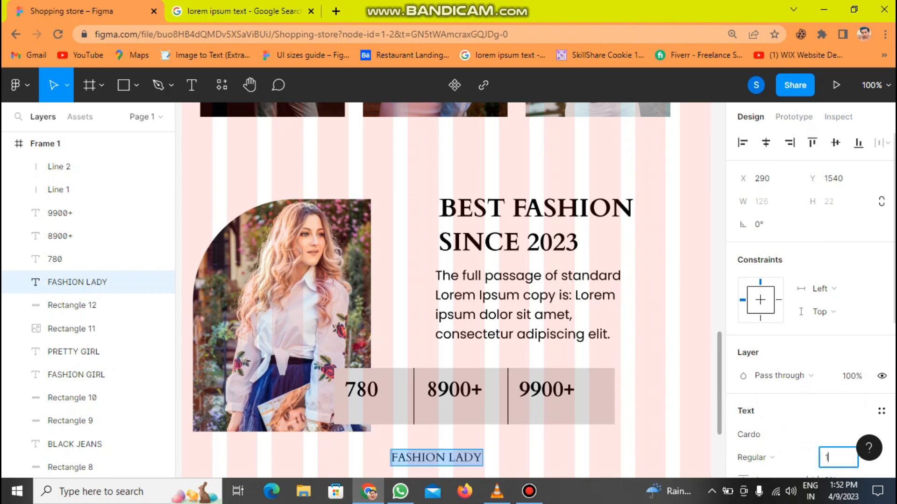
pyautogui.write('0')
pyautogui.press('Return')
# Place FASHION LADY beneath 780 and add a duplicate reading NEW PRODUCT beneath 8900+ at X 337, Y 1483.
pyautogui.moveTo(420, 455); pyautogui.dragTo(453, 413)
pyautogui.hotkey('ctrl', 'd')
pyautogui.doubleClick(453, 413)
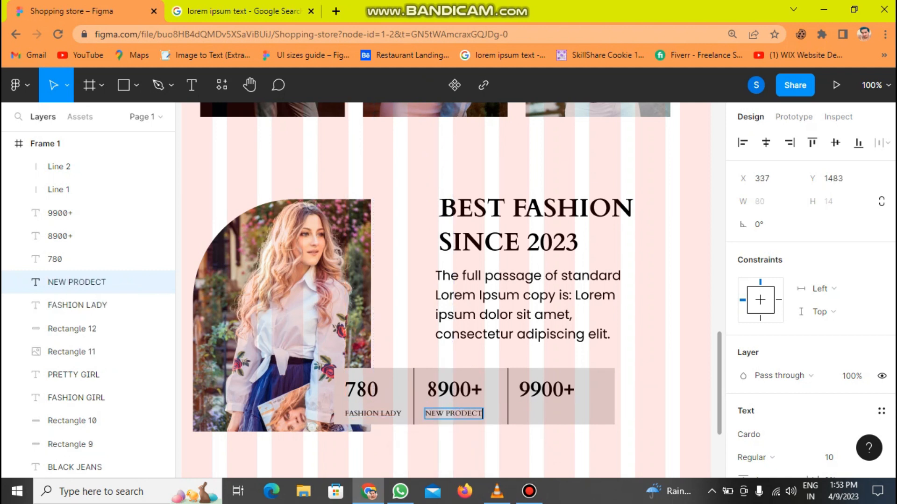
pyautogui.press('Escape')
pyautogui.press('Return')
pyautogui.press('Escape')
pyautogui.press('Escape')
# Duplicate the NEW PRODUCT label beneath 9900+ at X 462, Y 1483 and change it to SOLD PRODUCT.
pyautogui.click(451, 413)
pyautogui.hotkey('ctrl', 'd')
pyautogui.moveTo(451, 412); pyautogui.dragTo(541, 413)
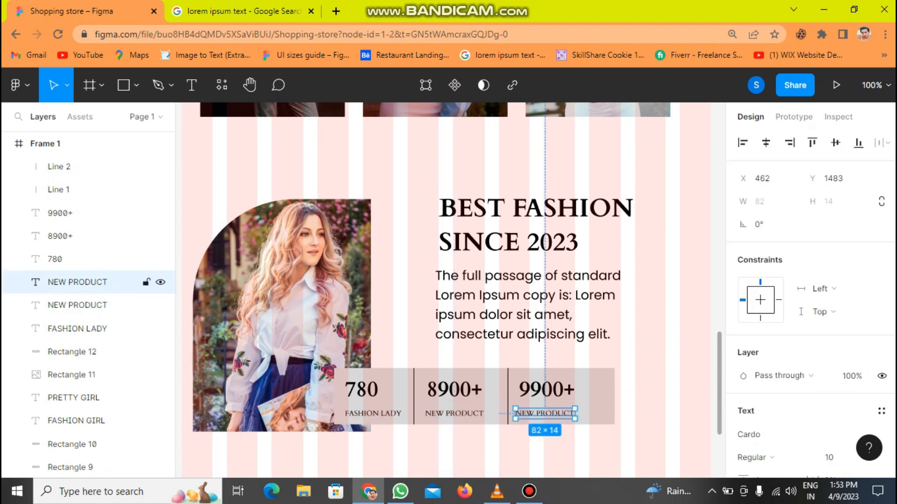
pyautogui.press('Return')
pyautogui.write('SOLD')
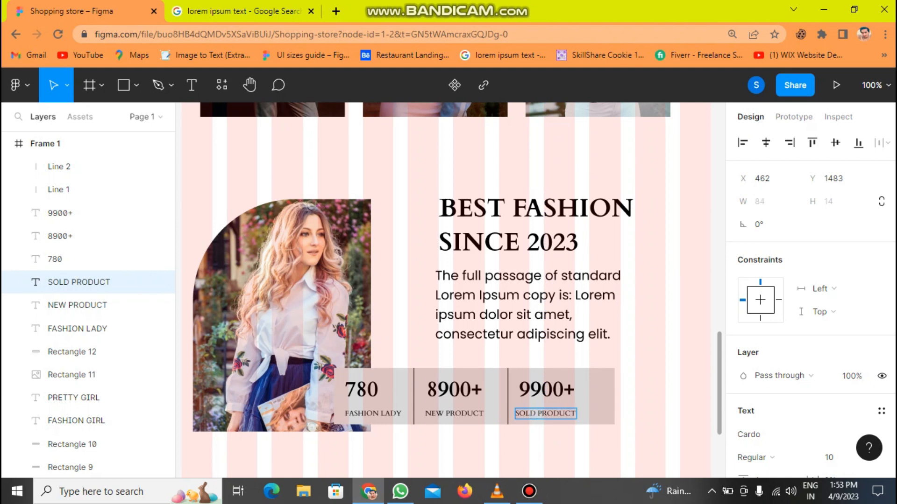
pyautogui.click(542, 452)
# Extend Frame 1 downward to a height of 2015.
pyautogui.scroll(-5, 453, 271)
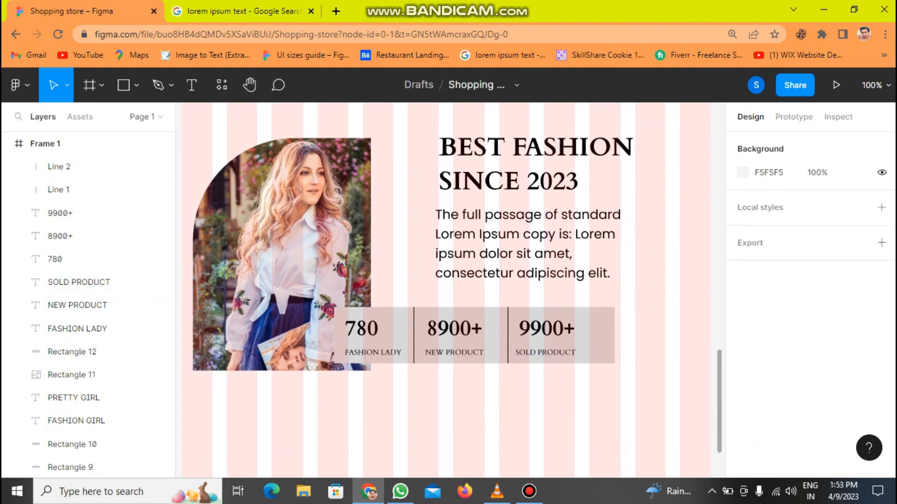
pyautogui.scroll(2, 453, 271)
pyautogui.scroll(-1, 453, 271)
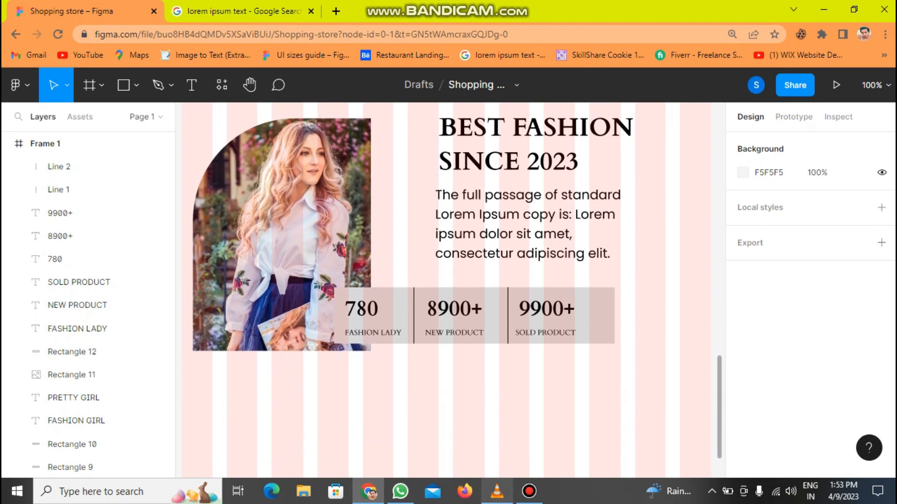
pyautogui.click(45, 144)
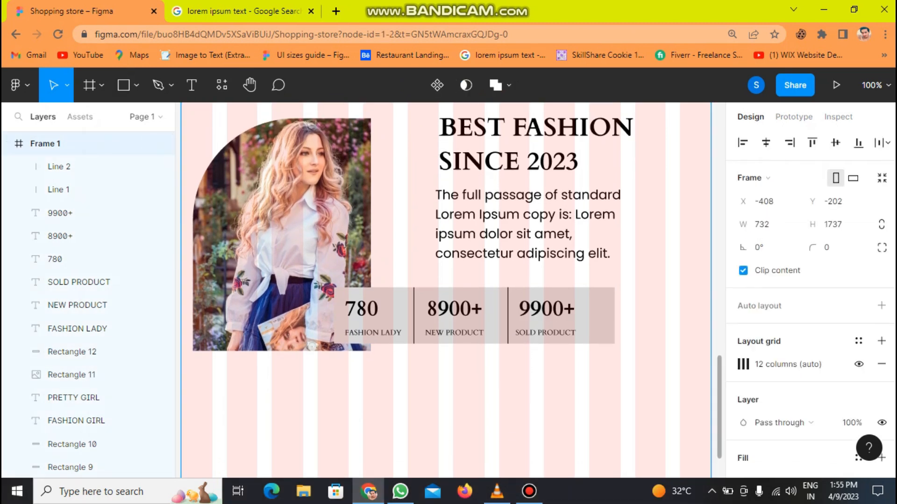
pyautogui.scroll(-3, 719, 404)
pyautogui.moveTo(602, 360); pyautogui.dragTo(602, 476)
# Draw a full-width 732 × 378 rectangle below the Best Fashion section at X 0, Y 1570.
pyautogui.click(137, 85)
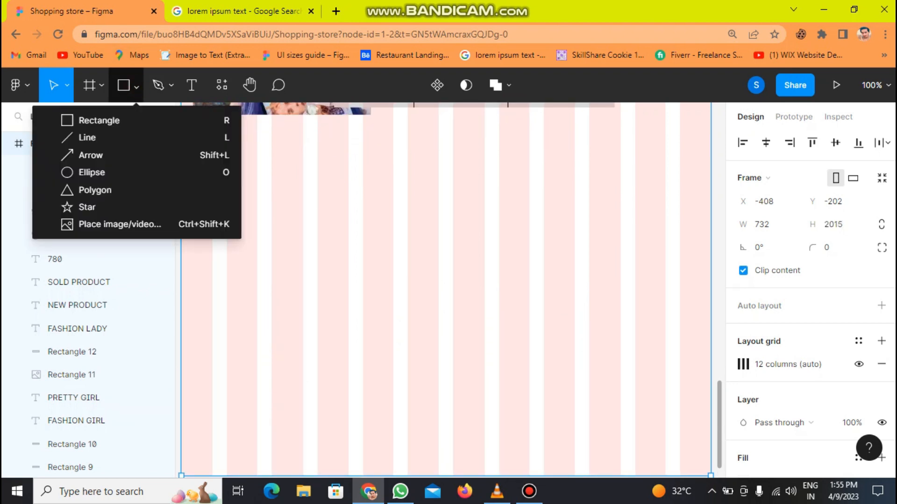
pyautogui.click(90, 120)
pyautogui.moveTo(181, 154)
pyautogui.mouseDown()
pyautogui.moveTo(360, 180)
pyautogui.moveTo(625, 291)
pyautogui.moveTo(710, 292)
pyautogui.mouseUp()
pyautogui.moveTo(181, 291); pyautogui.dragTo(362, 426)
pyautogui.moveTo(361, 299); pyautogui.dragTo(357, 299)
pyautogui.hscroll(4, 448, 290)
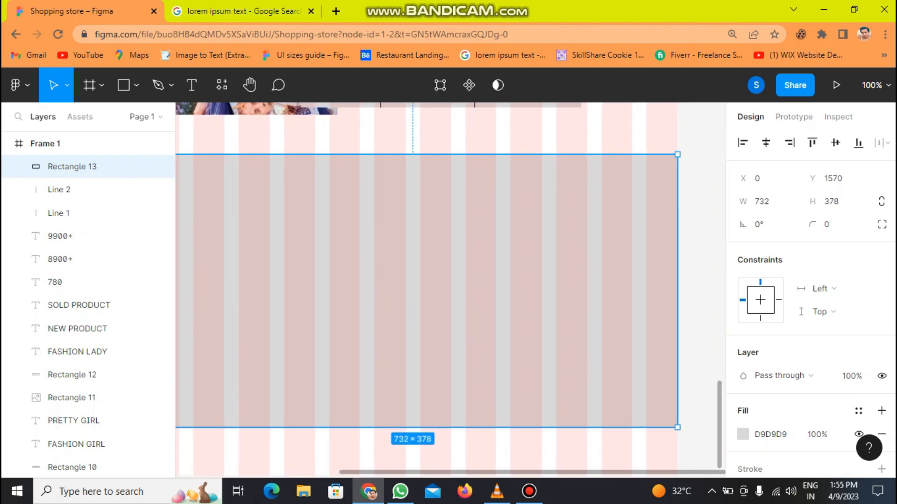
pyautogui.press('Escape')
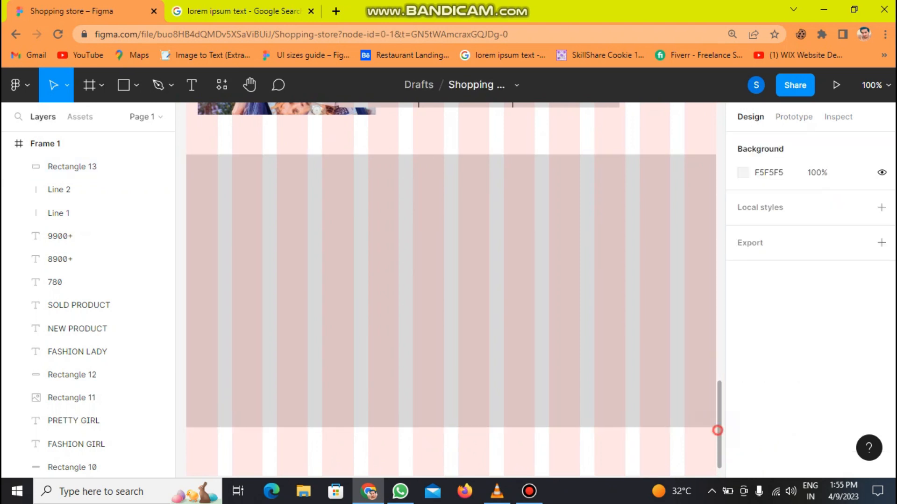
pyautogui.scroll(6, 717, 430)
pyautogui.doubleClick(509, 212)
pyautogui.hotkey('ctrl', 'd')
pyautogui.moveTo(509, 212); pyautogui.dragTo(279, 385)
pyautogui.rightClick(279, 384)
pyautogui.click(316, 187)
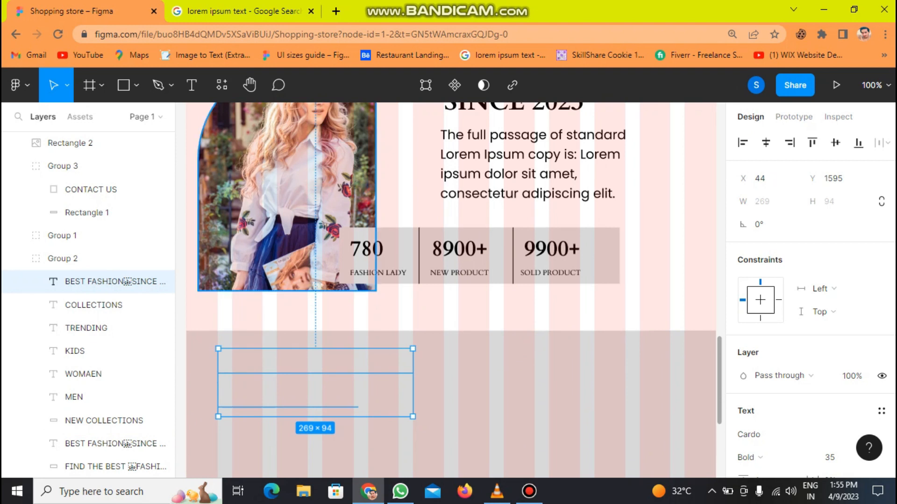
pyautogui.rightClick(309, 385)
pyautogui.click(344, 188)
pyautogui.press('Delete')
# Add the two-line heading "BEST SELLER PRODUCTS" on the new rectangle at X 16, Y 1655.
pyautogui.click(191, 84)
pyautogui.click(222, 383)
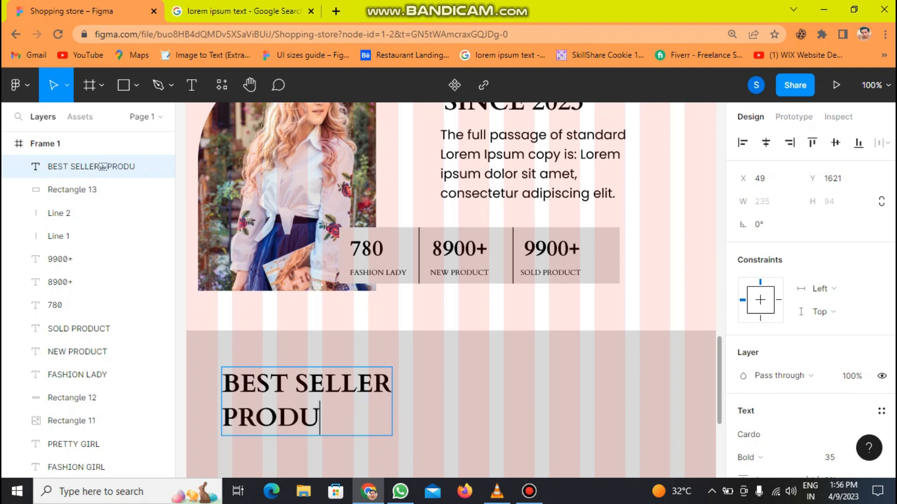
pyautogui.click(457, 429)
pyautogui.moveTo(306, 410); pyautogui.dragTo(290, 436)
pyautogui.moveTo(718, 405); pyautogui.dragTo(718, 433)
pyautogui.click(411, 317)
pyautogui.moveTo(299, 292); pyautogui.dragTo(291, 291)
# Draw a 188 × 248 card at X 293, Y 1644 beside the heading and duplicate it to its right.
pyautogui.click(72, 189)
pyautogui.click(136, 85)
pyautogui.click(134, 117)
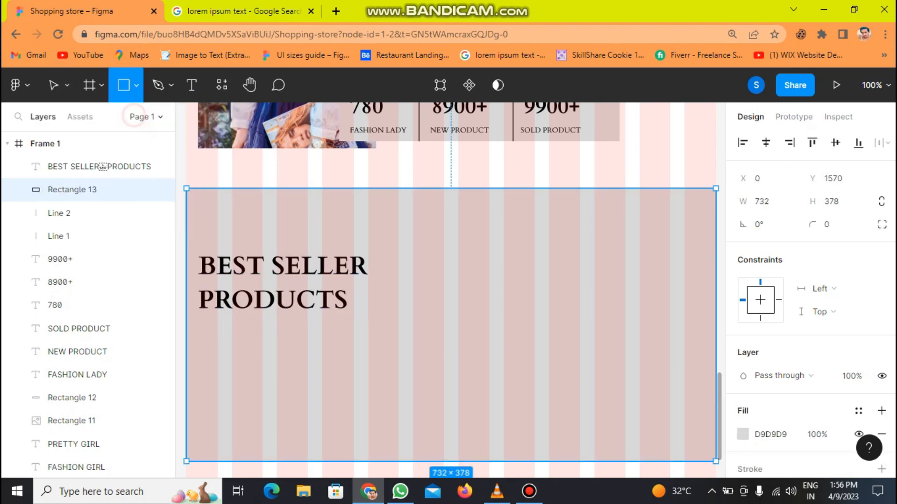
pyautogui.moveTo(398, 242)
pyautogui.mouseDown()
pyautogui.moveTo(479, 299)
pyautogui.moveTo(520, 373)
pyautogui.moveTo(479, 393)
pyautogui.mouseUp()
pyautogui.moveTo(520, 318); pyautogui.dragTo(534, 317)
pyautogui.moveTo(496, 393); pyautogui.dragTo(496, 421)
pyautogui.hotkey('ctrl', 'd')
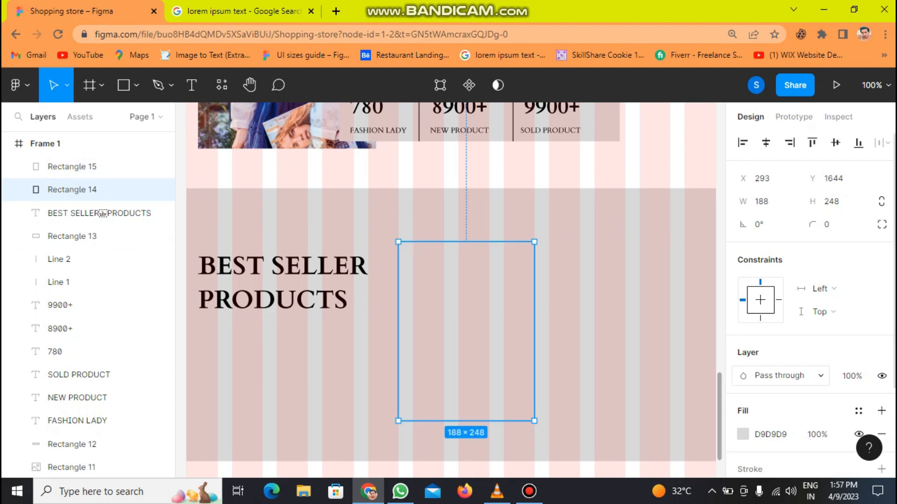
# Hide the 12-column layout grid of Frame 1 and review the page without it.
pyautogui.click(84, 144)
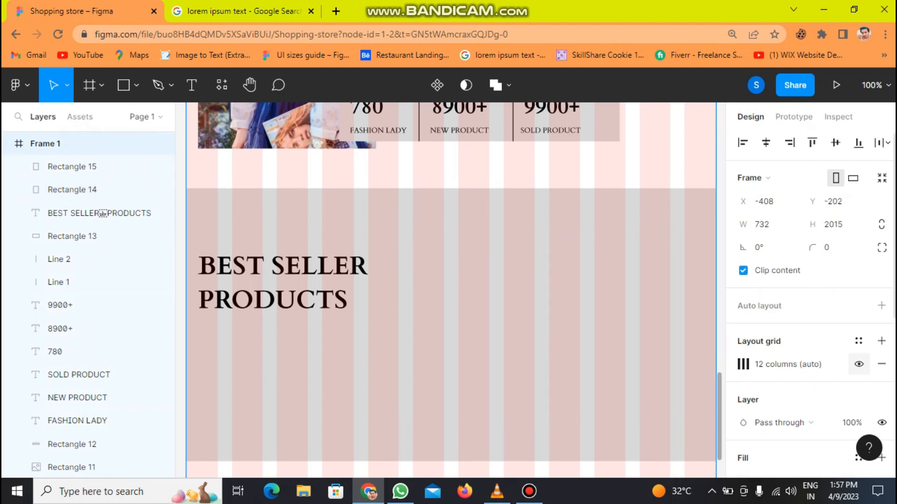
pyautogui.click(859, 364)
pyautogui.scroll(15, 451, 290)
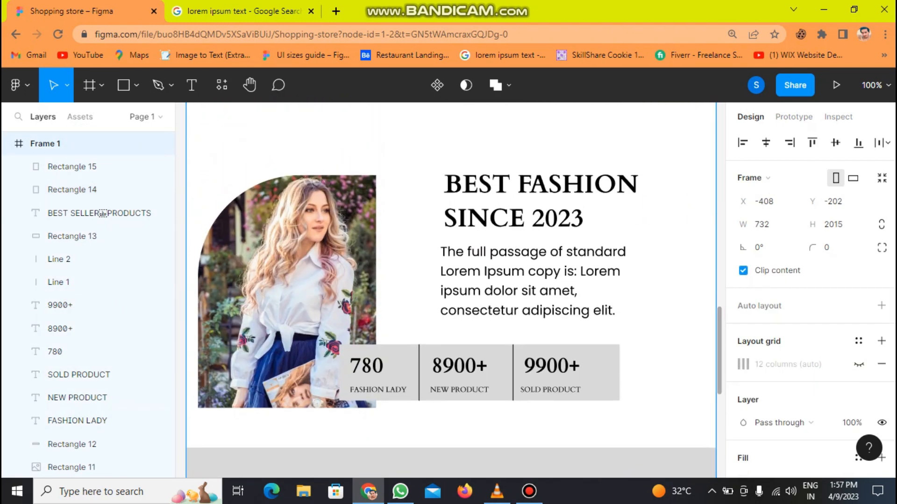
pyautogui.scroll(3, 451, 289)
pyautogui.scroll(-14, 451, 290)
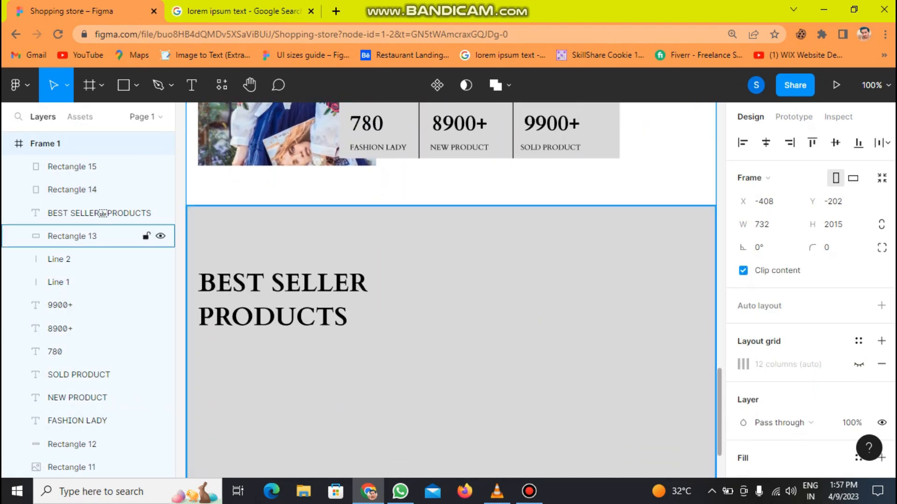
# Fill the large rectangle behind the BEST SELLER PRODUCTS heading with a medium violet-blue.
pyautogui.click(72, 235)
pyautogui.click(744, 437)
pyautogui.click(672, 322)
pyautogui.moveTo(673, 224); pyautogui.dragTo(650, 157)
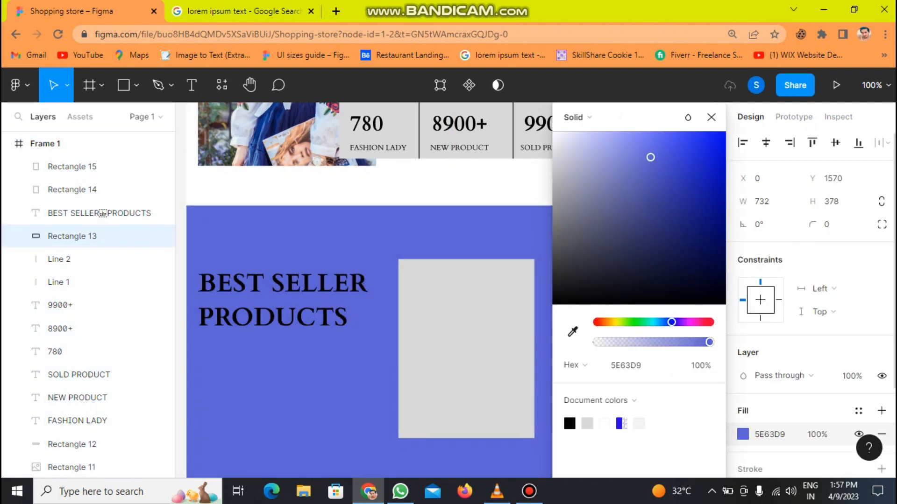
# Set the BEST SELLER PRODUCTS heading's fill to FFFFFF and align the second card's top edge with the first card.
pyautogui.click(318, 292)
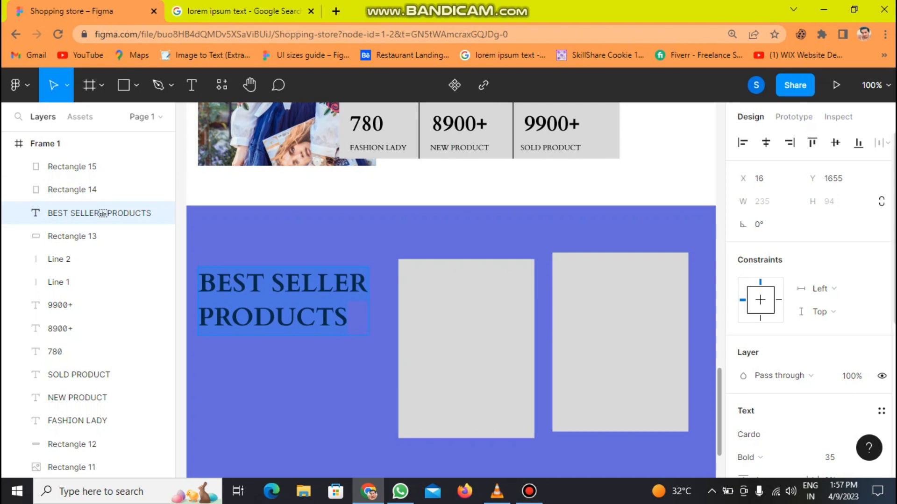
pyautogui.scroll(-3, 807, 290)
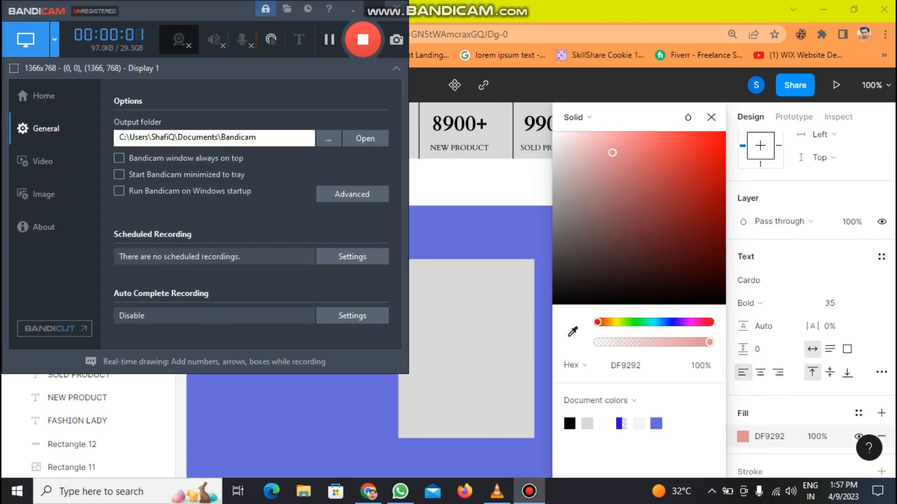
pyautogui.click(354, 10)
pyautogui.moveTo(612, 153); pyautogui.dragTo(552, 131)
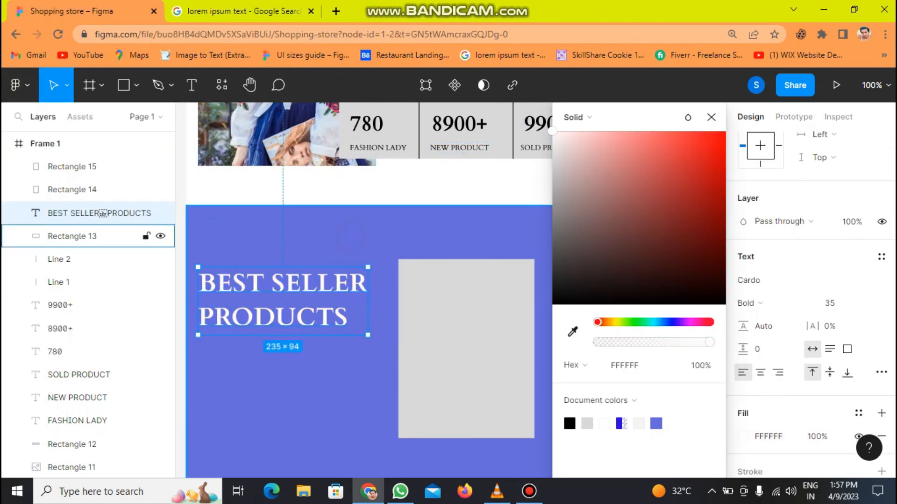
pyautogui.click(710, 117)
pyautogui.moveTo(616, 324); pyautogui.dragTo(616, 331)
pyautogui.moveTo(718, 392); pyautogui.dragTo(719, 406)
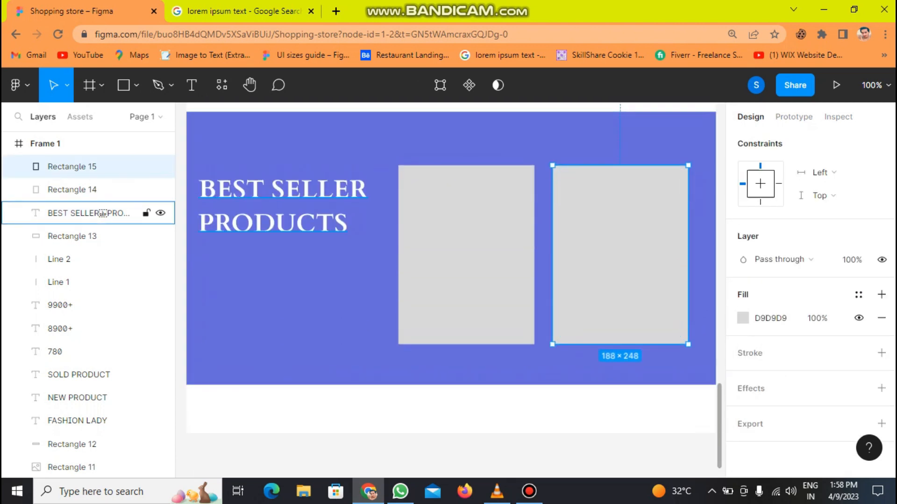
# Copy a longer lorem ipsum passage from the Google results and paste it as a text below the BEST SELLER PRODUCTS heading.
pyautogui.hotkey('ctrl', 'Tab')
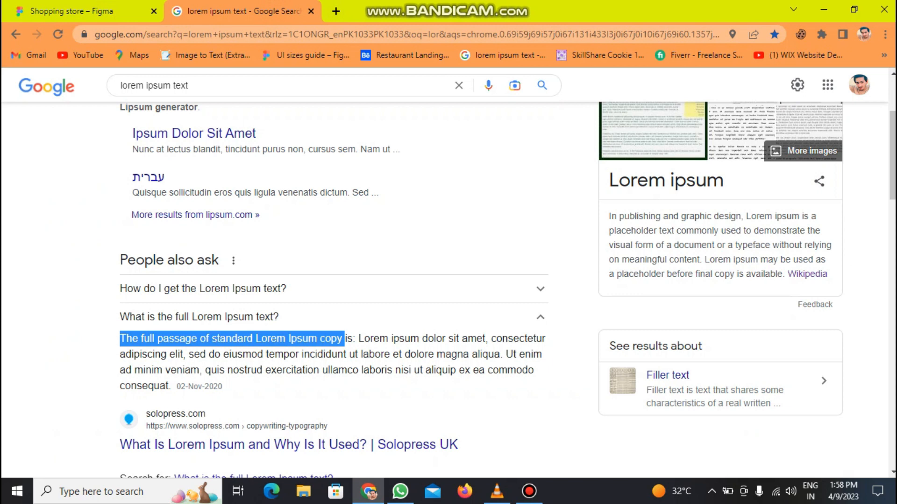
pyautogui.click(89, 285)
pyautogui.moveTo(125, 339); pyautogui.dragTo(494, 355)
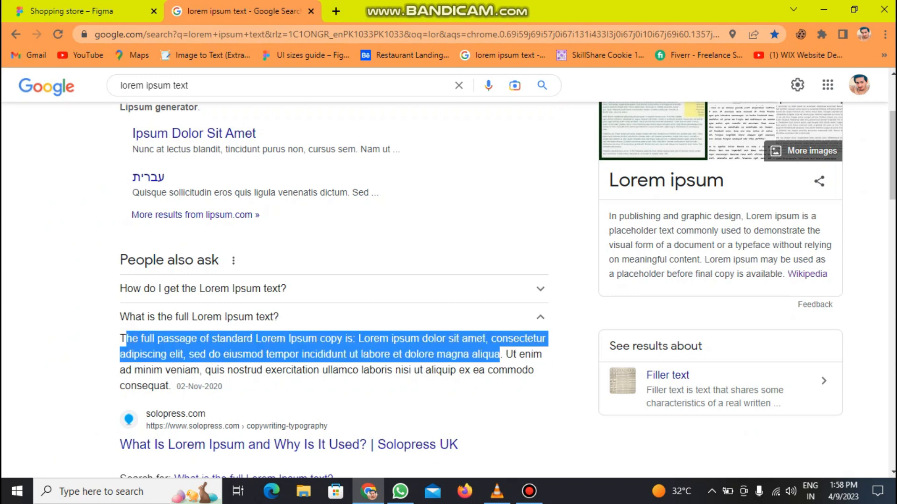
pyautogui.hotkey('ctrl', 'Tab')
pyautogui.click(192, 85)
pyautogui.click(200, 281)
pyautogui.hotkey('ctrl', 'v')
pyautogui.hotkey('ctrl', 'a')
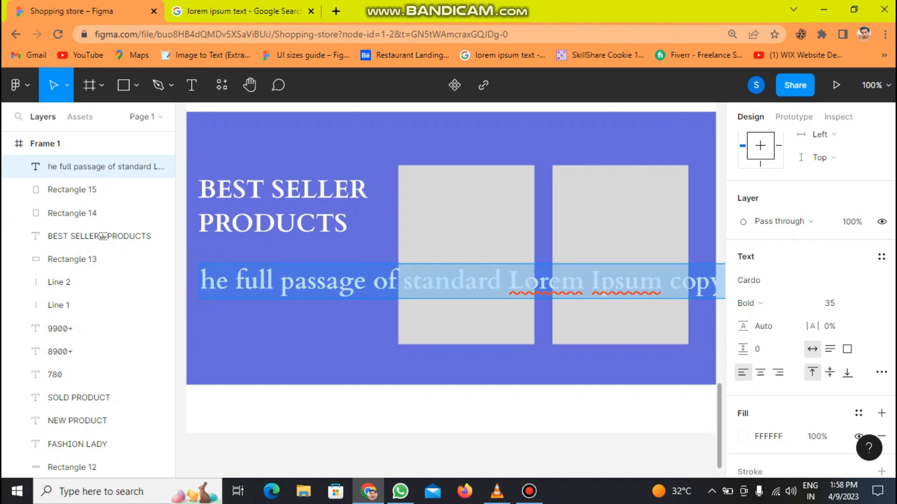
# Set the pasted lorem ipsum text to Regular weight with a font size of 16.
pyautogui.click(808, 303)
pyautogui.click(784, 286)
pyautogui.click(834, 303)
pyautogui.press('Return')
pyautogui.press('Escape')
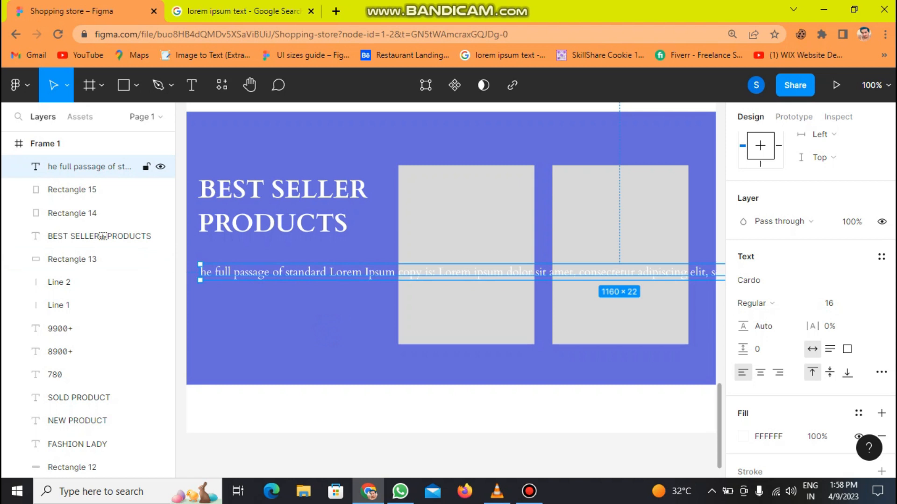
# Wrap the paragraph into a narrow block directly beneath the heading and shorten it to end at "adipiscing elit.".
pyautogui.moveTo(200, 273); pyautogui.dragTo(490, 280)
pyautogui.moveTo(537, 282); pyautogui.dragTo(217, 282)
pyautogui.doubleClick(253, 285)
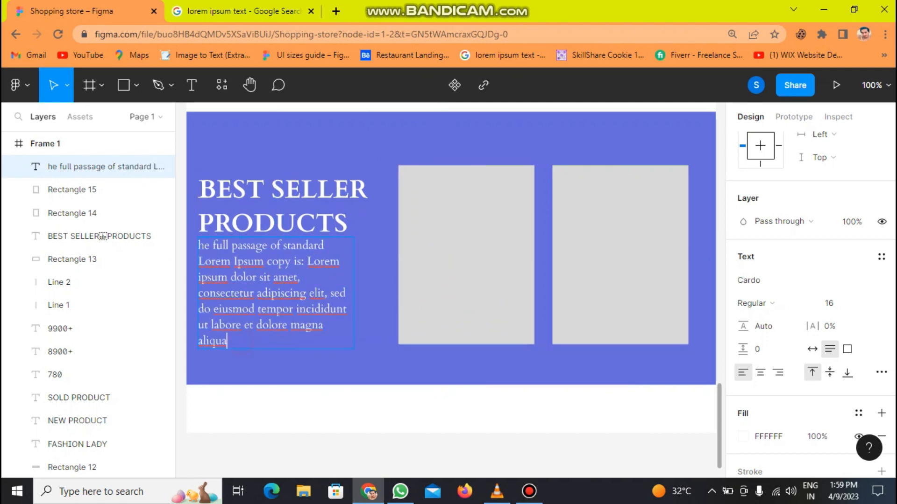
pyautogui.write('.')
pyautogui.click(260, 330)
# Nudge the paragraph slightly down and change its font to Poppins.
pyautogui.moveTo(250, 274); pyautogui.dragTo(250, 281)
pyautogui.doubleClick(251, 280)
pyautogui.click(794, 275)
pyautogui.write('Poppins')
pyautogui.press('Return')
# Change the first card's fill to the near-white FDFDFD.
pyautogui.click(465, 278)
pyautogui.click(466, 278)
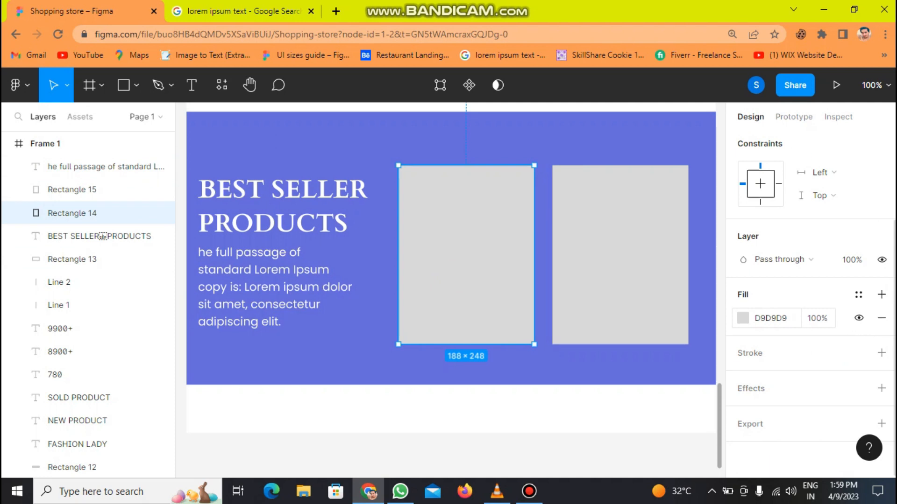
pyautogui.click(743, 318)
pyautogui.moveTo(555, 154); pyautogui.dragTo(552, 134)
pyautogui.click(711, 116)
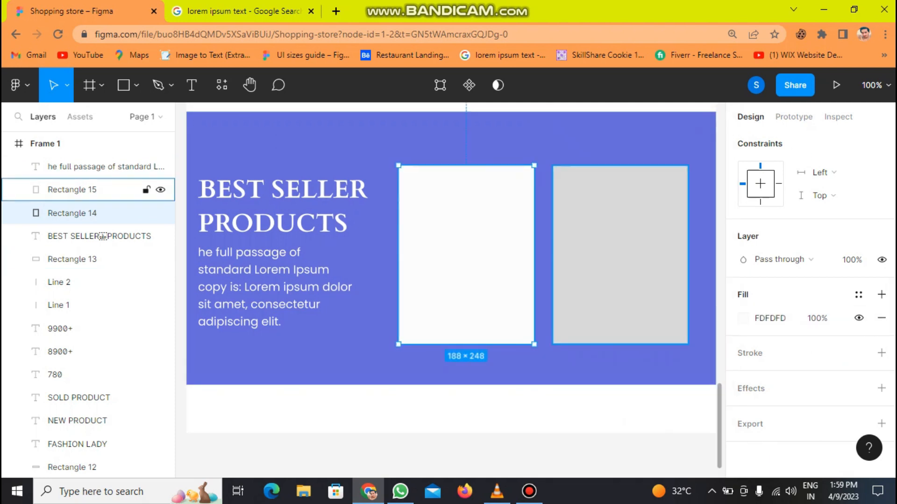
# Replace the grey second card with a duplicate of the near-white first card.
pyautogui.click(620, 255)
pyautogui.press('Delete')
pyautogui.click(467, 255)
pyautogui.hotkey('ctrl', 'd')
pyautogui.moveTo(467, 255); pyautogui.dragTo(620, 255)
# Extend the blue background rectangle downward and lengthen both cards to a height of 285.
pyautogui.click(71, 259)
pyautogui.moveTo(450, 386); pyautogui.dragTo(451, 429)
pyautogui.click(477, 239)
pyautogui.moveTo(459, 344); pyautogui.dragTo(460, 371)
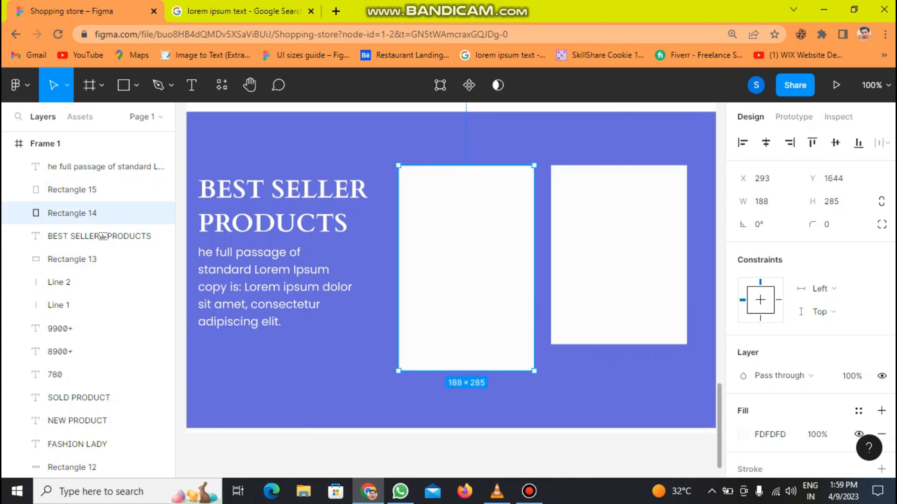
pyautogui.click(617, 280)
pyautogui.moveTo(617, 344); pyautogui.dragTo(618, 371)
# Widen the first card leftward to about 195 and the second card rightward to 191.
pyautogui.click(476, 280)
pyautogui.moveTo(398, 266); pyautogui.dragTo(394, 266)
pyautogui.click(72, 189)
pyautogui.moveTo(686, 269); pyautogui.dragTo(688, 268)
# Draw a rectangle about 195 × 185 across the upper part of the first card as its image area.
pyautogui.click(136, 85)
pyautogui.click(89, 118)
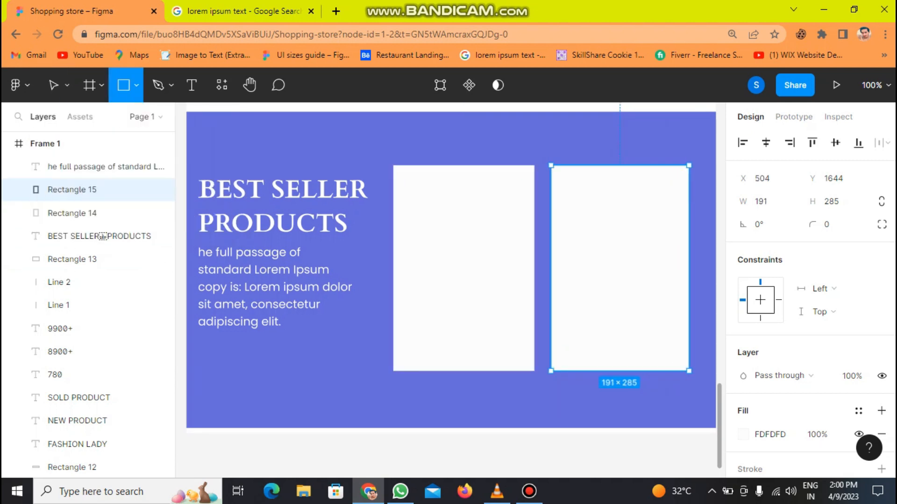
pyautogui.moveTo(393, 167)
pyautogui.mouseDown()
pyautogui.moveTo(531, 210)
pyautogui.moveTo(534, 278)
pyautogui.moveTo(521, 303)
pyautogui.mouseUp()
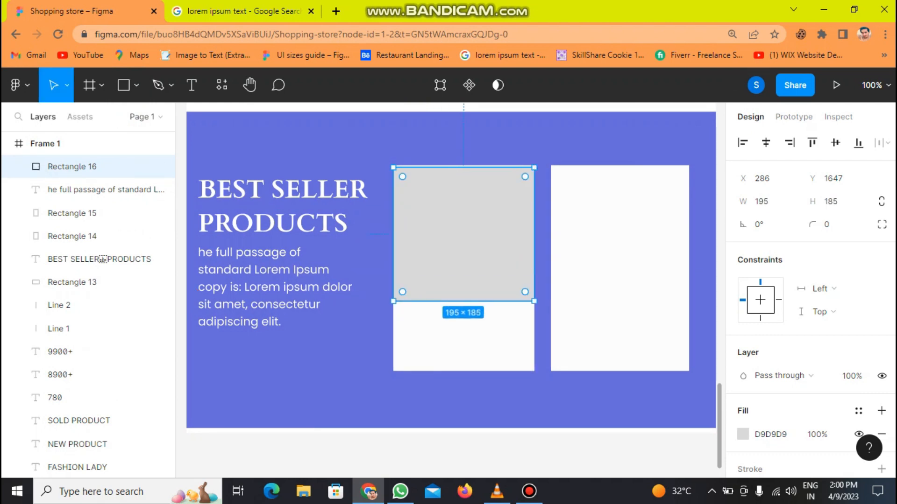
# Search the Unsplash plugin for T-SHIRTS and fill the first card's image rectangle with the hanging clothes photo.
pyautogui.rightClick(477, 233)
pyautogui.moveTo(537, 368)
pyautogui.click(667, 275)
pyautogui.click(700, 207)
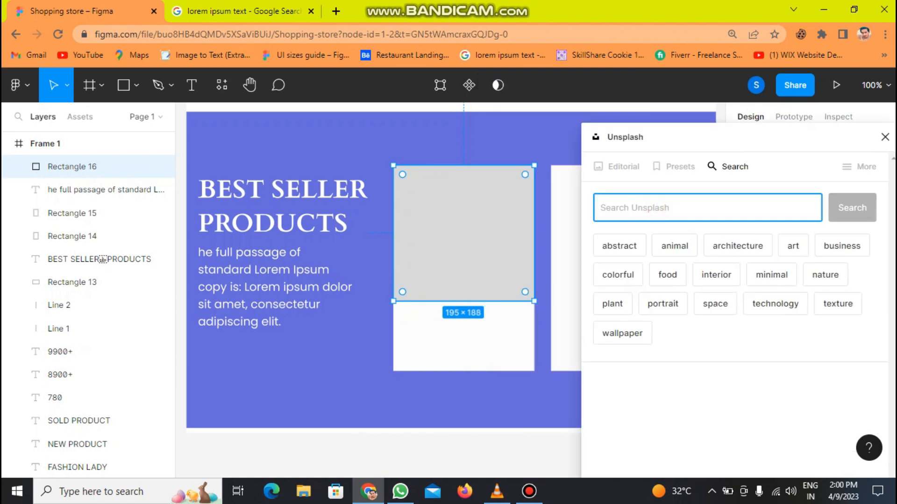
pyautogui.write('T-SHIRTS')
pyautogui.press('Return')
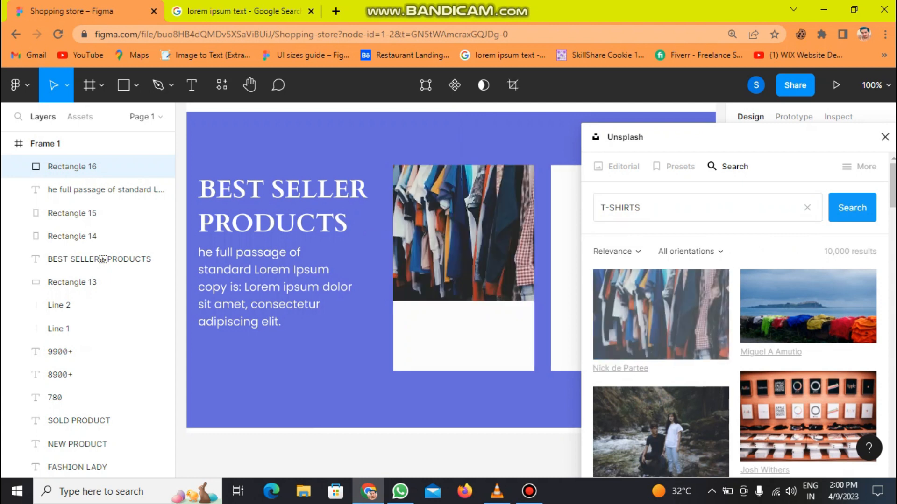
# Close the Unsplash plugin and draw a star about 21 × 19 just below the first card's image.
pyautogui.click(492, 332)
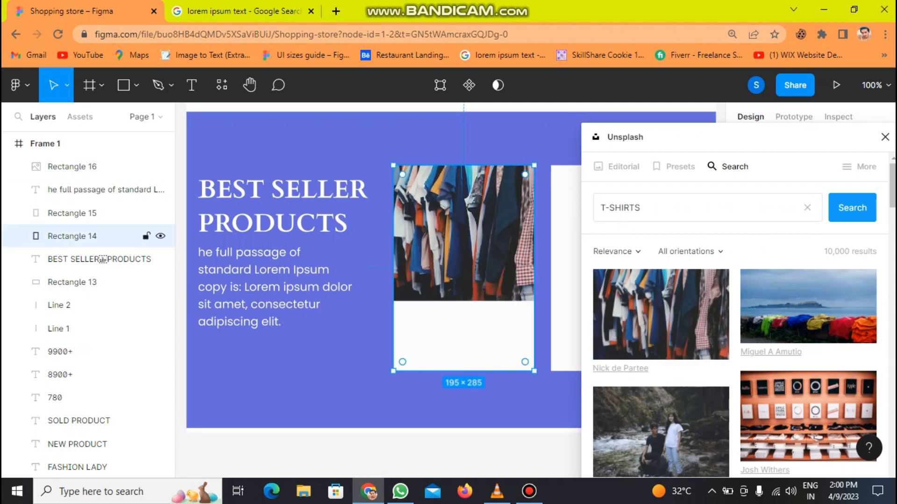
pyautogui.click(343, 337)
pyautogui.click(885, 137)
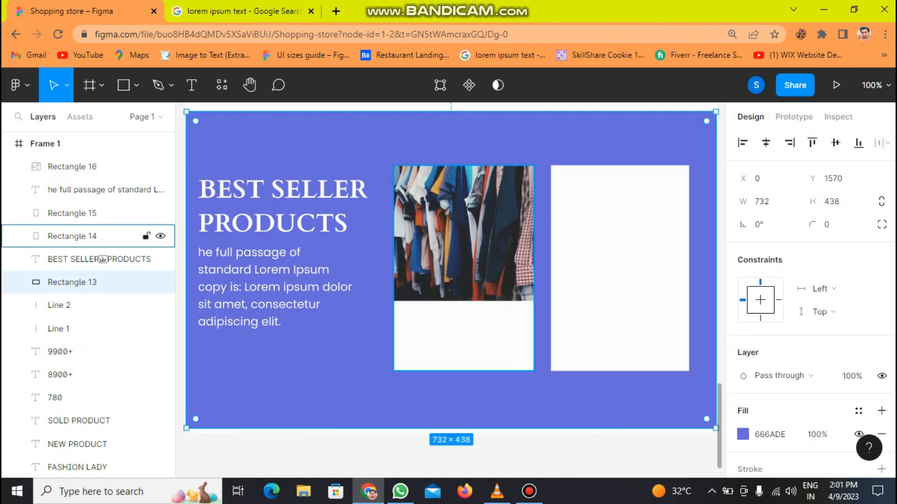
pyautogui.click(135, 85)
pyautogui.click(89, 205)
pyautogui.moveTo(401, 312); pyautogui.dragTo(415, 326)
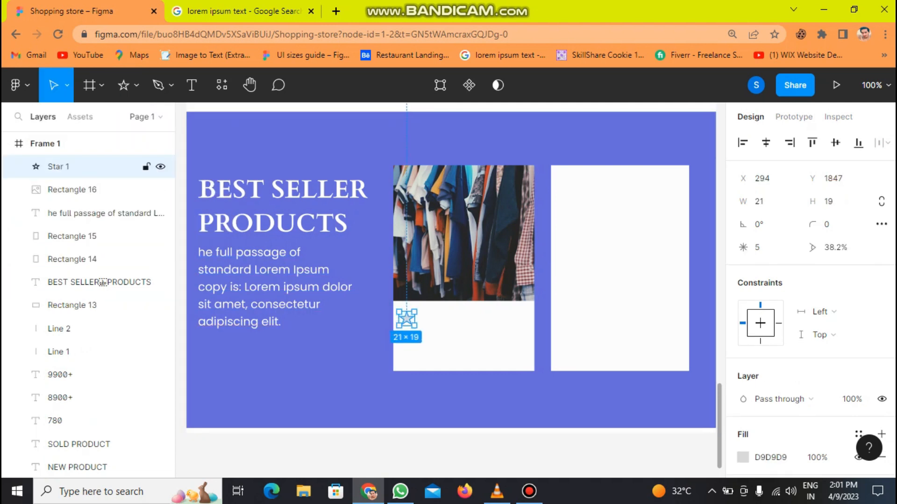
# Search Google for "Yellow clr code" in a new browser tab.
pyautogui.click(335, 10)
pyautogui.write('YELLOW')
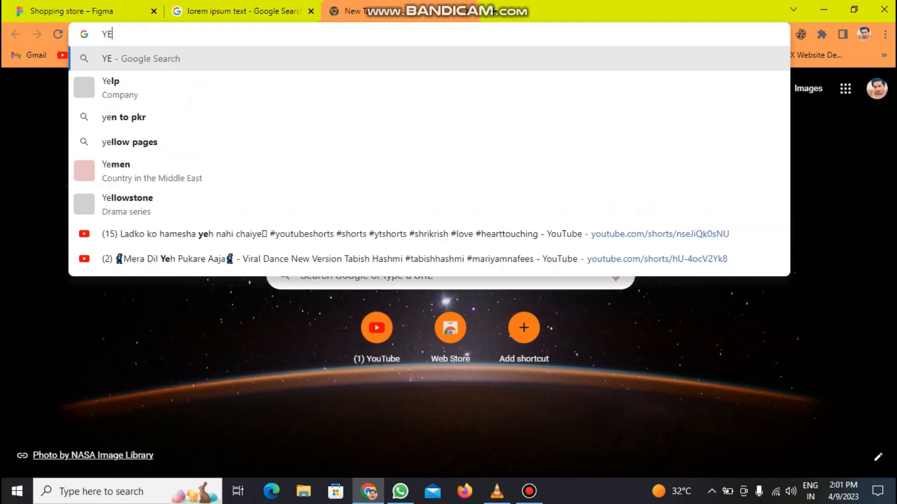
pyautogui.press('BackSpace')
pyautogui.press('BackSpace')
pyautogui.press('BackSpace')
pyautogui.press('BackSpace')
pyautogui.press('BackSpace')
pyautogui.write('ellow ')
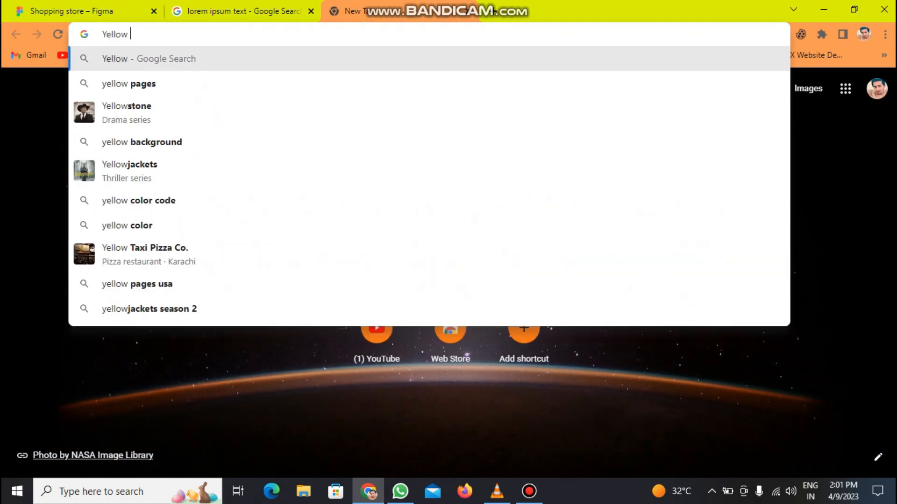
pyautogui.write('clr code')
pyautogui.press('Return')
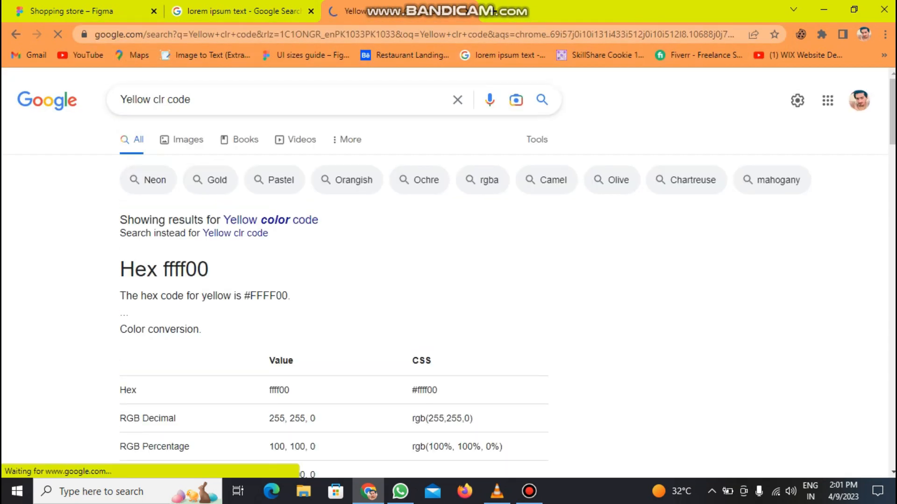
# Look through the yellow colour results and image swatches, then refine the search to "Yellow starclr code".
pyautogui.moveTo(893, 128); pyautogui.dragTo(893, 168)
pyautogui.scroll(-5, 334, 280)
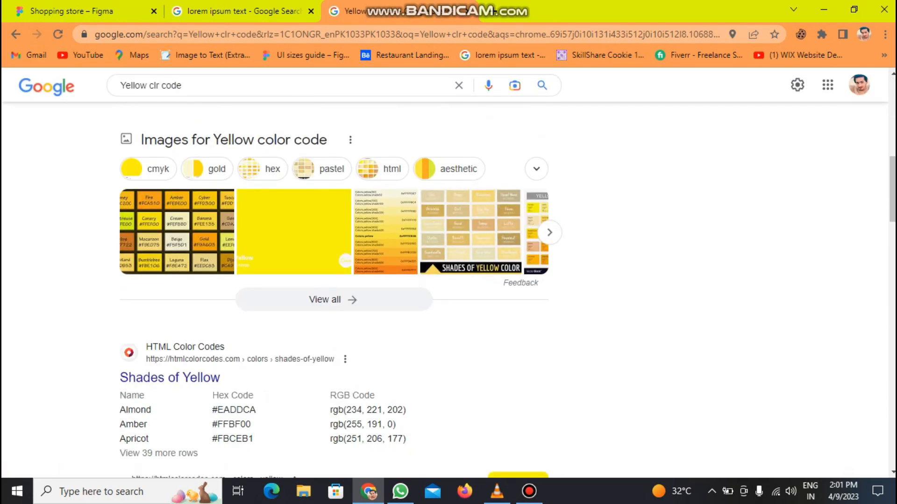
pyautogui.click(293, 214)
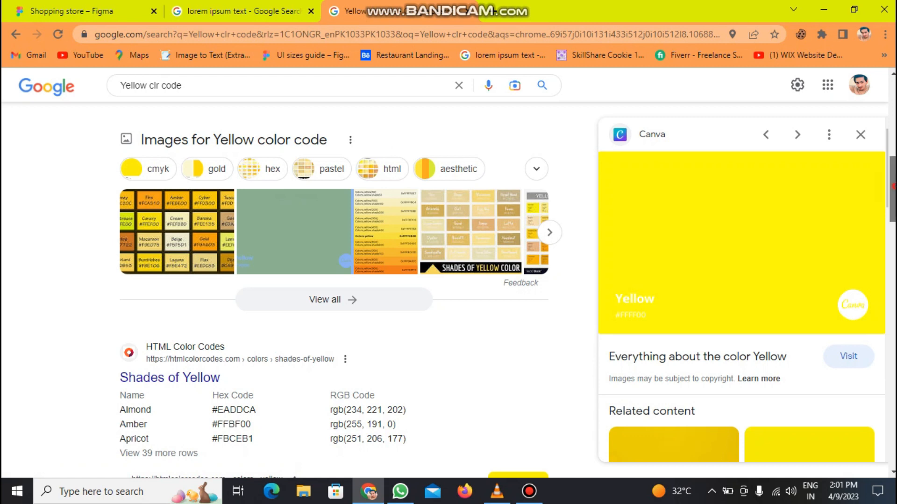
pyautogui.moveTo(893, 186); pyautogui.dragTo(893, 236)
pyautogui.click(674, 445)
pyautogui.click(154, 85)
pyautogui.write('star')
pyautogui.press('Return')
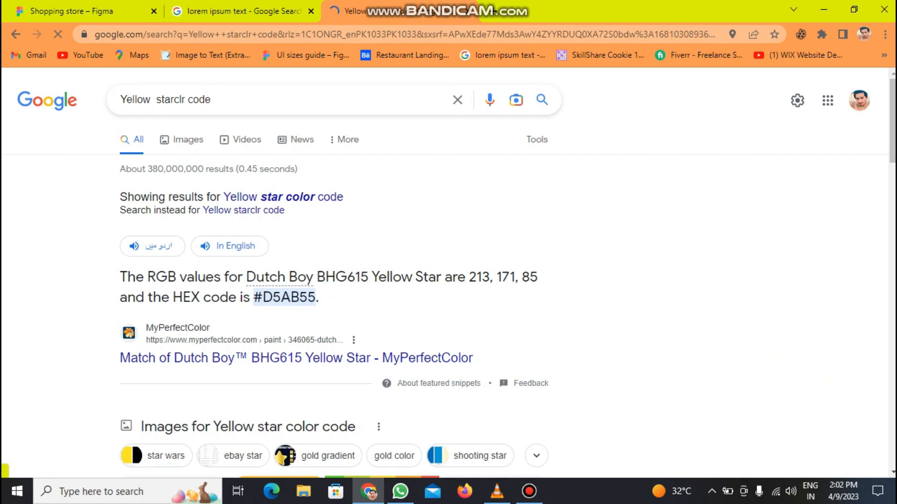
# Copy the hex code D5AB55 from the search result and apply it as the star's fill in Figma.
pyautogui.moveTo(262, 297); pyautogui.dragTo(316, 297)
pyautogui.click(37, 11)
pyautogui.click(374, 306)
pyautogui.click(406, 319)
pyautogui.click(743, 458)
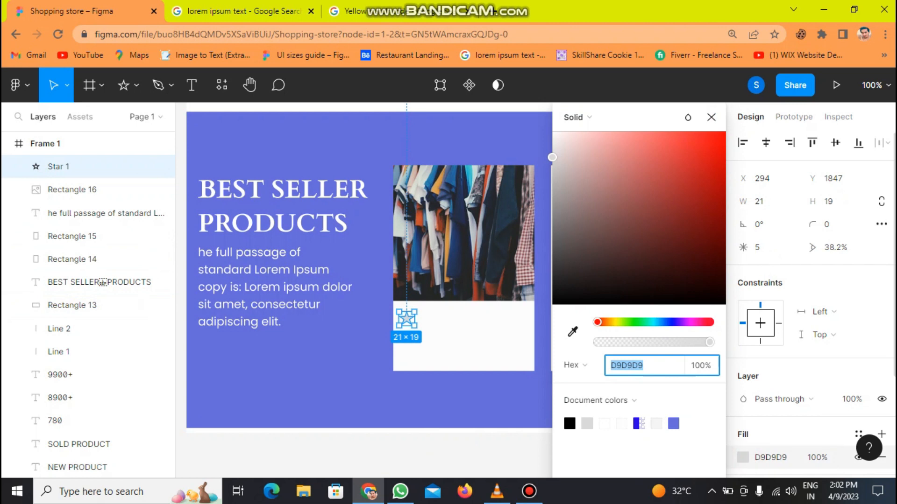
pyautogui.click(287, 364)
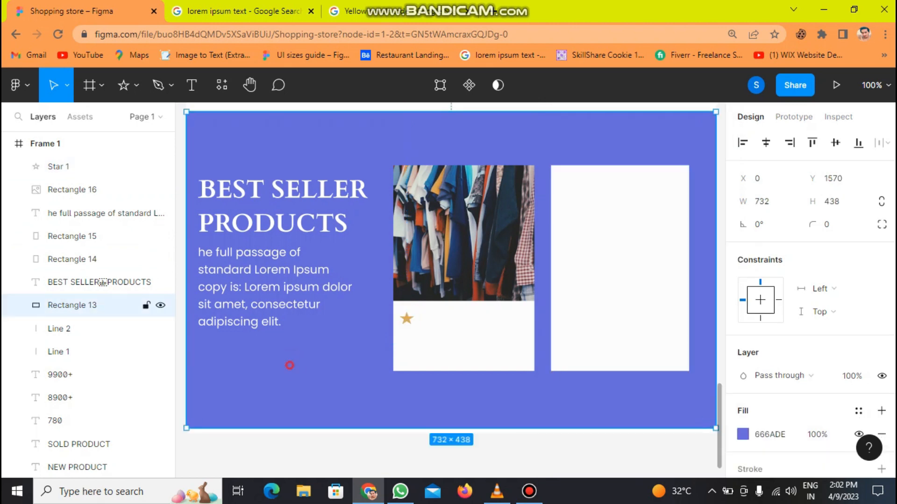
# Duplicate the gold star four times to form a five-star rating row on the first card.
pyautogui.click(406, 319)
pyautogui.hotkey('ctrl', 'd')
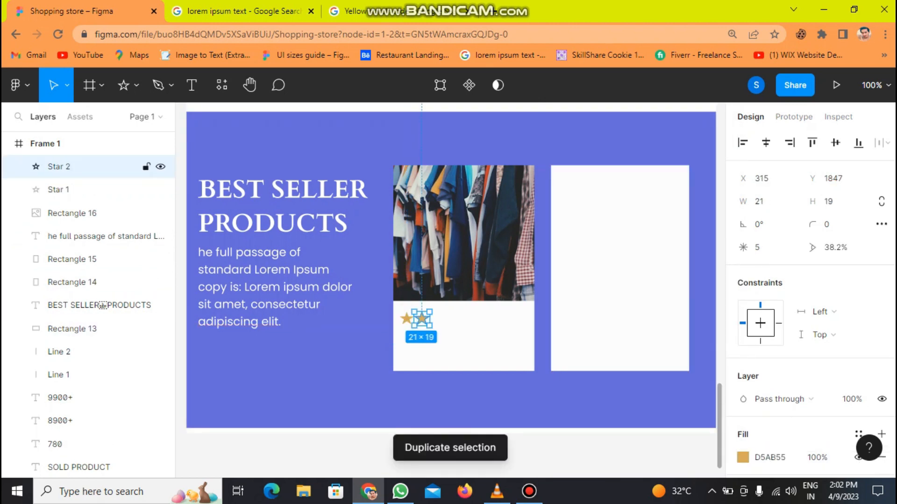
pyautogui.hotkey('ctrl', 'd')
pyautogui.hotkey('ctrl', 'd')
pyautogui.hotkey('ctrl', 'd')
pyautogui.click(430, 348)
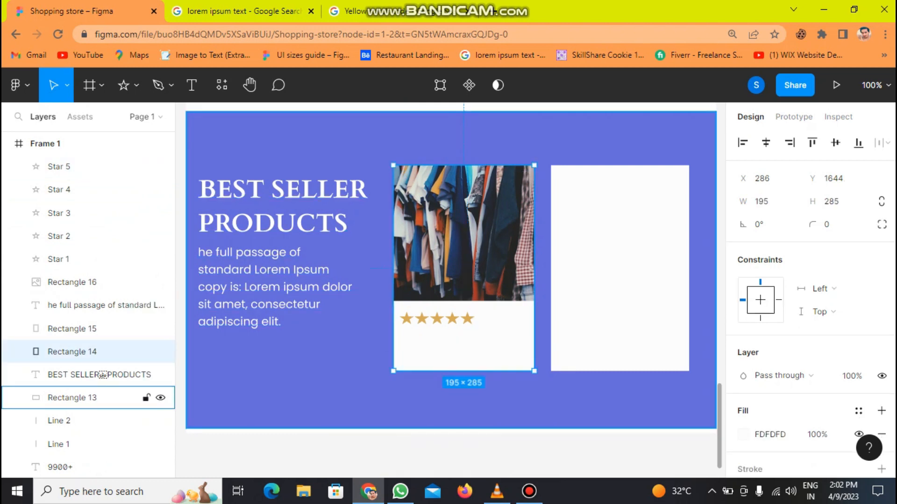
# Add the price text 850 below the star row on the first card.
pyautogui.click(191, 85)
pyautogui.click(411, 345)
pyautogui.write('85')
pyautogui.hotkey('ctrl', 's')
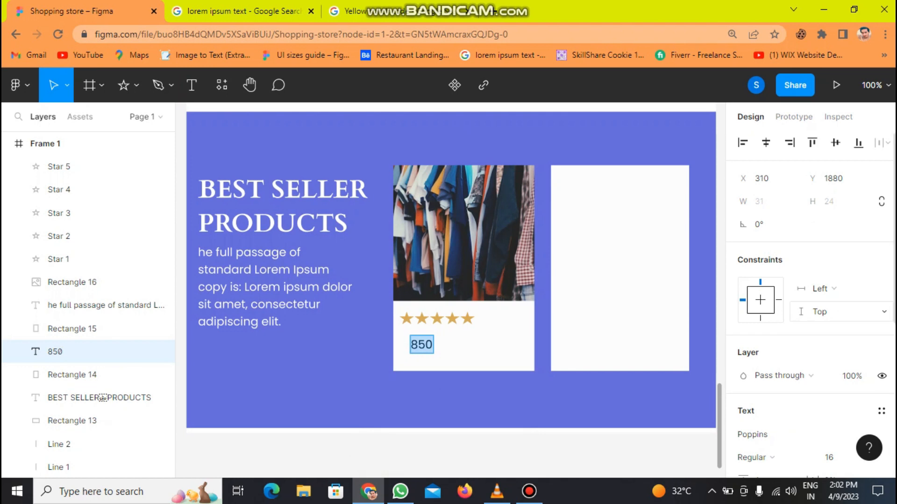
# Set the 850 text to Cardo at size 30 and move it directly beneath the first star.
pyautogui.scroll(-3, 841, 311)
pyautogui.click(789, 302)
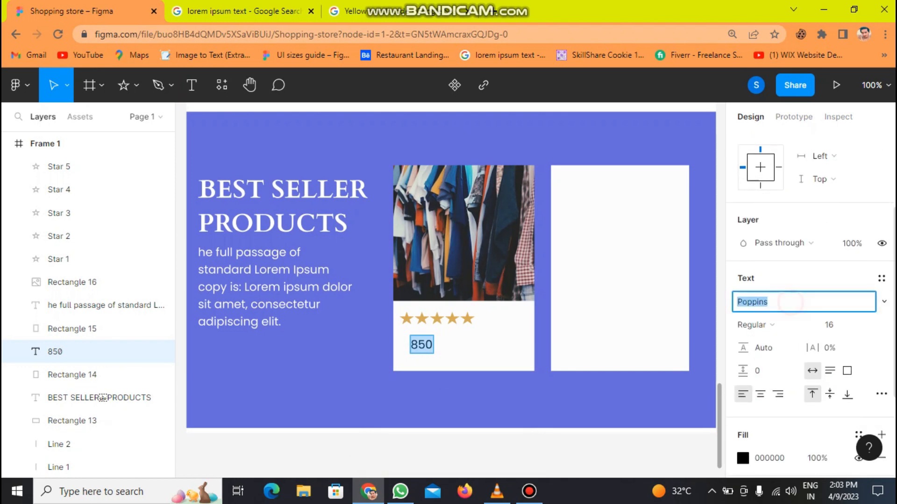
pyautogui.press('Return')
pyautogui.click(843, 325)
pyautogui.press('BackSpace')
pyautogui.press('Return')
pyautogui.moveTo(427, 350); pyautogui.dragTo(416, 345)
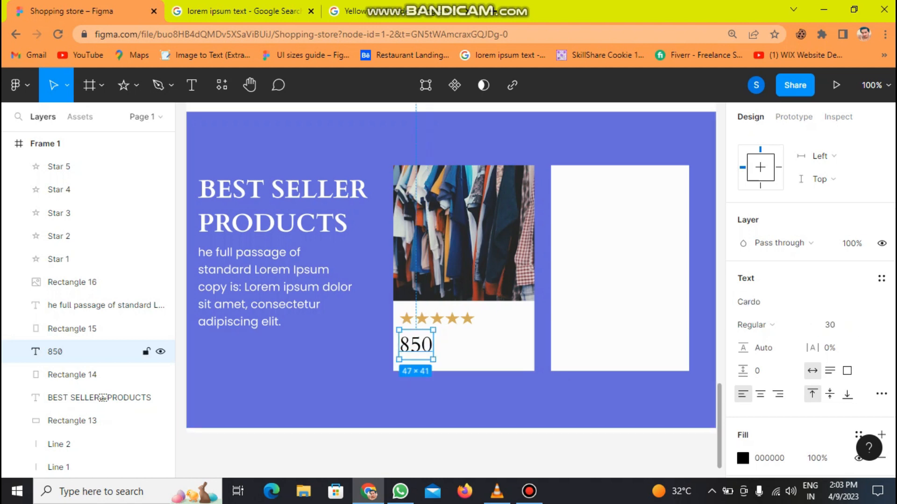
pyautogui.click(449, 348)
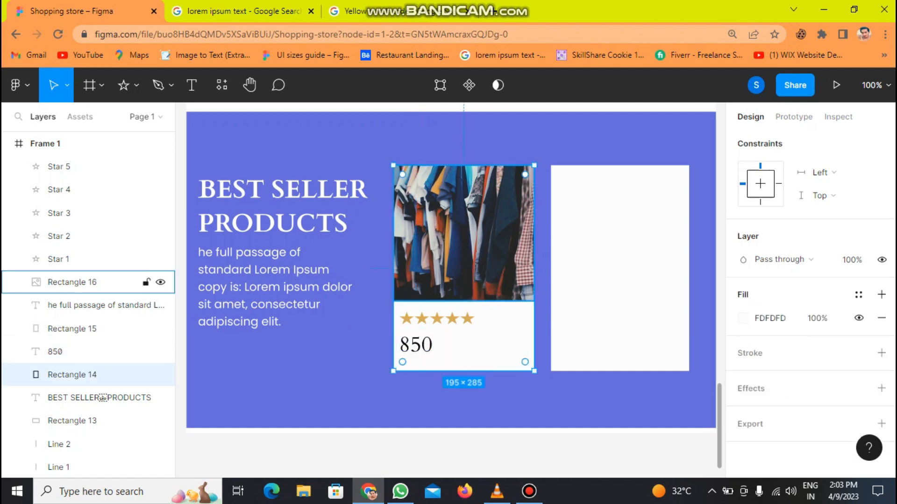
# Duplicate the first card's clothes image and place the copy on the upper part of the second card.
pyautogui.click(460, 278)
pyautogui.hotkey('ctrl', 'd')
pyautogui.moveTo(462, 262); pyautogui.dragTo(616, 261)
# Search the Unsplash plugin for scarf, fill the second card's image with the colourful hanging scarves photo, and close the plugin.
pyautogui.rightClick(593, 236)
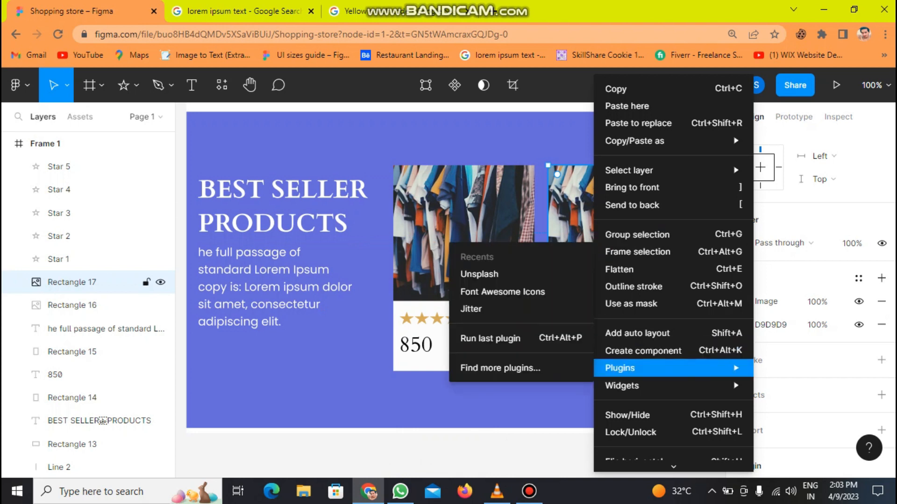
pyautogui.moveTo(654, 368)
pyautogui.click(455, 276)
pyautogui.write('scarf')
pyautogui.press('Return')
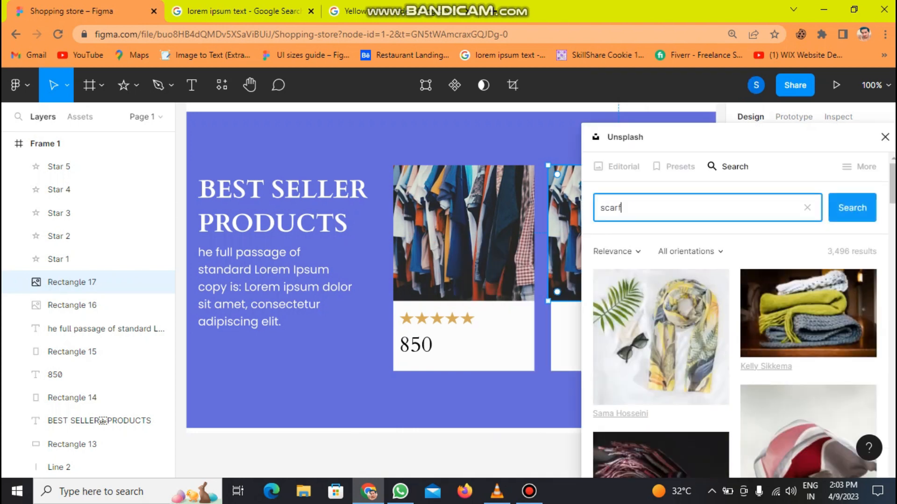
pyautogui.scroll(-6, 734, 327)
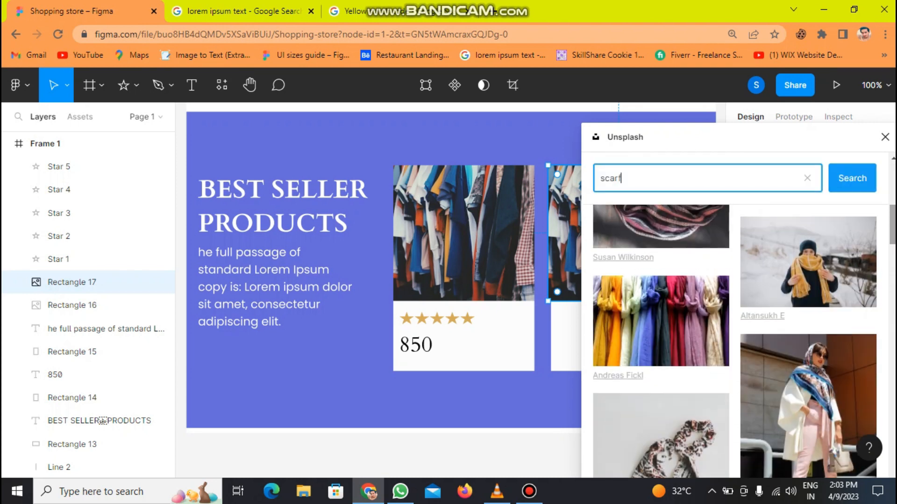
pyautogui.click(885, 136)
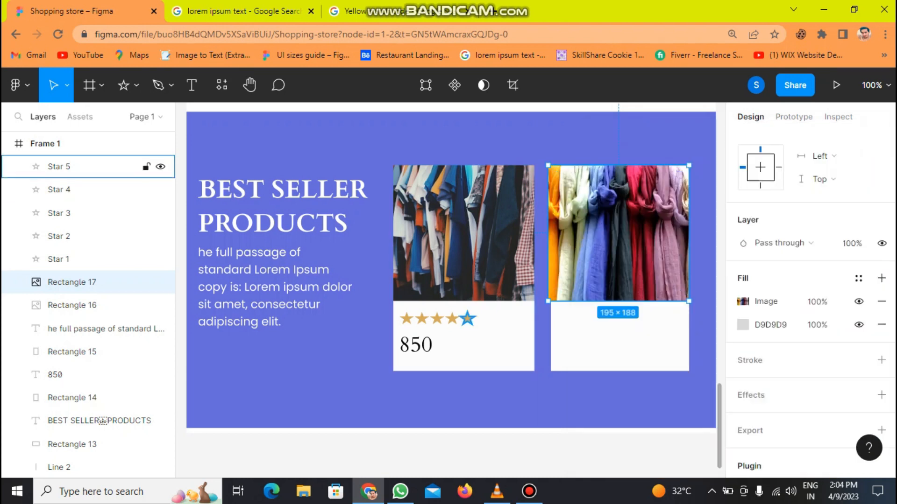
# Try to copy the fifth star onto the second card and repeat it as a rating row.
pyautogui.click(467, 319)
pyautogui.hotkey('ctrl', 'd')
pyautogui.moveTo(467, 319); pyautogui.dragTo(566, 319)
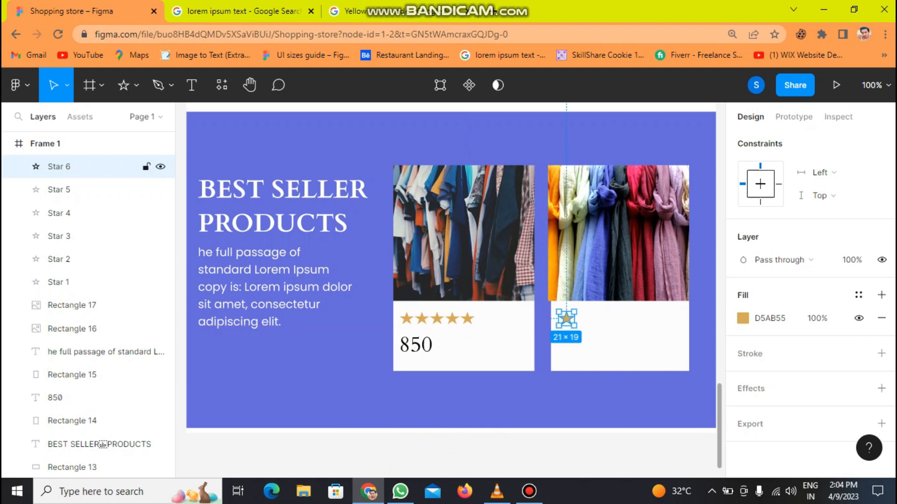
pyautogui.hotkey('ctrl', 'd')
pyautogui.moveTo(665, 319); pyautogui.dragTo(586, 318)
pyautogui.hotkey('ctrl', 'd')
pyautogui.hotkey('ctrl', 'd')
# Delete the unevenly spaced star copies from the second card.
pyautogui.click(59, 189)
pyautogui.press('Delete')
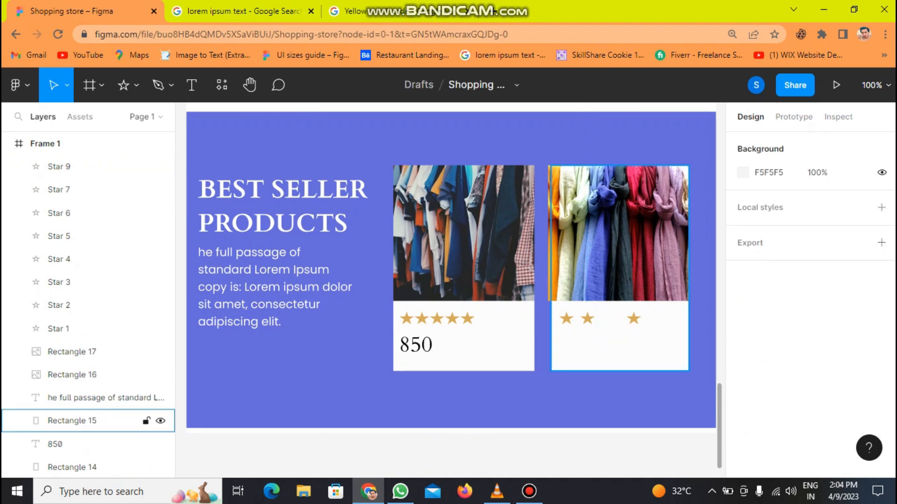
pyautogui.click(634, 318)
pyautogui.press('Delete')
pyautogui.click(587, 319)
pyautogui.press('Delete')
pyautogui.click(566, 319)
pyautogui.press('Delete')
# Narrow the scarf image so its left edge lines up with the second card.
pyautogui.click(72, 282)
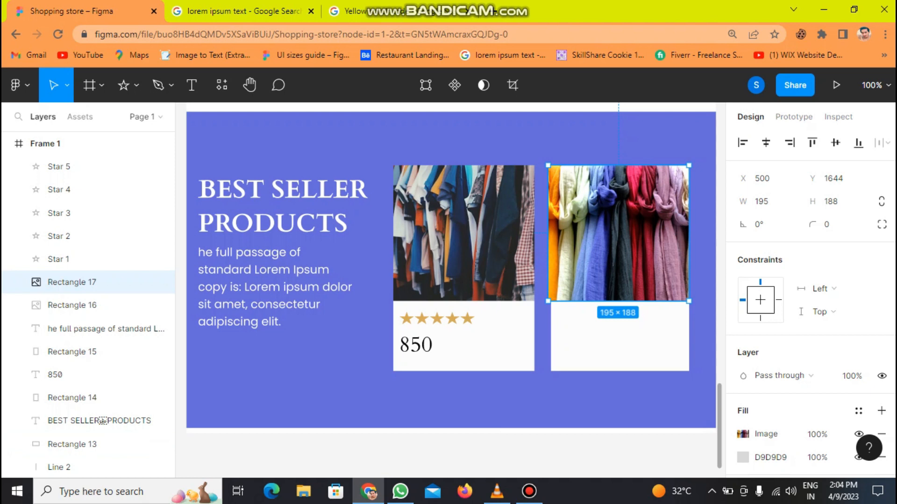
pyautogui.click(72, 444)
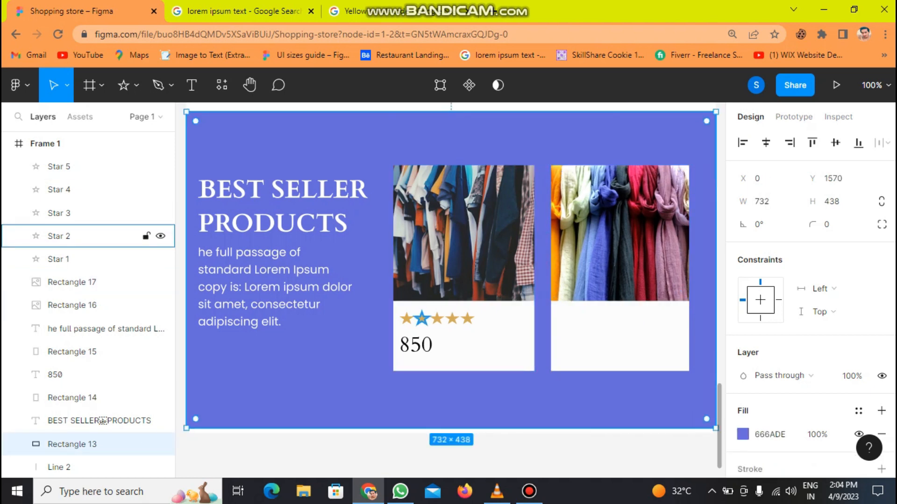
# Try to select and group the first card's five stars, and undo the grouping.
pyautogui.click(59, 236)
pyautogui.keyDown('shift'); pyautogui.click(59, 259); pyautogui.keyUp('shift')
pyautogui.keyDown('shift'); pyautogui.click(59, 213); pyautogui.keyUp('shift')
pyautogui.keyDown('shift'); pyautogui.click(59, 190); pyautogui.keyUp('shift')
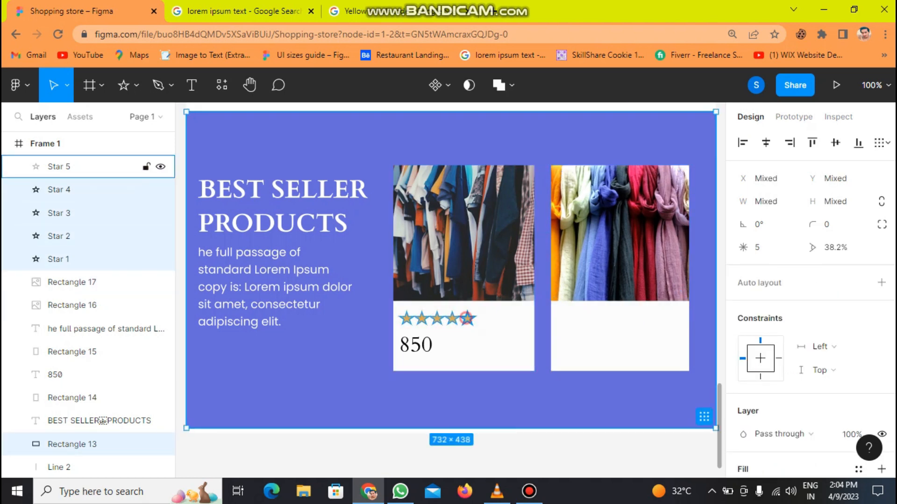
pyautogui.keyDown('shift'); pyautogui.click(59, 166); pyautogui.keyUp('shift')
pyautogui.hotkey('ctrl', 'g')
pyautogui.hotkey('ctrl', 'z')
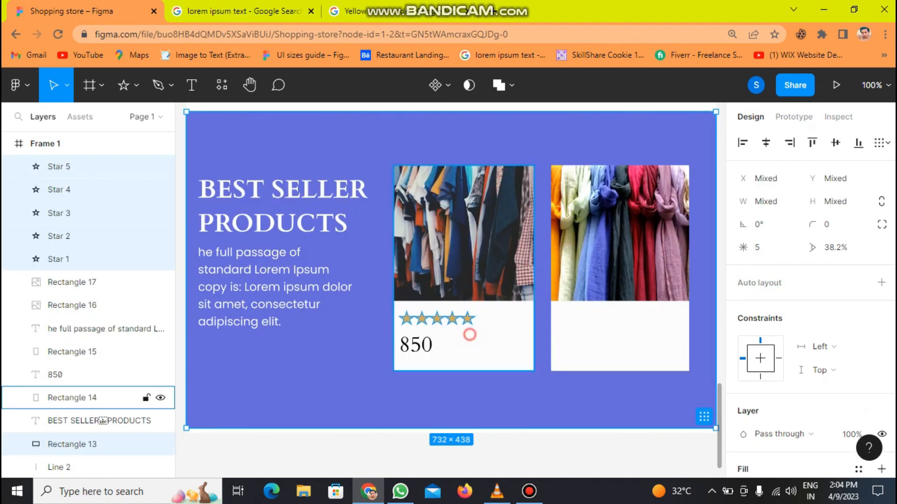
pyautogui.click(470, 333)
pyautogui.keyDown('shift'); pyautogui.click(467, 320); pyautogui.keyUp('shift')
pyautogui.keyDown('shift'); pyautogui.click(467, 320); pyautogui.keyUp('shift')
pyautogui.click(366, 339)
# Copy a gold star onto the second card and duplicate it into a five-star row below the scarf image.
pyautogui.click(468, 319)
pyautogui.hotkey('ctrl', 'd')
pyautogui.moveTo(467, 320); pyautogui.dragTo(630, 320)
pyautogui.hotkey('ctrl', 'd')
pyautogui.hotkey('ctrl', 'd')
pyautogui.hotkey('ctrl', 'd')
pyautogui.hotkey('ctrl', 'd')
pyautogui.click(621, 346)
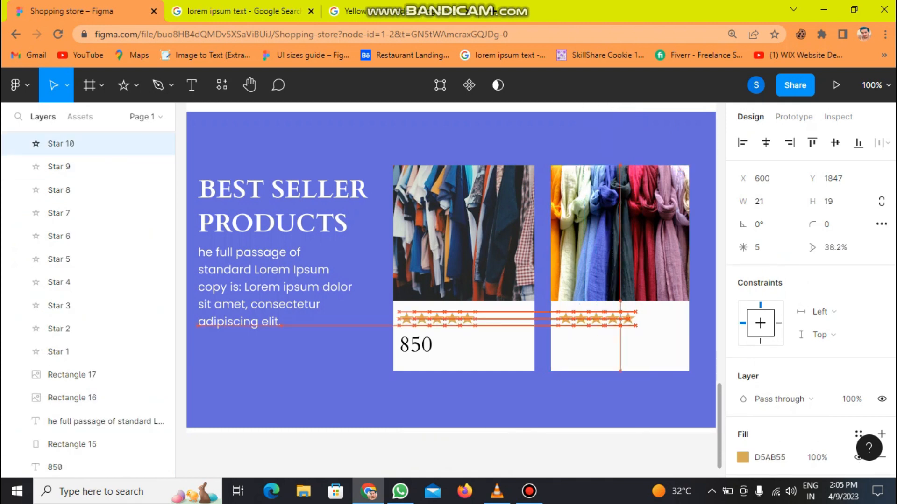
pyautogui.click(584, 354)
# Duplicate the 850 price, place the copy under the second card's stars, and bring it to the front.
pyautogui.click(414, 346)
pyautogui.hotkey('ctrl', 'd')
pyautogui.moveTo(414, 346); pyautogui.dragTo(575, 345)
pyautogui.rightClick(581, 341)
pyautogui.click(603, 186)
# Change the second card's price text to 990.
pyautogui.doubleClick(574, 346)
pyautogui.press('BackSpace')
pyautogui.write('990')
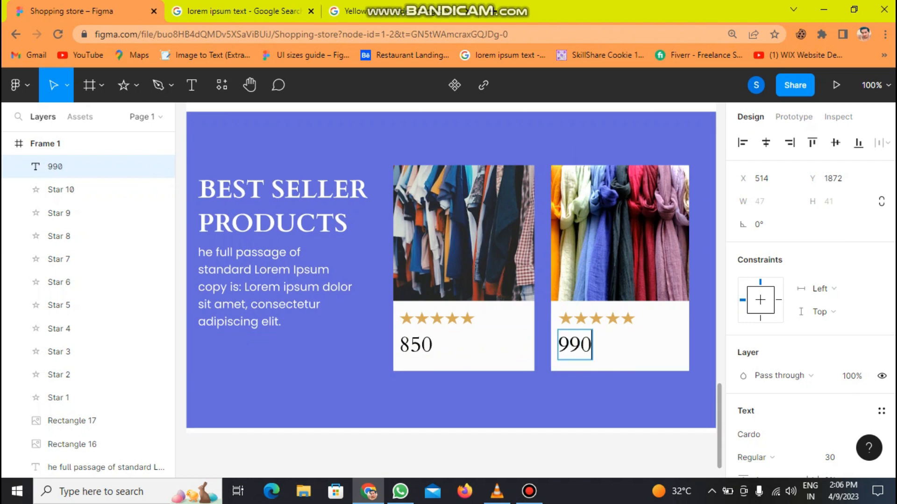
pyautogui.click(539, 446)
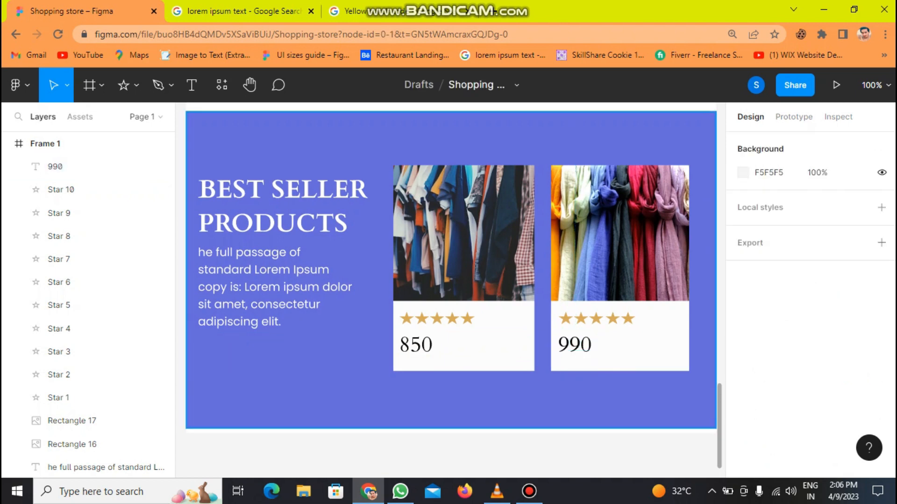
# Draw an ellipse about 25 × 20 just below the first card's lower left corner.
pyautogui.press('o')
pyautogui.moveTo(379, 381); pyautogui.dragTo(400, 395)
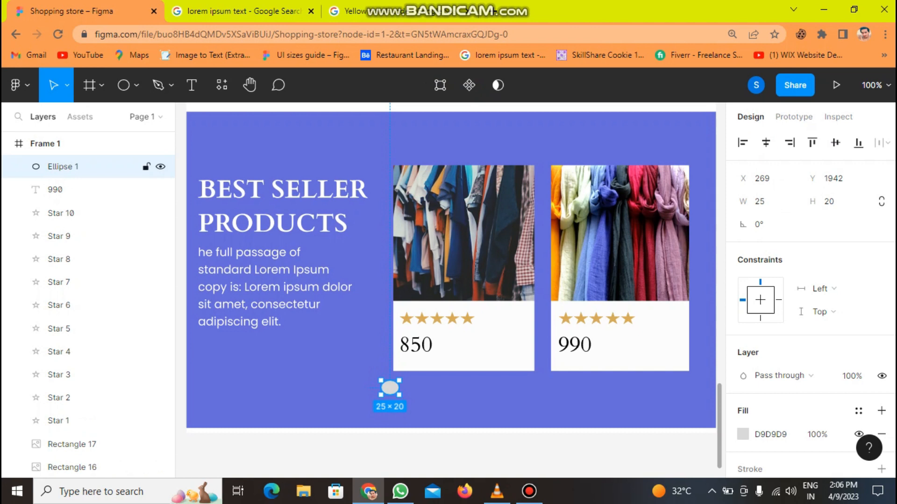
pyautogui.click(362, 384)
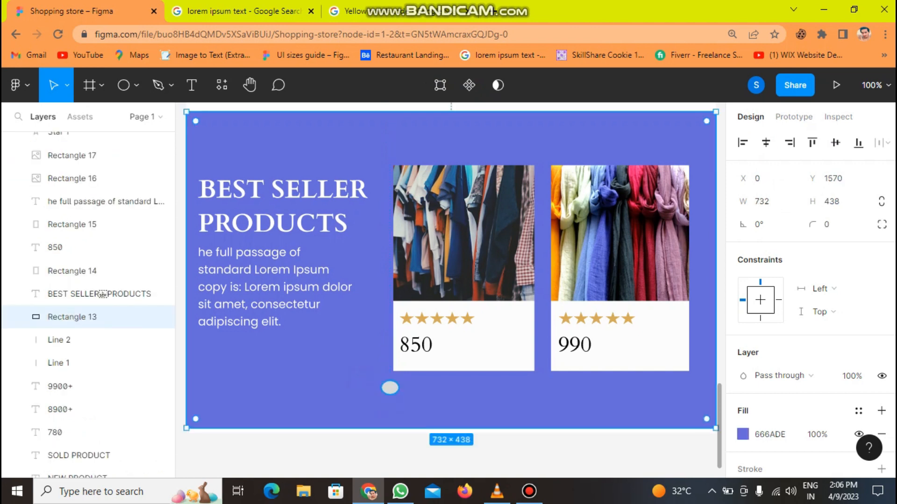
# Duplicate the ellipse three times to make an evenly spaced row of four below the first card.
pyautogui.click(390, 388)
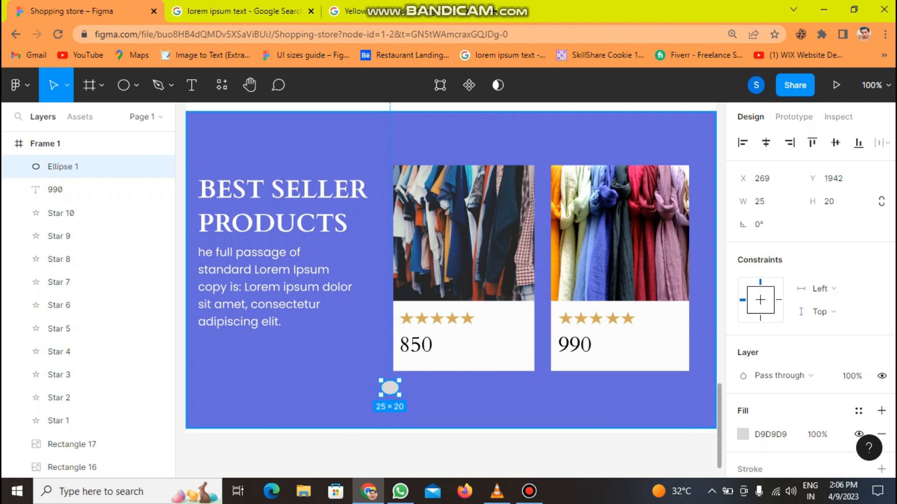
pyautogui.hotkey('ctrl', 'd')
pyautogui.moveTo(390, 388); pyautogui.dragTo(412, 388)
pyautogui.hotkey('ctrl', 'd')
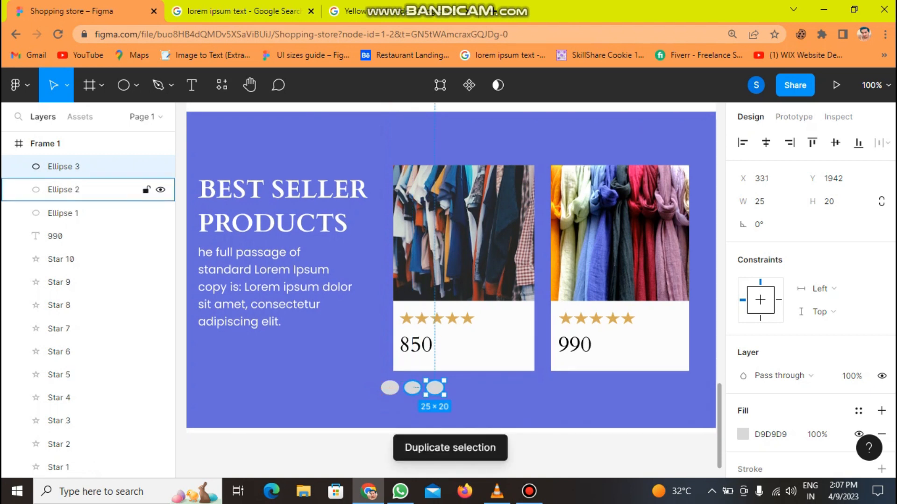
pyautogui.hotkey('ctrl', 'd')
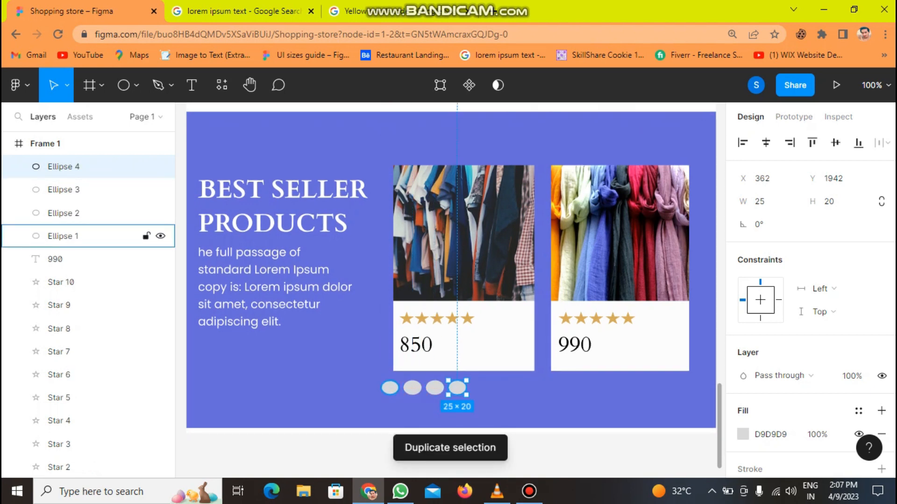
# Fill the second ellipse in the dot row with white FFFFFF and add a black 1 px inside stroke.
pyautogui.click(410, 388)
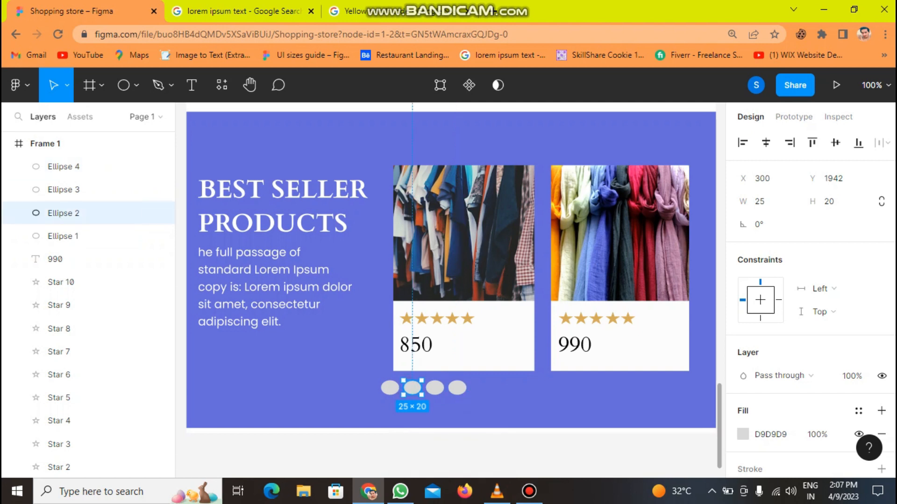
pyautogui.click(742, 434)
pyautogui.moveTo(672, 195); pyautogui.dragTo(552, 132)
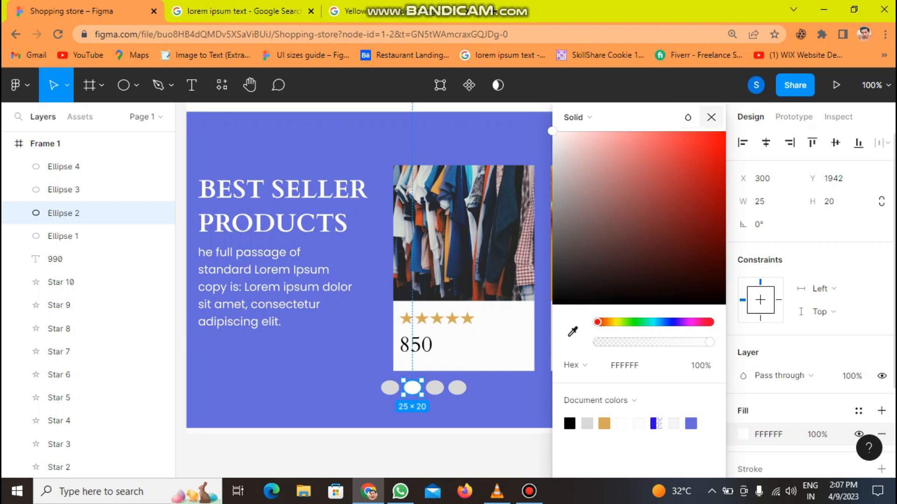
pyautogui.click(712, 117)
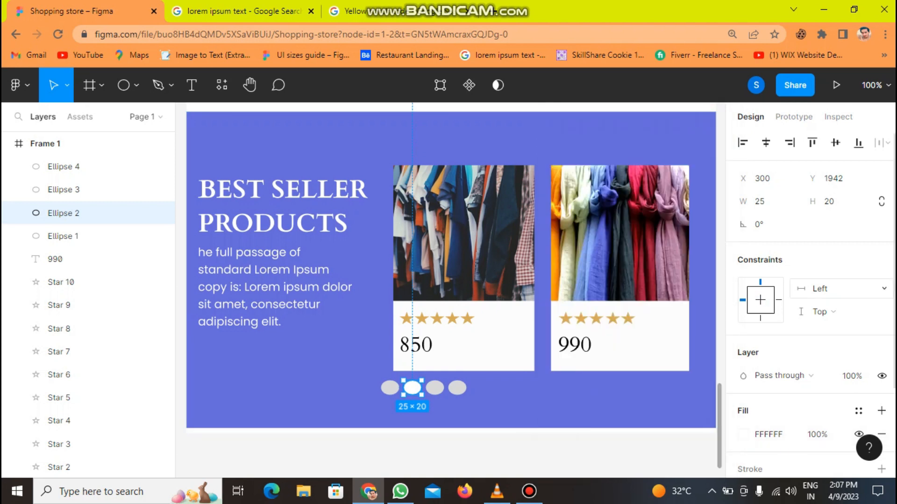
pyautogui.scroll(-3, 810, 290)
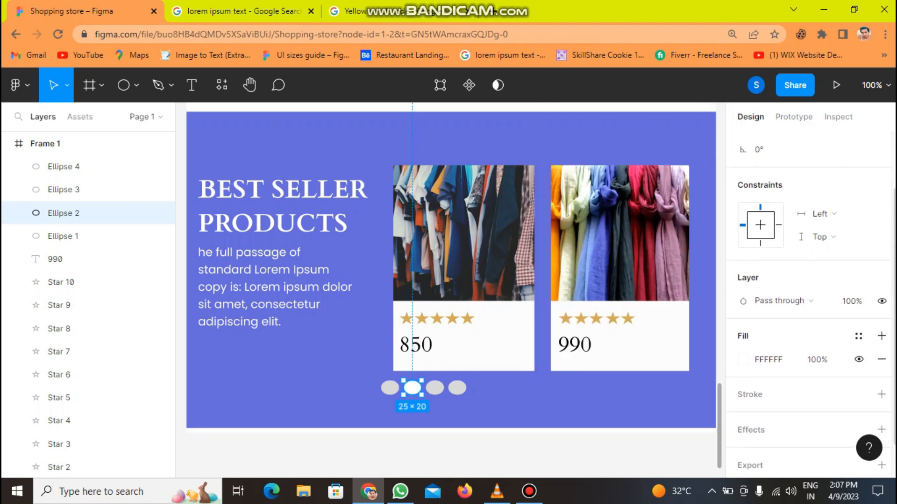
pyautogui.click(749, 394)
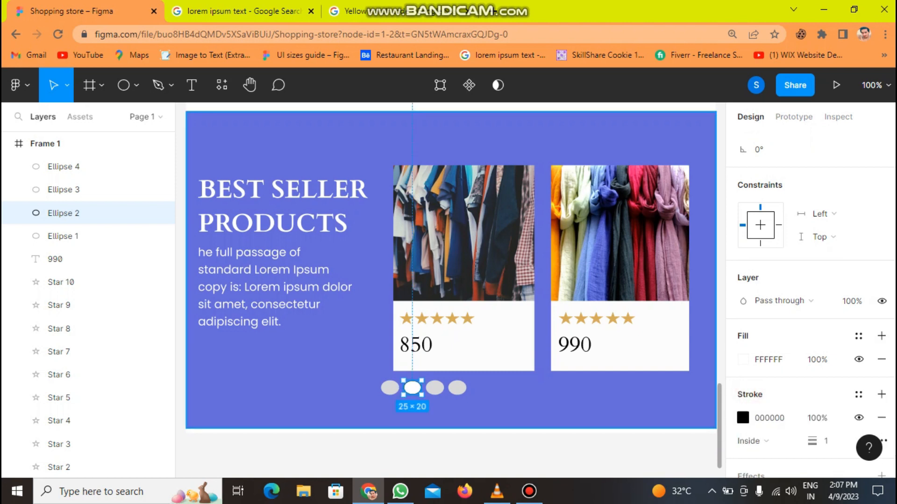
# Delete the third and fourth ellipses in the row below the first card.
pyautogui.click(435, 388)
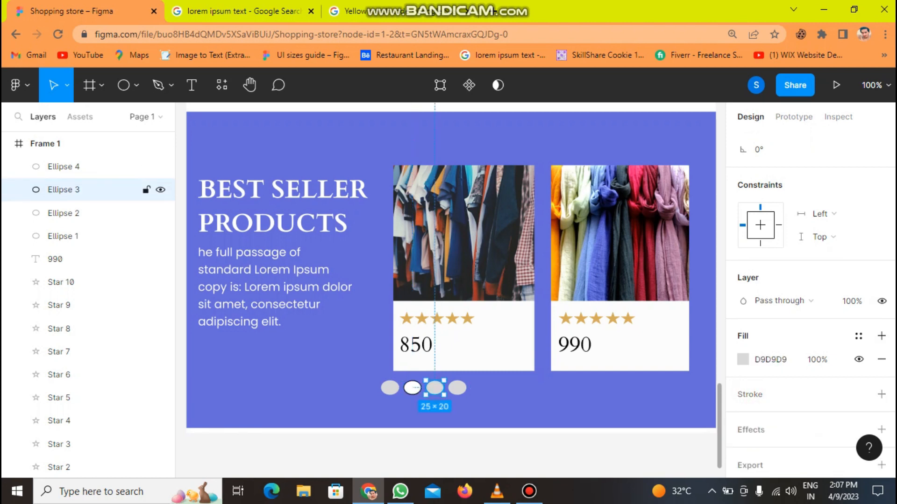
pyautogui.press('Delete')
pyautogui.click(457, 387)
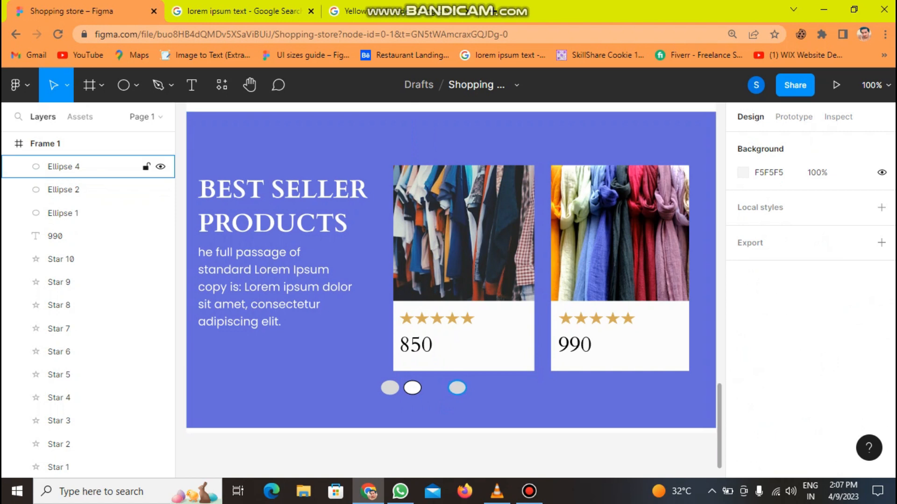
pyautogui.press('Delete')
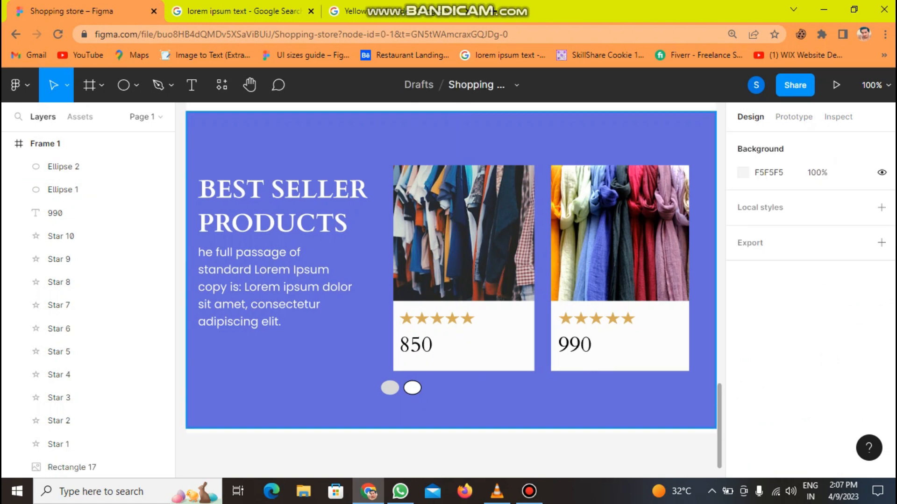
# Duplicate the white outlined ellipse twice, spacing the copies evenly to complete a row of four dots.
pyautogui.click(64, 166)
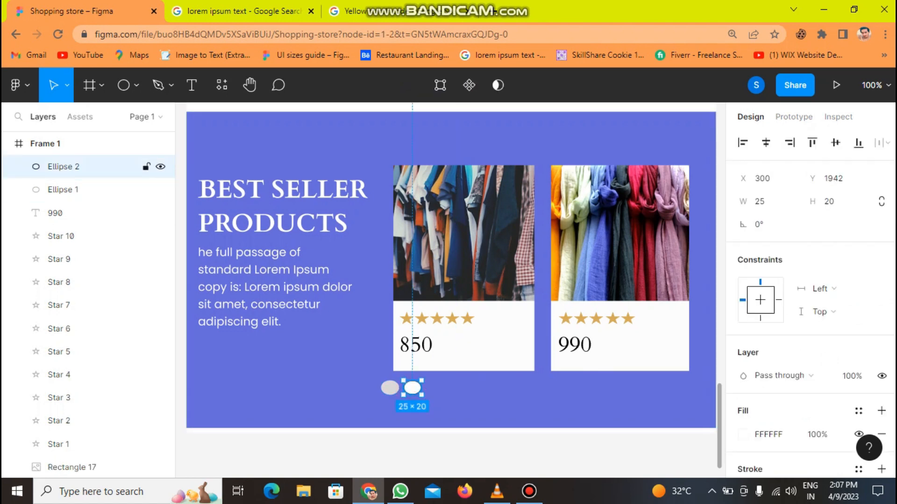
pyautogui.hotkey('ctrl', 'd')
pyautogui.moveTo(410, 388); pyautogui.dragTo(435, 388)
pyautogui.hotkey('ctrl', 'd')
pyautogui.click(330, 370)
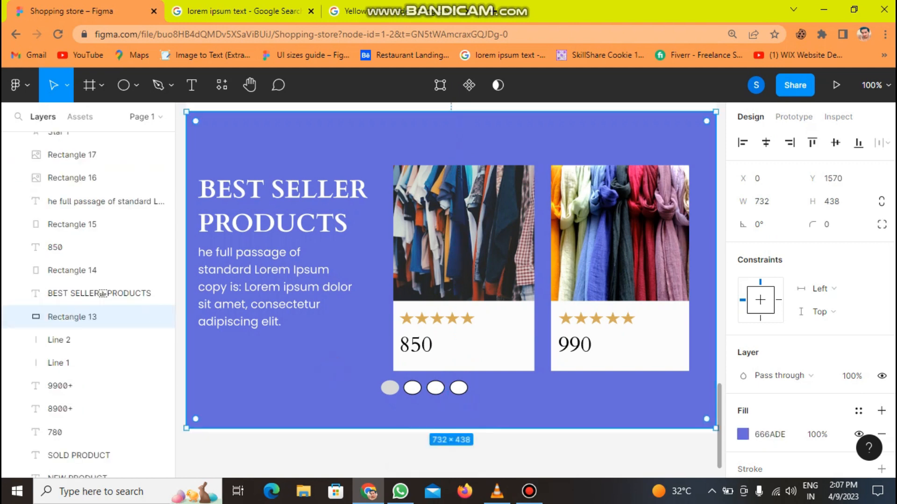
# Duplicate the BEST FASHION SINCE 2023 heading and place the copy below the purple best seller section.
pyautogui.scroll(-5, 451, 290)
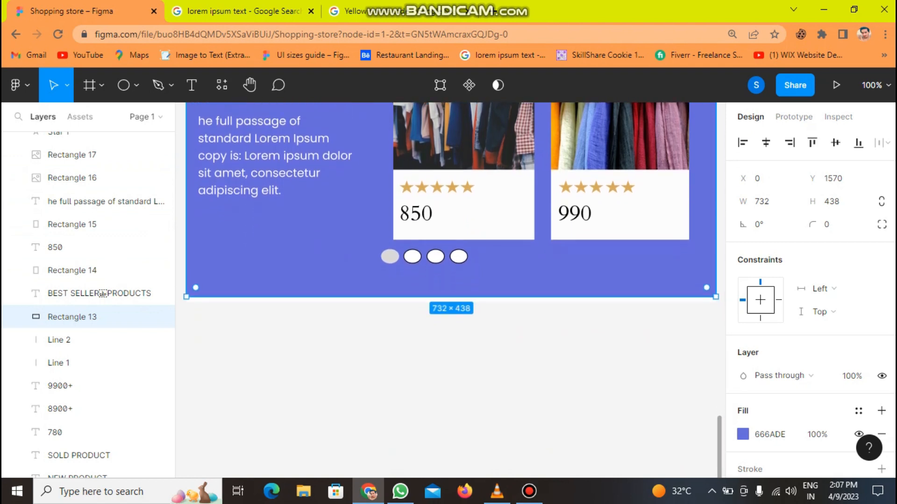
pyautogui.scroll(-2, 450, 193)
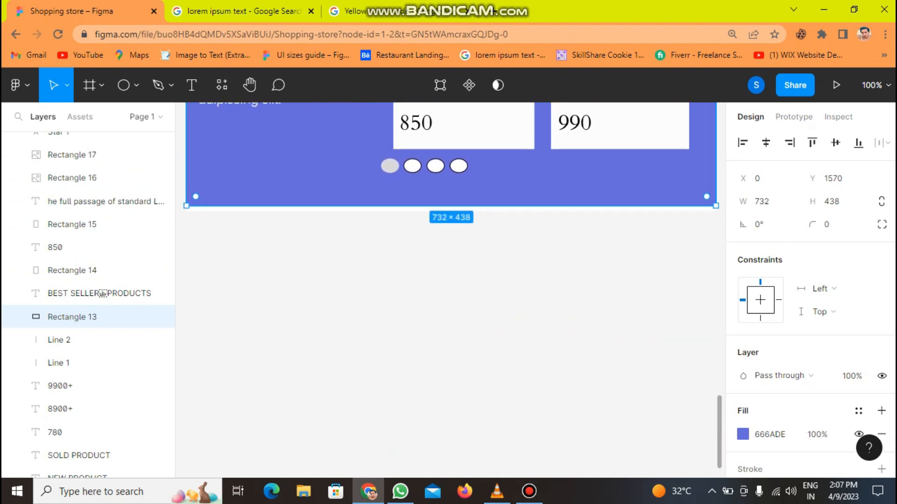
pyautogui.moveTo(717, 437); pyautogui.dragTo(717, 322)
pyautogui.click(564, 225)
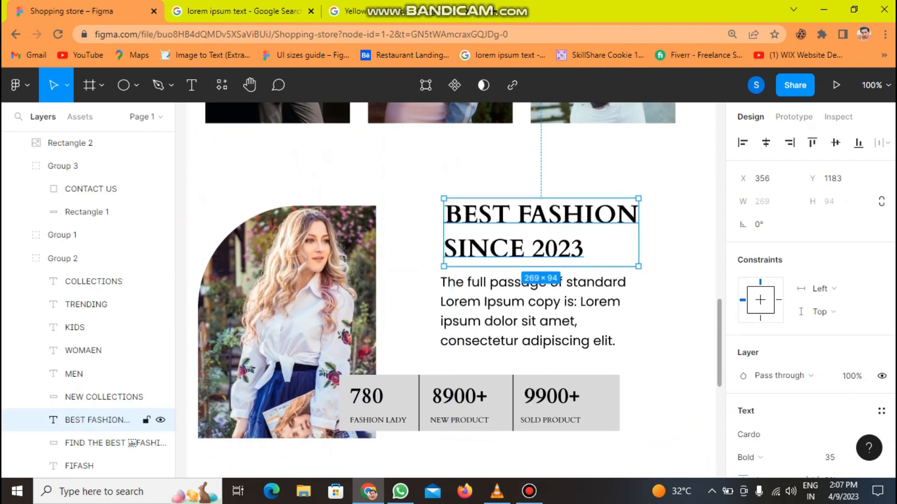
pyautogui.hotkey('ctrl', 'd')
pyautogui.moveTo(565, 222); pyautogui.dragTo(528, 419)
pyautogui.moveTo(528, 453); pyautogui.dragTo(489, 298)
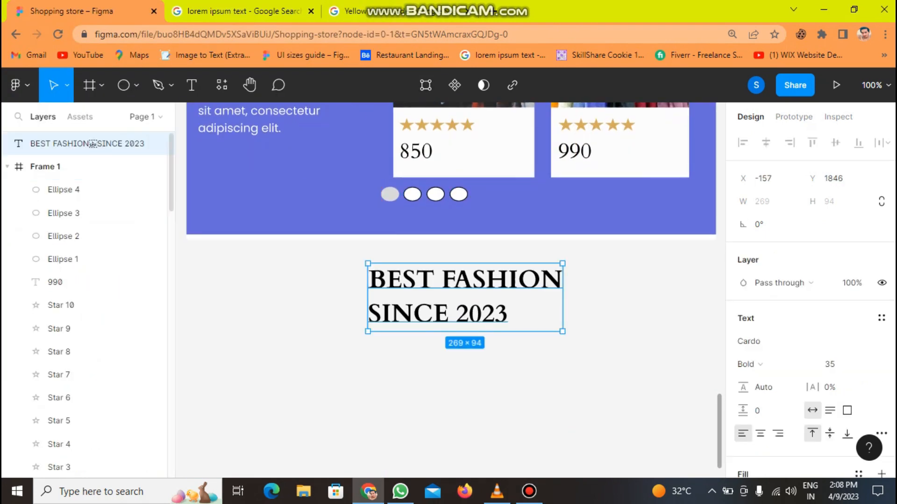
# Extend Frame 1 downward to a height of about 2474 so it reaches well below the copied heading.
pyautogui.click(112, 167)
pyautogui.click(234, 299)
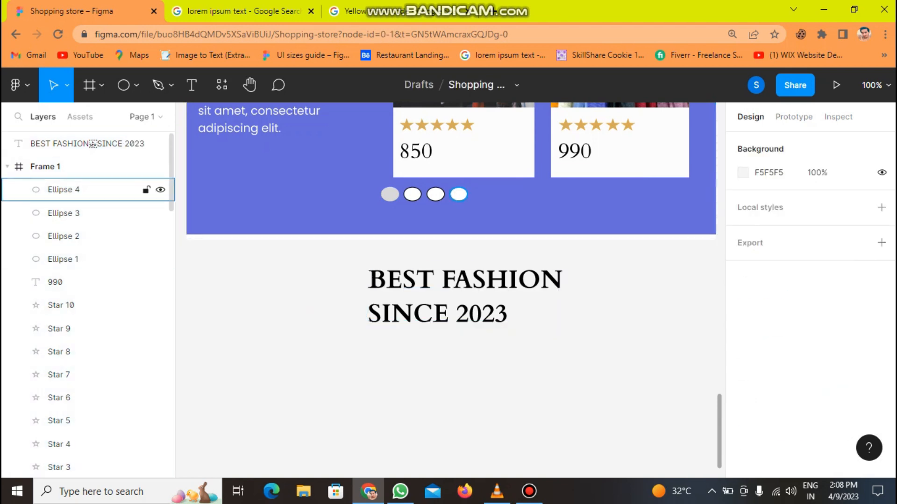
pyautogui.click(94, 166)
pyautogui.moveTo(340, 240); pyautogui.dragTo(341, 475)
# Change the copied heading to OUR NEW PRODUCT and centre it in the space below the purple section.
pyautogui.moveTo(425, 200); pyautogui.dragTo(434, 191)
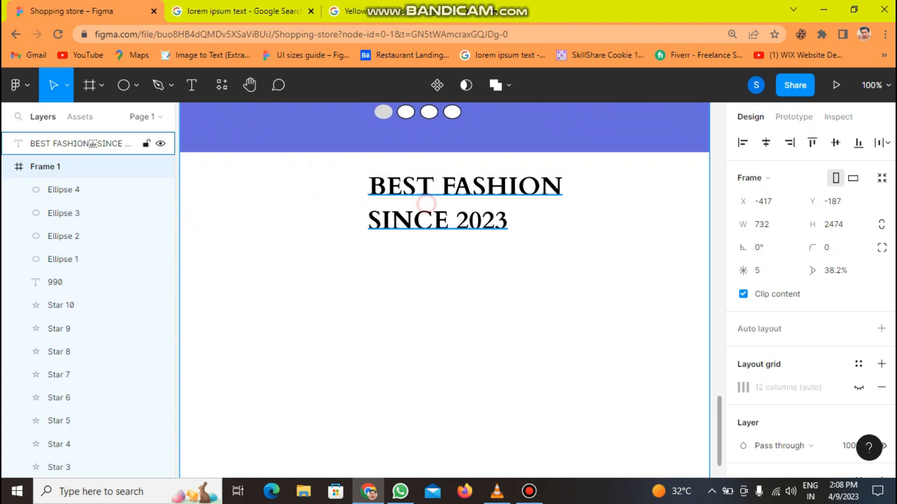
pyautogui.doubleClick(426, 203)
pyautogui.press('BackSpace')
pyautogui.write('OUR N')
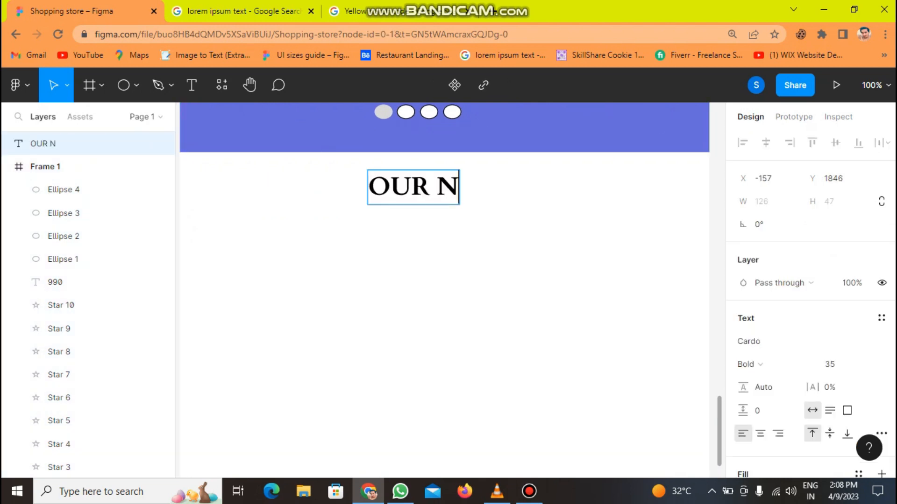
pyautogui.write('EW PRODUCT')
pyautogui.click(468, 231)
pyautogui.moveTo(492, 181); pyautogui.dragTo(418, 230)
pyautogui.click(411, 277)
# Add a text layer below the OUR NEW PRODUCT heading and paste in the Lorem Ipsum passage copied from the Google search page.
pyautogui.click(243, 11)
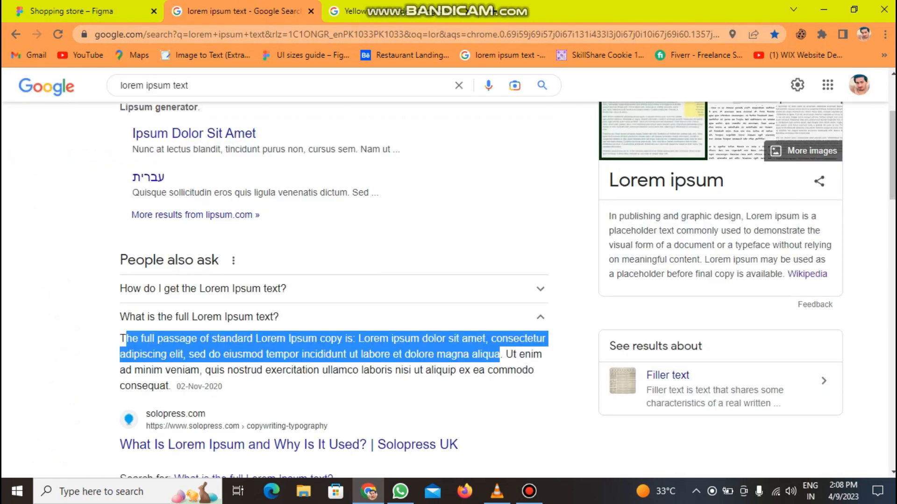
pyautogui.click(84, 11)
pyautogui.click(192, 85)
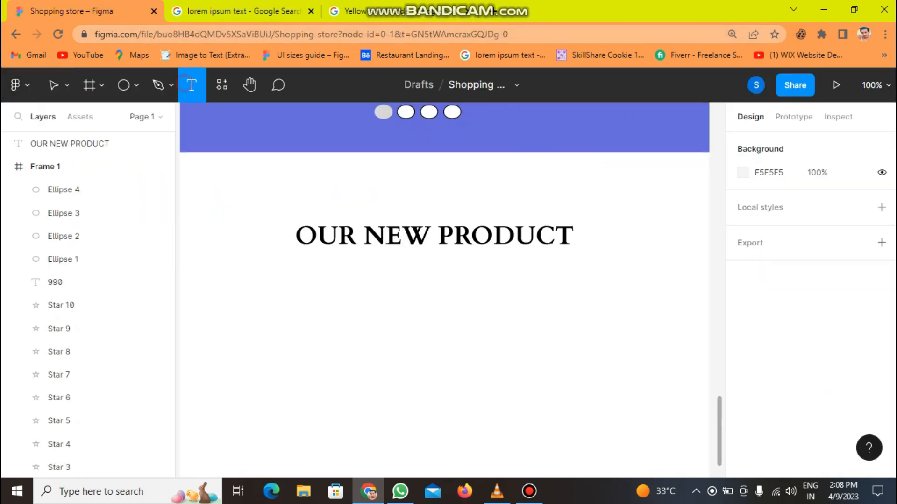
pyautogui.click(240, 288)
pyautogui.click(243, 11)
pyautogui.moveTo(120, 317); pyautogui.dragTo(295, 355)
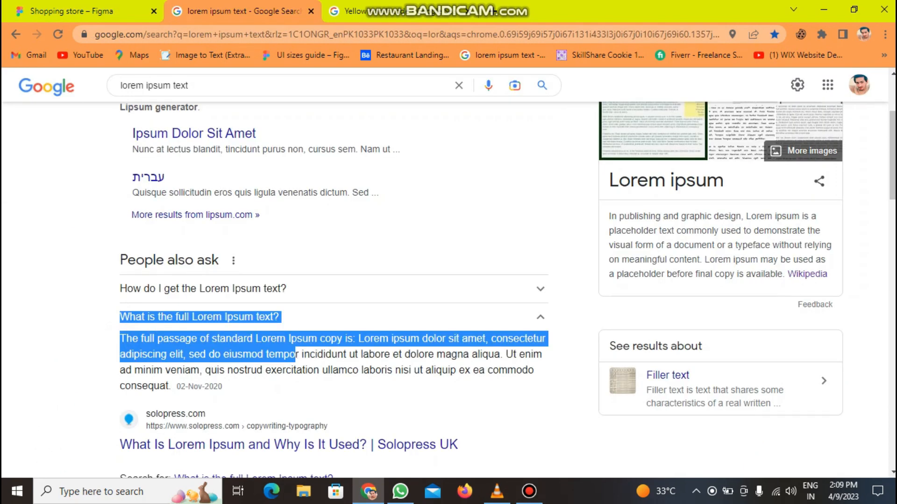
pyautogui.hotkey('ctrl', 'c')
pyautogui.click(84, 12)
pyautogui.hotkey('ctrl', 'v')
# Set the font size of the pasted Lorem Ipsum text to 18.
pyautogui.hotkey('ctrl', 'a')
pyautogui.click(766, 456)
pyautogui.click(769, 411)
pyautogui.click(831, 458)
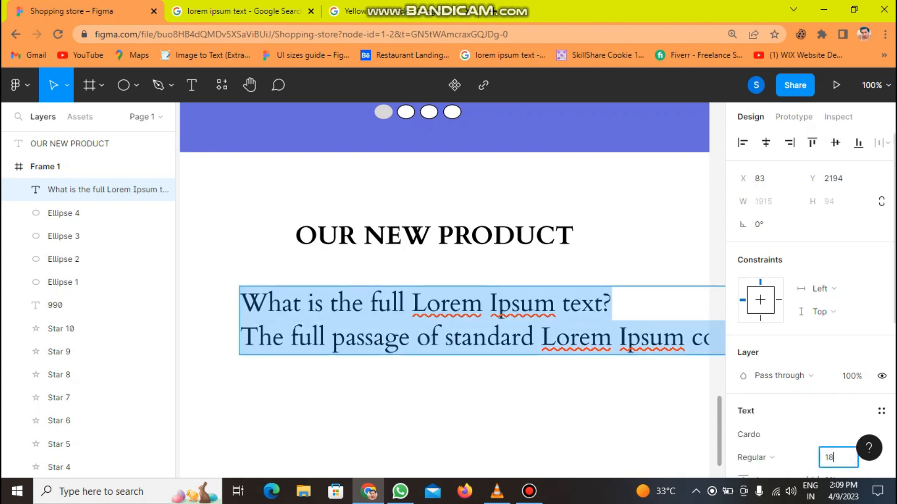
pyautogui.write('18')
pyautogui.press('Return')
pyautogui.press('Escape')
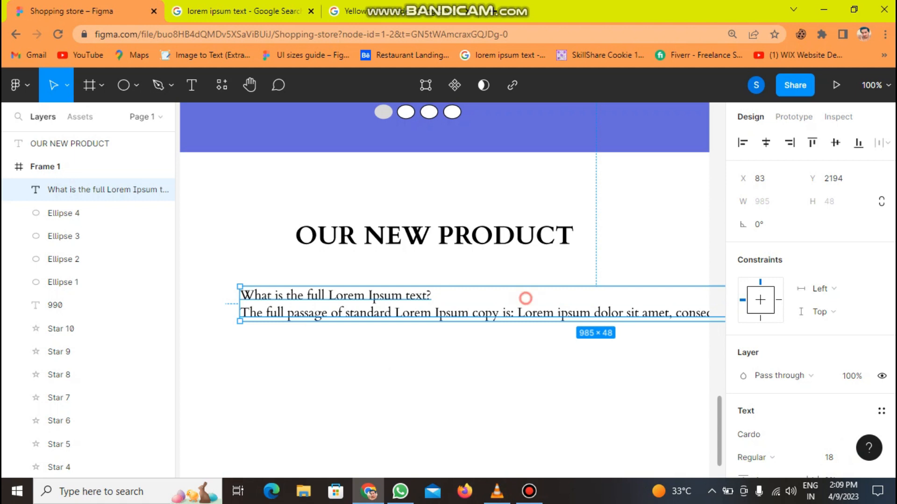
# Change the font of the pasted Lorem Ipsum text to Poppins.
pyautogui.doubleClick(526, 298)
pyautogui.click(757, 434)
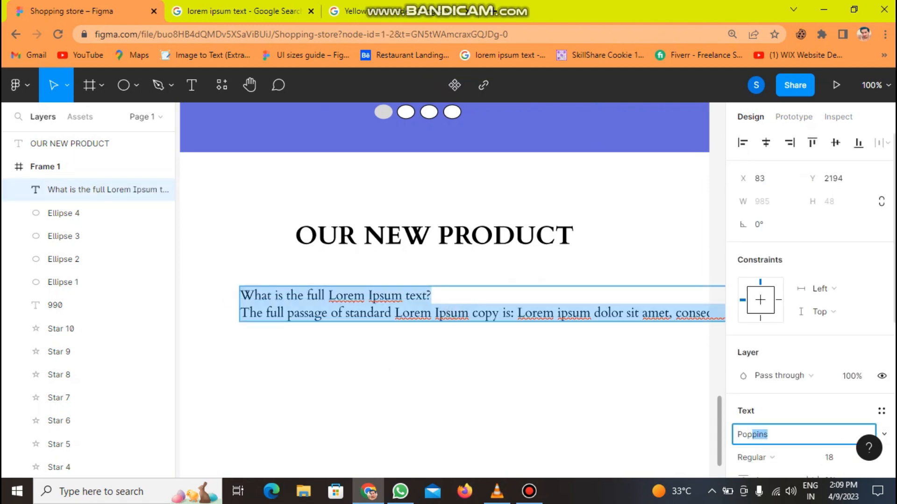
pyautogui.write('Pop')
pyautogui.press('Return')
pyautogui.press('Escape')
# Delete the first line, "What is the full Lorem Ipsum text?", from the pasted text.
pyautogui.doubleClick(460, 296)
pyautogui.click(460, 296)
pyautogui.press('BackSpace')
pyautogui.press('BackSpace')
pyautogui.press('BackSpace')
pyautogui.press('BackSpace')
pyautogui.press('BackSpace')
pyautogui.press('BackSpace')
pyautogui.press('BackSpace')
pyautogui.press('BackSpace')
pyautogui.press('BackSpace')
pyautogui.press('BackSpace')
pyautogui.press('BackSpace')
pyautogui.press('BackSpace')
pyautogui.press('BackSpace')
pyautogui.press('BackSpace')
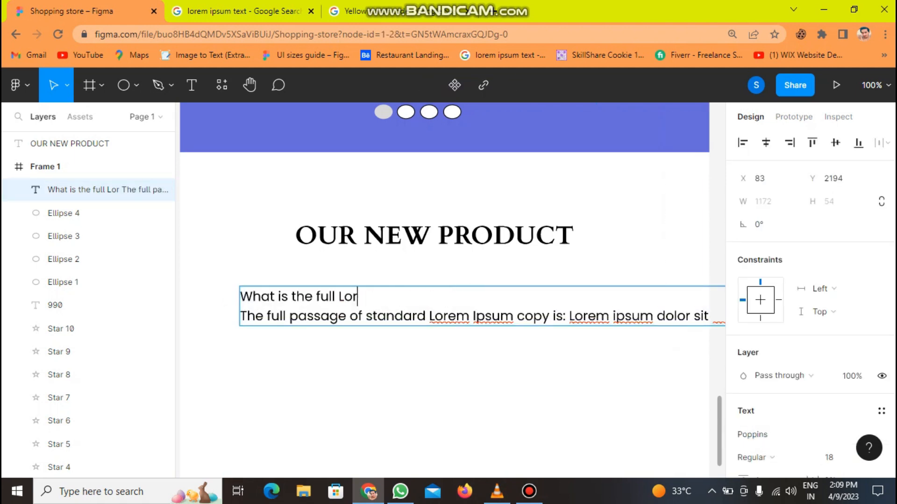
pyautogui.press('BackSpace')
pyautogui.press('BackSpace')
pyautogui.press('BackSpace')
pyautogui.press('BackSpace')
pyautogui.press('BackSpace')
pyautogui.press('BackSpace')
pyautogui.press('BackSpace')
pyautogui.press('BackSpace')
pyautogui.press('BackSpace')
pyautogui.press('BackSpace')
pyautogui.press('BackSpace')
pyautogui.press('BackSpace')
pyautogui.press('BackSpace')
pyautogui.press('BackSpace')
pyautogui.press('BackSpace')
pyautogui.press('BackSpace')
pyautogui.press('BackSpace')
pyautogui.press('BackSpace')
pyautogui.press('BackSpace')
pyautogui.press('BackSpace')
pyautogui.press('Escape')
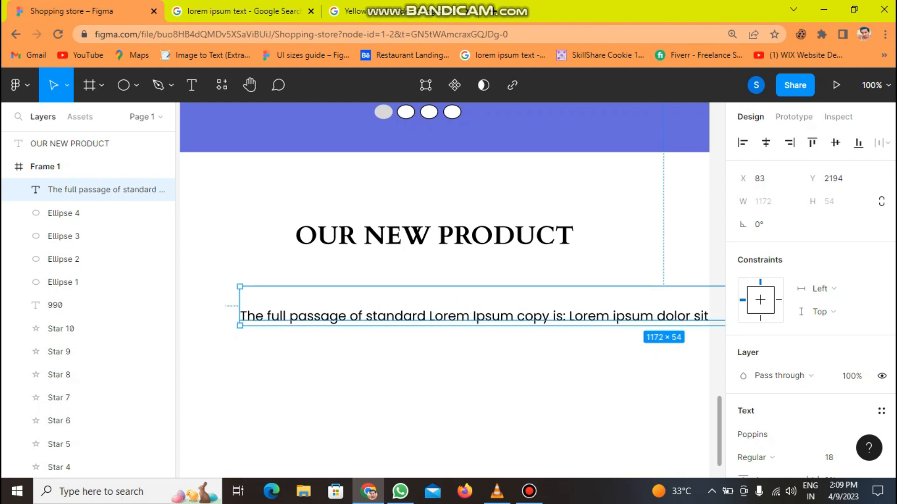
# Narrow the Lorem Ipsum text box to about 569 wide and move it directly under the OUR NEW PRODUCT heading.
pyautogui.moveTo(239, 304); pyautogui.dragTo(467, 306)
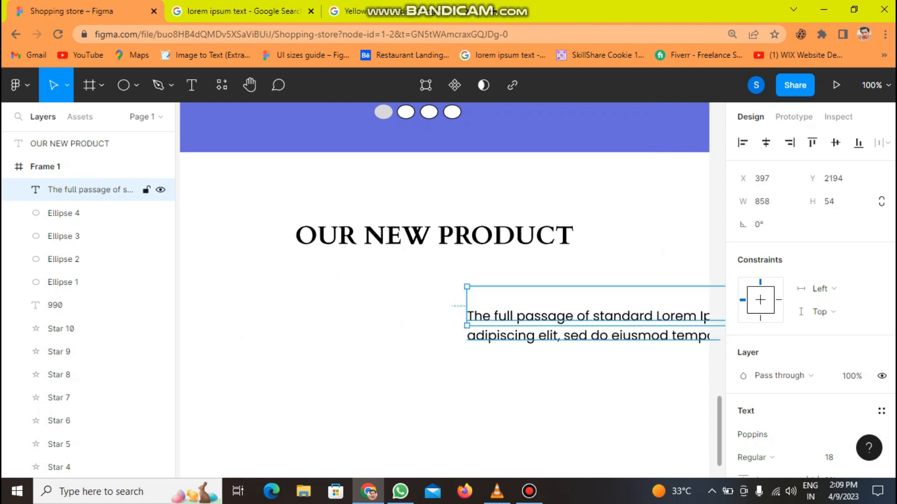
pyautogui.moveTo(556, 312); pyautogui.dragTo(357, 296)
pyautogui.moveTo(268, 290); pyautogui.dragTo(478, 290)
pyautogui.moveTo(537, 300); pyautogui.dragTo(333, 286)
# Centre-align the Lorem Ipsum paragraph, heighten its box to about 113, and centre it under the heading.
pyautogui.doubleClick(333, 286)
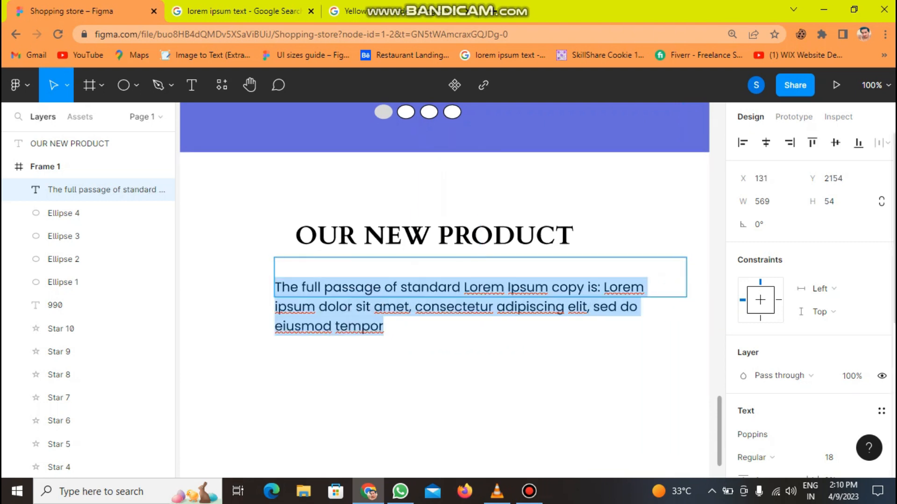
pyautogui.scroll(-3, 803, 397)
pyautogui.click(760, 372)
pyautogui.press('Escape')
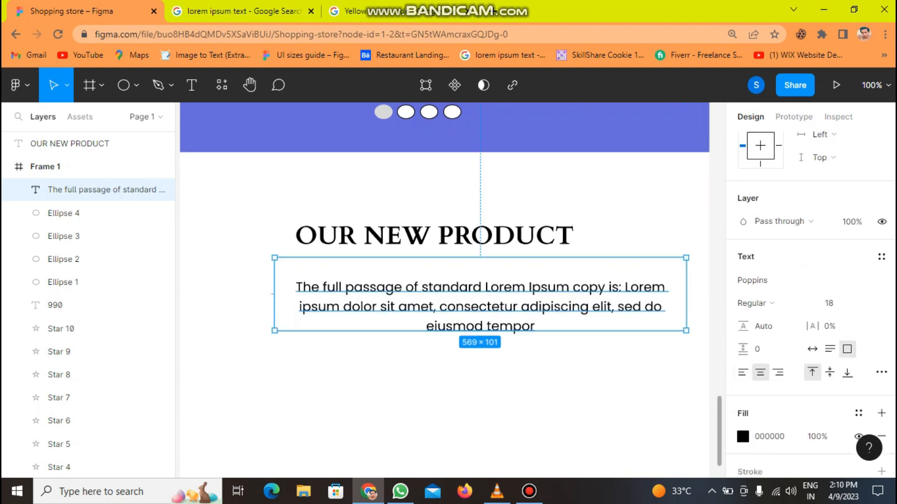
pyautogui.moveTo(480, 299); pyautogui.dragTo(444, 294)
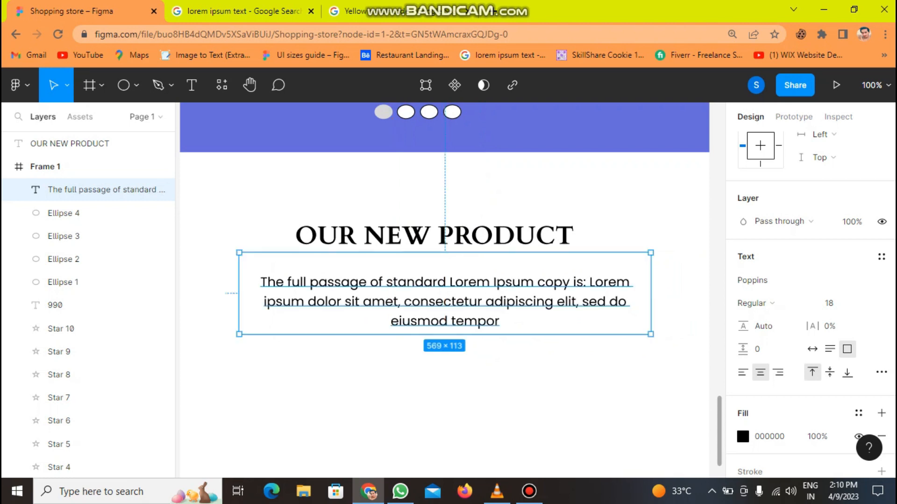
pyautogui.click(518, 387)
# Draw a rectangle about 190 × 111 below the paragraph, near the frame's left edge.
pyautogui.click(136, 85)
pyautogui.click(94, 120)
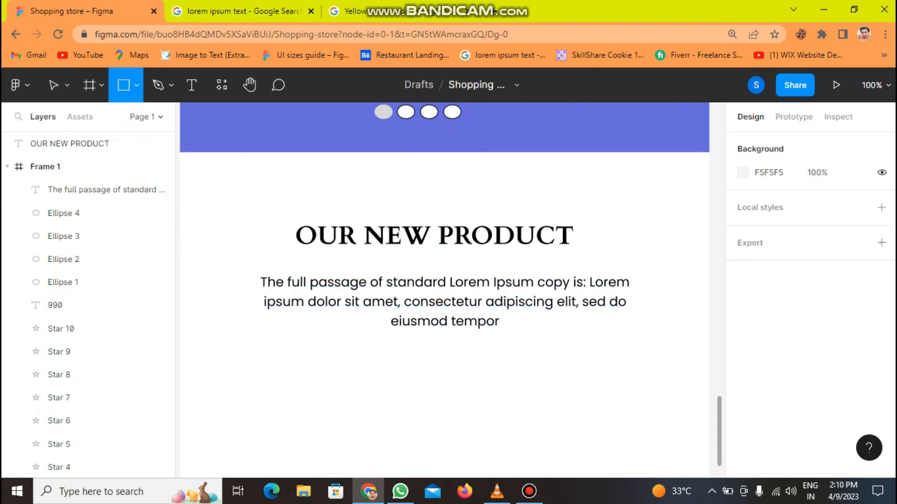
pyautogui.moveTo(211, 354); pyautogui.dragTo(347, 433)
# Extend Frame 1 downward to a height of about 2603.
pyautogui.scroll(-2, 444, 290)
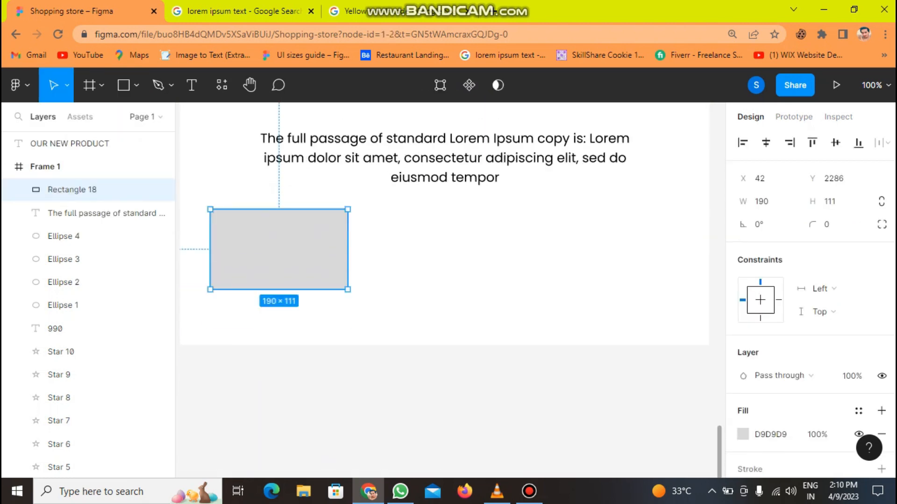
pyautogui.click(45, 166)
pyautogui.moveTo(308, 402); pyautogui.dragTo(309, 438)
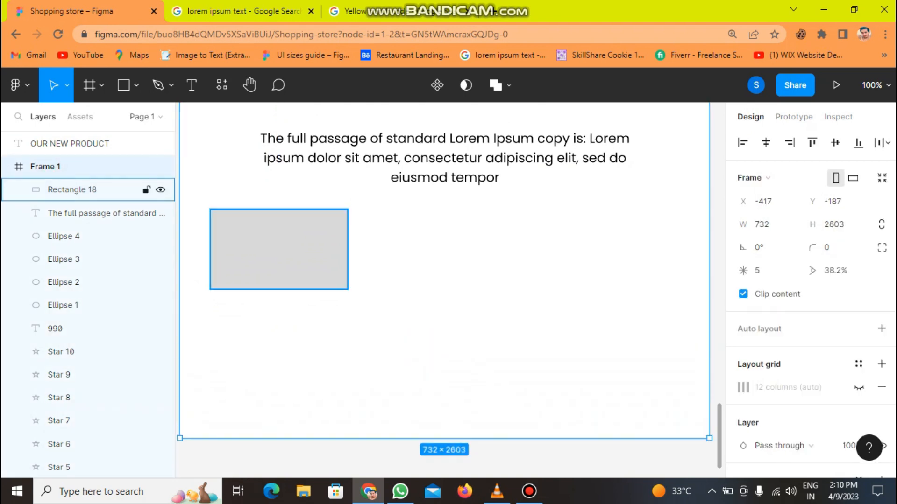
# Enlarge the grey rectangle to about 196 × 241 and duplicate it twice to form a row of three cards.
pyautogui.click(289, 266)
pyautogui.moveTo(285, 289); pyautogui.dragTo(285, 377)
pyautogui.moveTo(281, 306); pyautogui.dragTo(451, 336)
pyautogui.hotkey('ctrl', 'd')
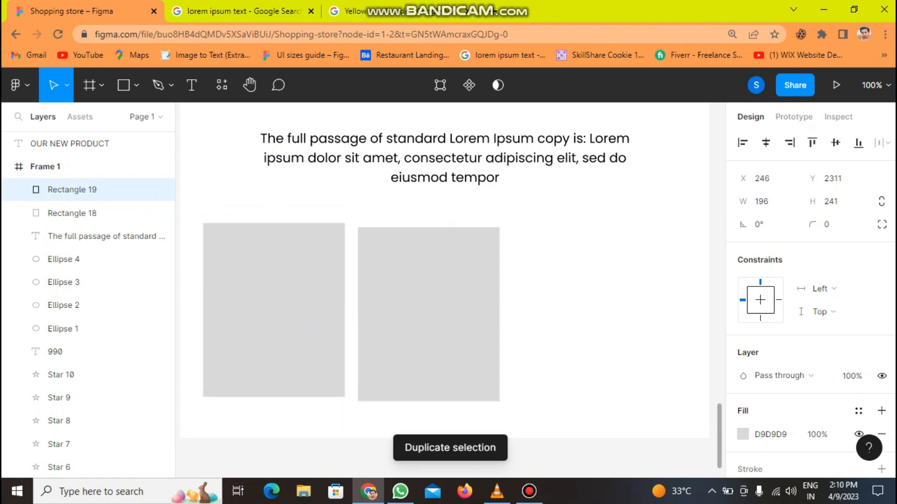
pyautogui.hotkey('ctrl', 'd')
# Extend Frame 1 further down to leave space below the three cards, and select the first card.
pyautogui.scroll(-2, 451, 337)
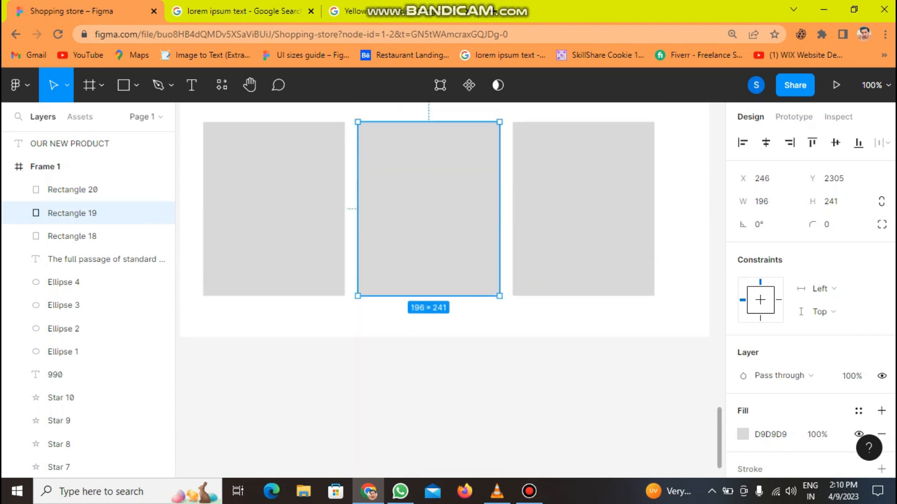
pyautogui.click(45, 167)
pyautogui.moveTo(366, 338); pyautogui.dragTo(366, 416)
pyautogui.click(292, 240)
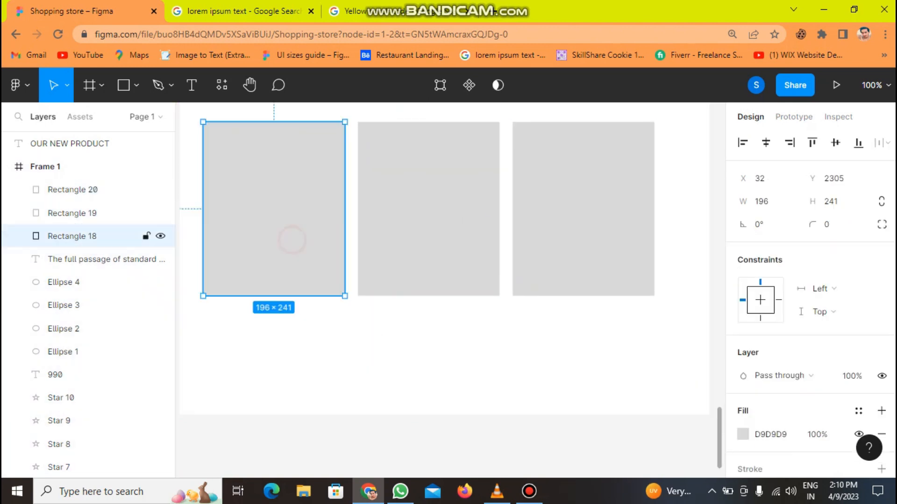
# Fill the first card with the floral-dress photo found by searching "DRESSES" in the Unsplash plugin.
pyautogui.rightClick(288, 241)
pyautogui.moveTo(322, 368)
pyautogui.click(500, 272)
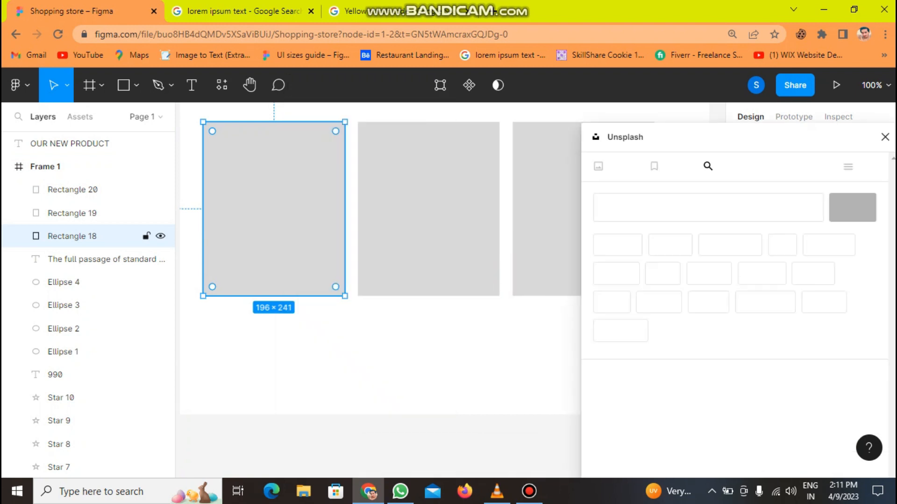
pyautogui.write('DRESSE')
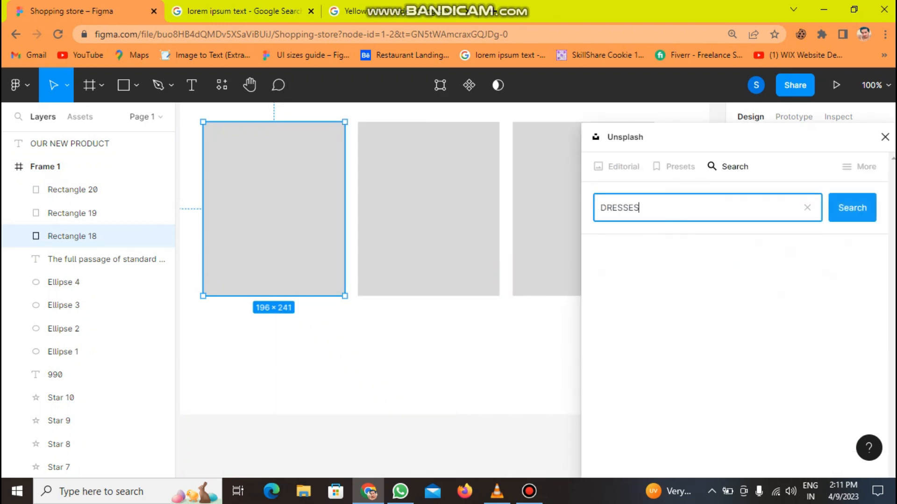
pyautogui.write('S')
pyautogui.press('Return')
pyautogui.scroll(-3, 734, 315)
pyautogui.moveTo(893, 190); pyautogui.dragTo(892, 198)
pyautogui.click(674, 292)
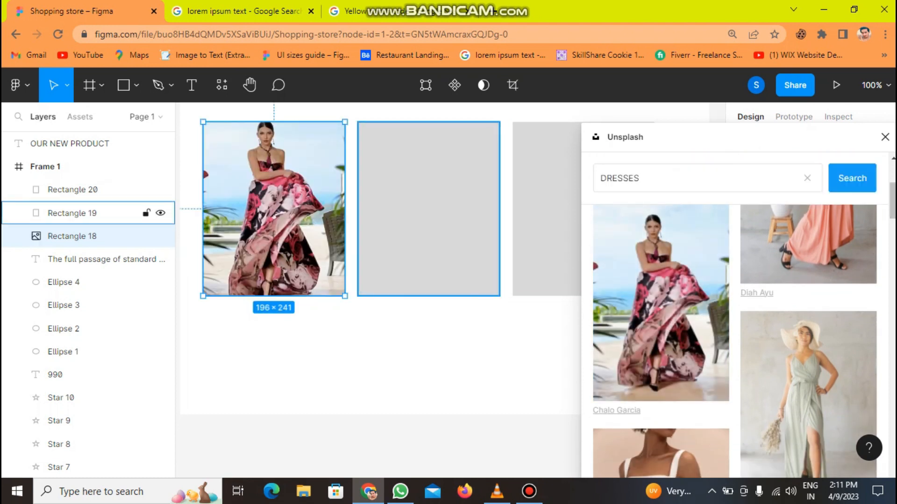
# Fill the second card with the Unsplash photo of a woman in a blue off-shoulder dress.
pyautogui.click(72, 213)
pyautogui.click(823, 268)
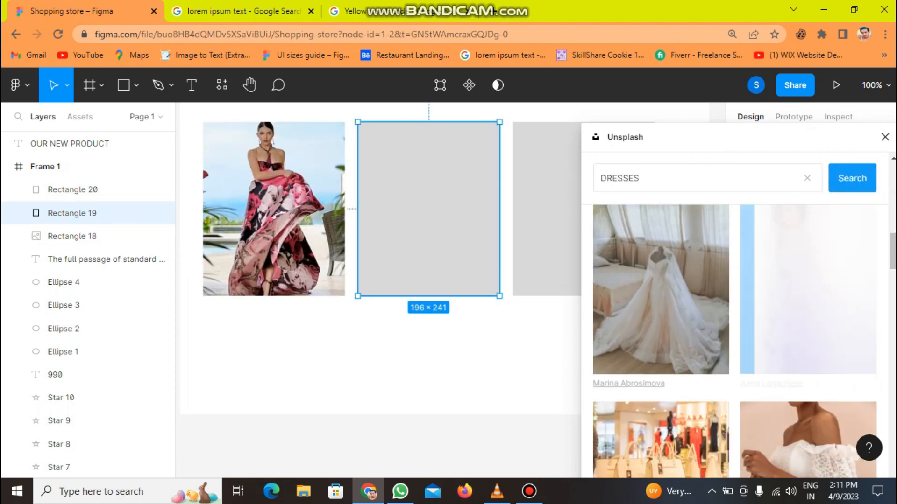
pyautogui.moveTo(892, 283); pyautogui.dragTo(892, 298)
pyautogui.click(808, 295)
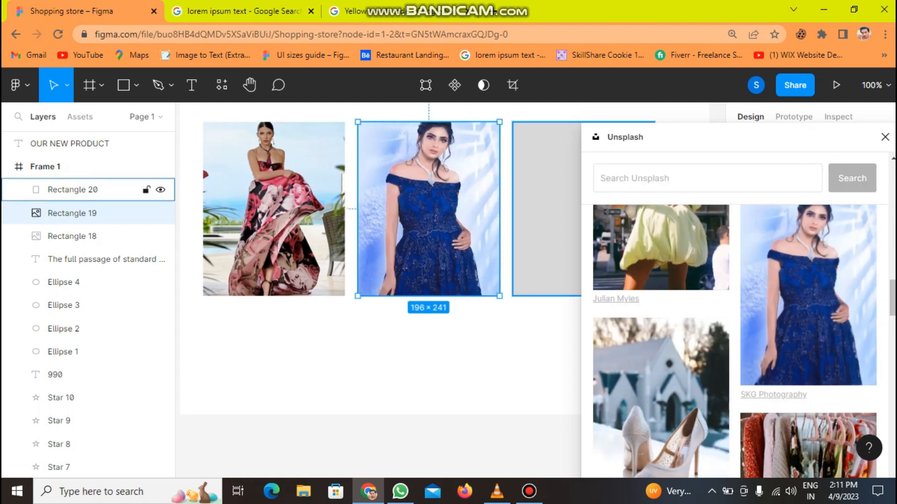
# Fill the third card with the Unsplash photo of a woman in a lilac gown and close the plugin.
pyautogui.click(72, 190)
pyautogui.moveTo(892, 298); pyautogui.dragTo(893, 239)
pyautogui.click(812, 327)
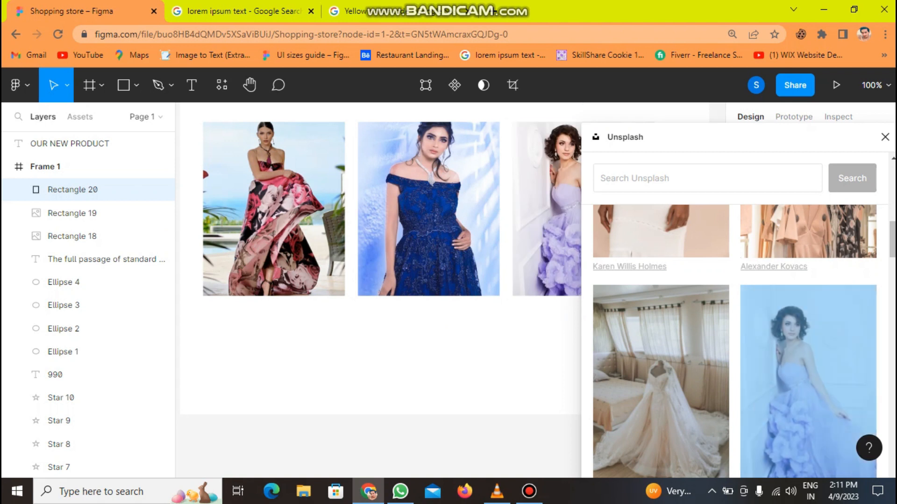
pyautogui.click(884, 137)
pyautogui.click(682, 177)
# Group the three dress cards and duplicate the group, offsetting the copy downward.
pyautogui.moveTo(185, 110); pyautogui.dragTo(655, 301)
pyautogui.hotkey('ctrl', 'g')
pyautogui.hotkey('ctrl', 'd')
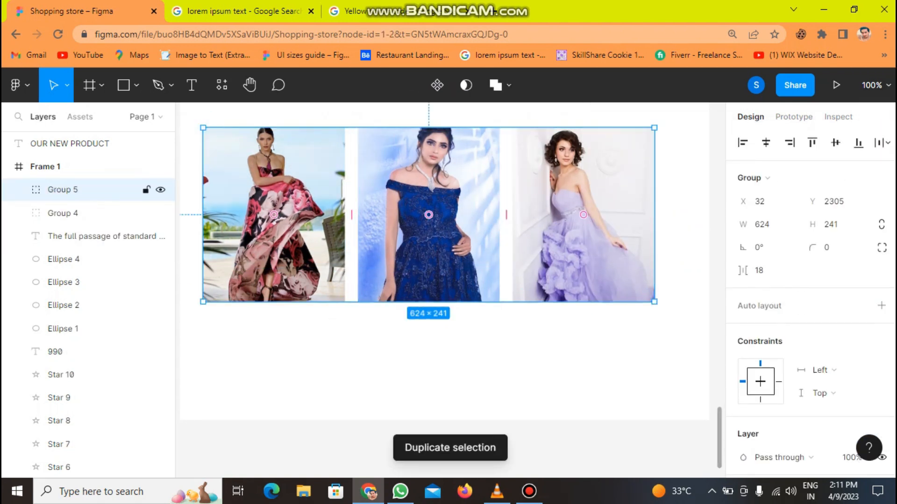
pyautogui.moveTo(402, 243); pyautogui.dragTo(402, 330)
# Extend Frame 1 to a height of about 3065 and move the duplicated card row down to about X 54, Y 2518.
pyautogui.click(52, 166)
pyautogui.moveTo(491, 421); pyautogui.dragTo(490, 488)
pyautogui.moveTo(481, 154); pyautogui.dragTo(492, 381)
pyautogui.click(476, 315)
pyautogui.scroll(2, 477, 282)
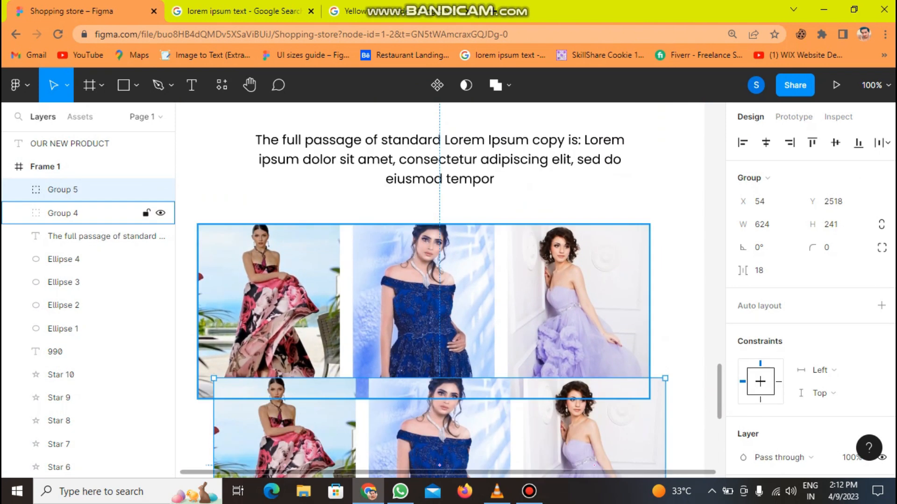
# Move the original dress row up under the paragraph, aligned with the copy, and set the copy lower at about X 54, Y 2533.
pyautogui.click(448, 263)
pyautogui.moveTo(447, 263); pyautogui.dragTo(464, 230)
pyautogui.click(463, 413)
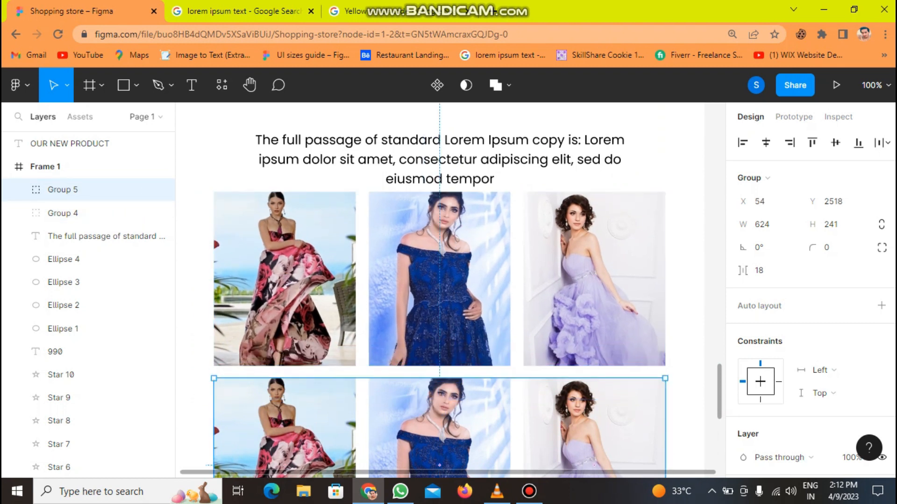
pyautogui.scroll(-3, 439, 310)
pyautogui.moveTo(439, 309); pyautogui.dragTo(442, 322)
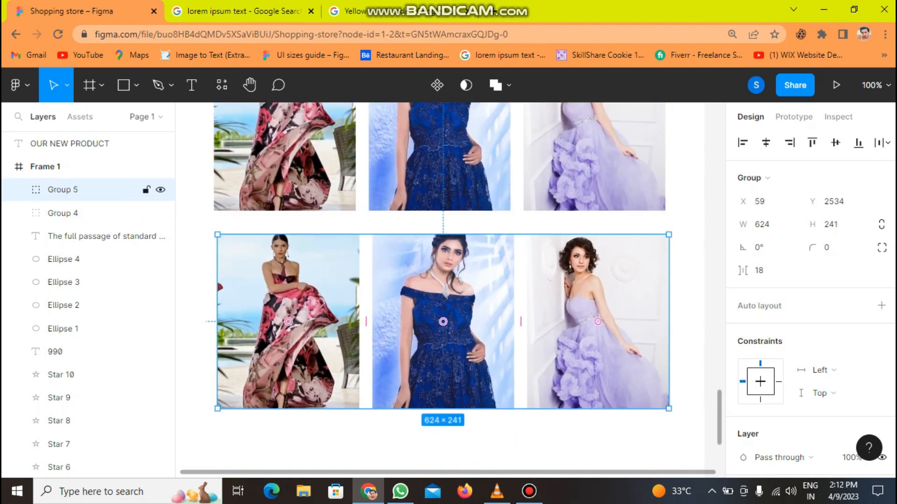
pyautogui.moveTo(303, 288); pyautogui.dragTo(300, 287)
# Replace the first second-row image with the multicoloured sneakers on a white block, found by searching "SHOES" in Unsplash.
pyautogui.doubleClick(300, 287)
pyautogui.rightClick(300, 286)
pyautogui.moveTo(337, 368)
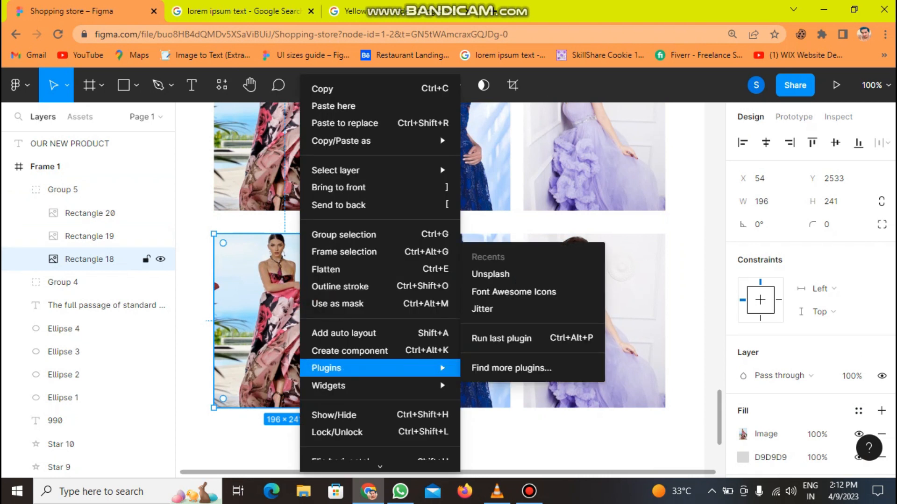
pyautogui.click(490, 274)
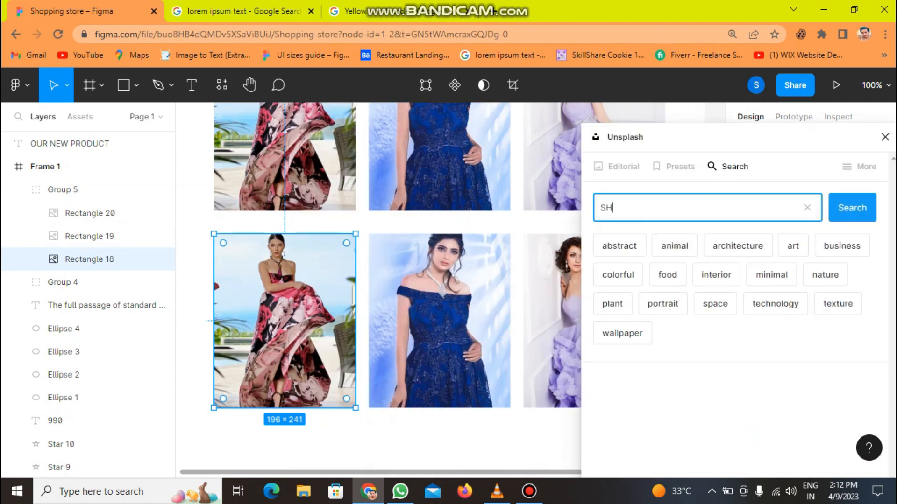
pyautogui.press('Return')
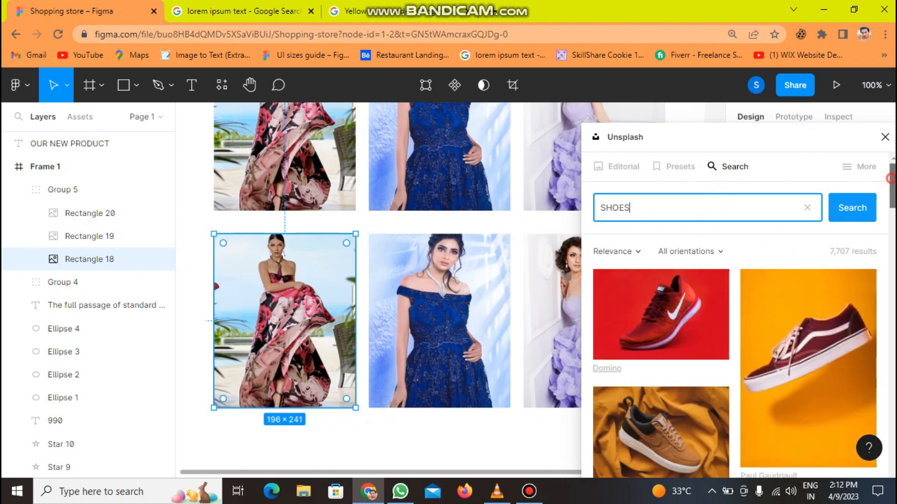
pyautogui.moveTo(891, 178); pyautogui.dragTo(891, 213)
pyautogui.click(663, 322)
# Replace the second-row middle image with the Unsplash photo of white and beige sneakers on an orange background.
pyautogui.click(458, 317)
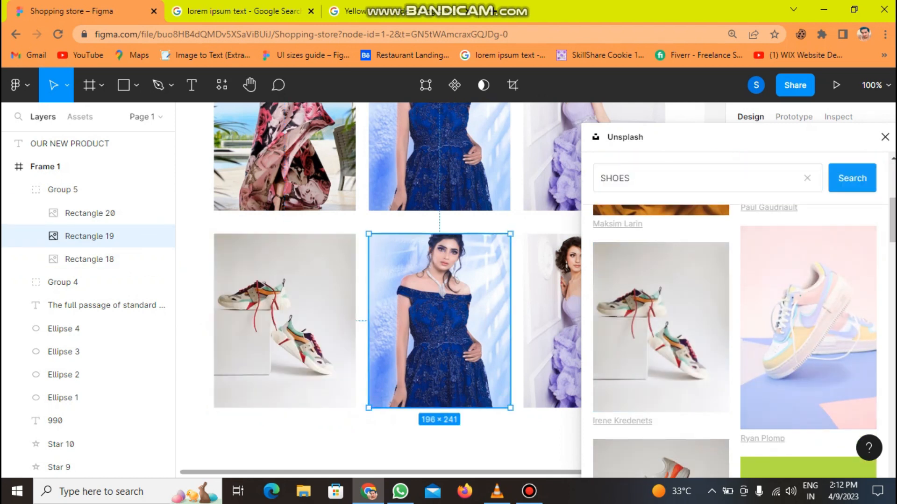
pyautogui.scroll(-7, 661, 327)
pyautogui.click(661, 328)
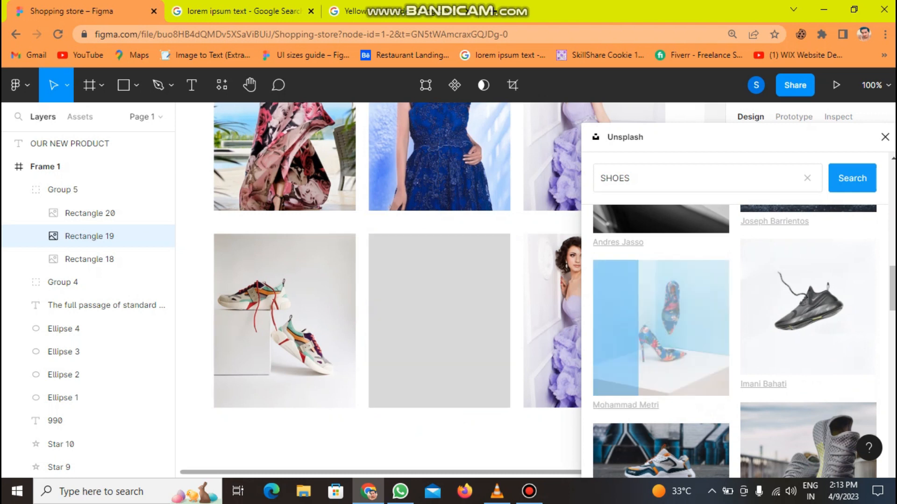
pyautogui.scroll(-6, 734, 341)
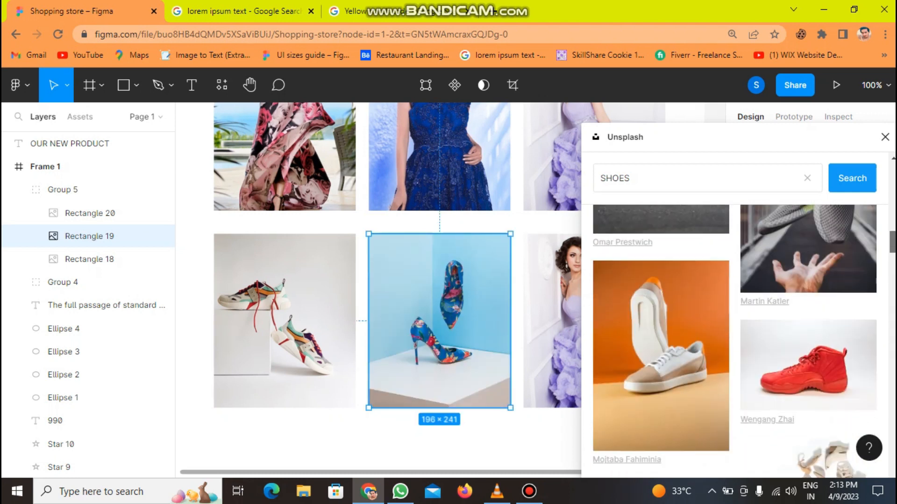
pyautogui.click(661, 327)
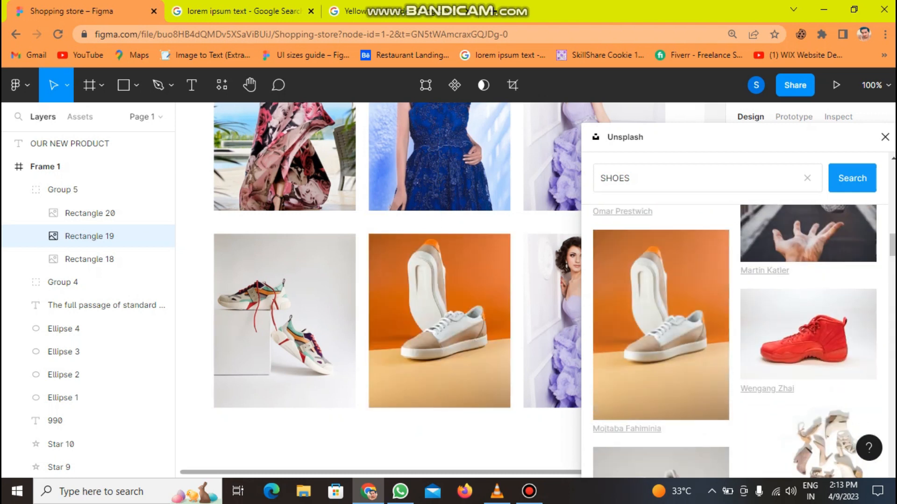
# Replace the second row's last image with the Unsplash photo of silver heels before a church, and close the plugin.
pyautogui.click(553, 303)
pyautogui.scroll(-2, 735, 341)
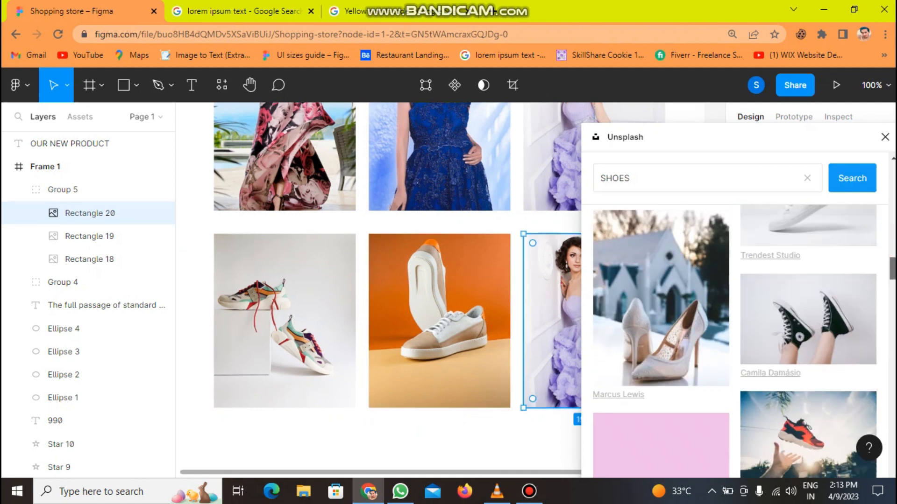
pyautogui.click(661, 290)
pyautogui.click(885, 137)
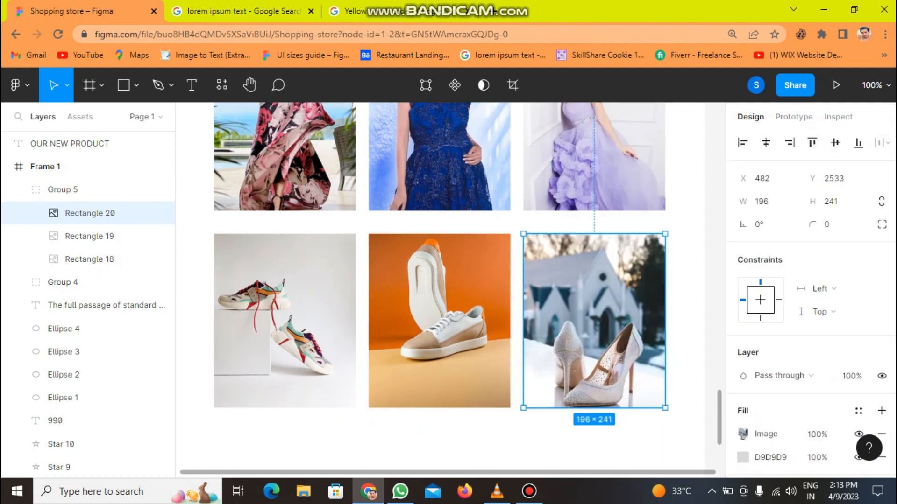
# Extend Frame 1 downward to a height of about 3314 to make room for a third card row.
pyautogui.moveTo(718, 403); pyautogui.dragTo(718, 426)
pyautogui.click(42, 166)
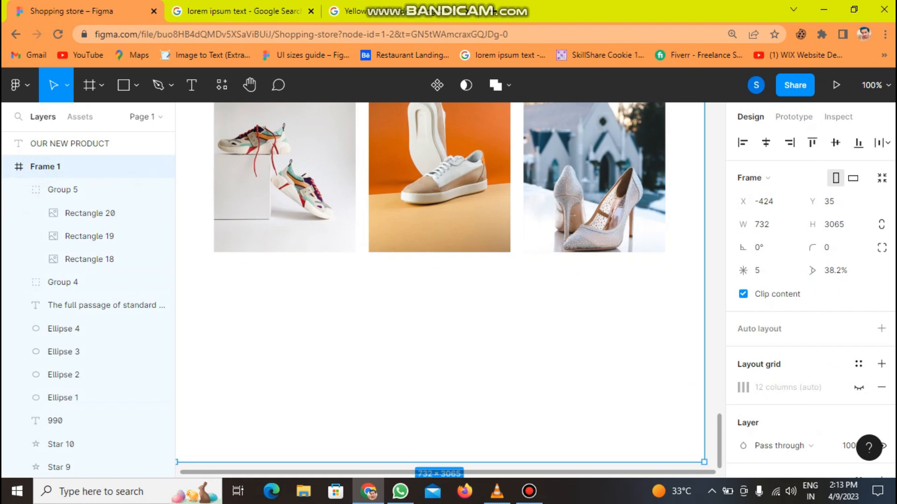
pyautogui.moveTo(400, 468); pyautogui.dragTo(400, 489)
pyautogui.scroll(6, 594, 327)
pyautogui.scroll(-1, 594, 327)
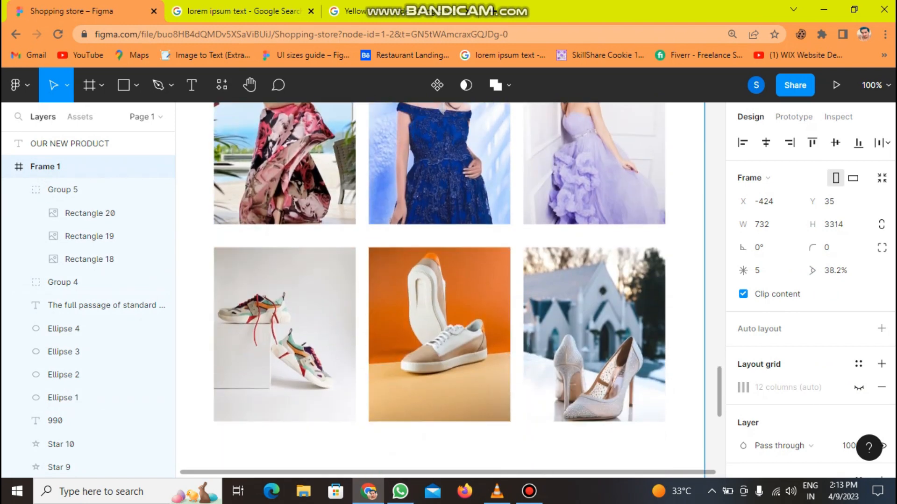
# Duplicate the shoe card row and place the copy beneath it at about X 54, Y 2819.
pyautogui.click(593, 327)
pyautogui.hotkey('ctrl', 'd')
pyautogui.moveTo(594, 334); pyautogui.dragTo(594, 390)
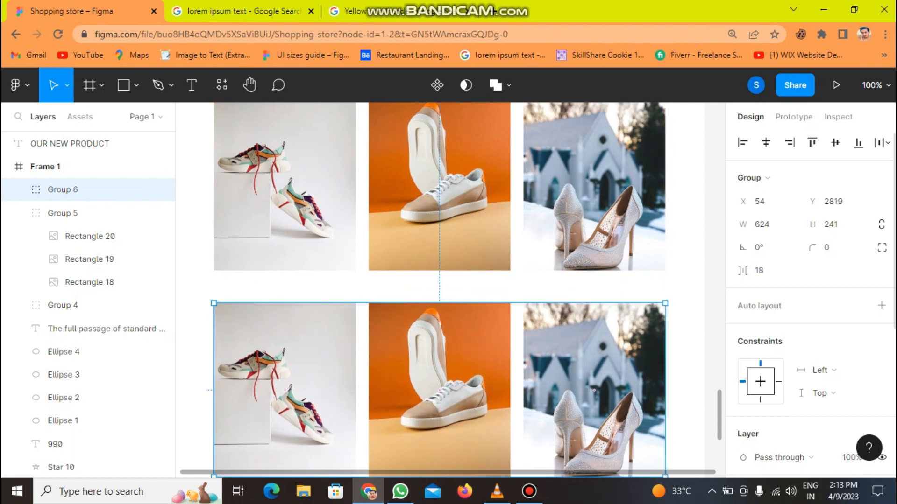
# Replace the third row's first image with the patched, ripped jeans photo found by searching "jeans" in Unsplash.
pyautogui.scroll(-2, 437, 290)
pyautogui.doubleClick(261, 312)
pyautogui.rightClick(255, 311)
pyautogui.moveTo(290, 366)
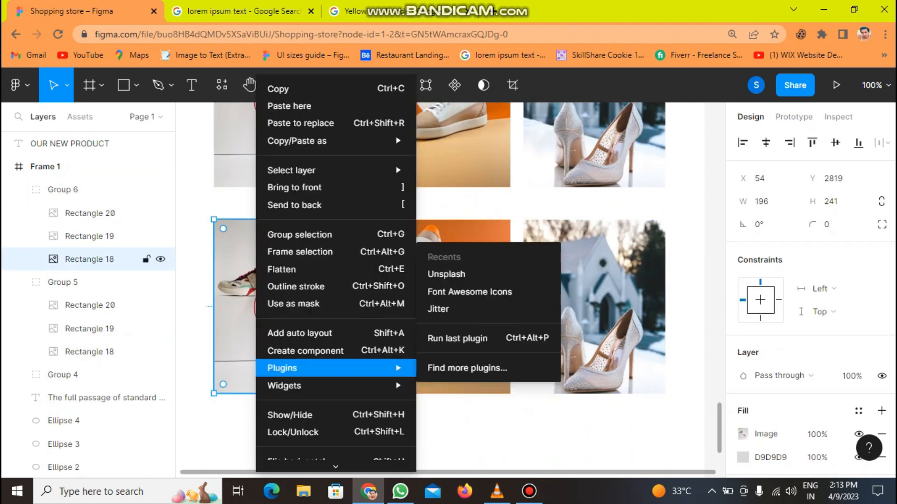
pyautogui.click(445, 275)
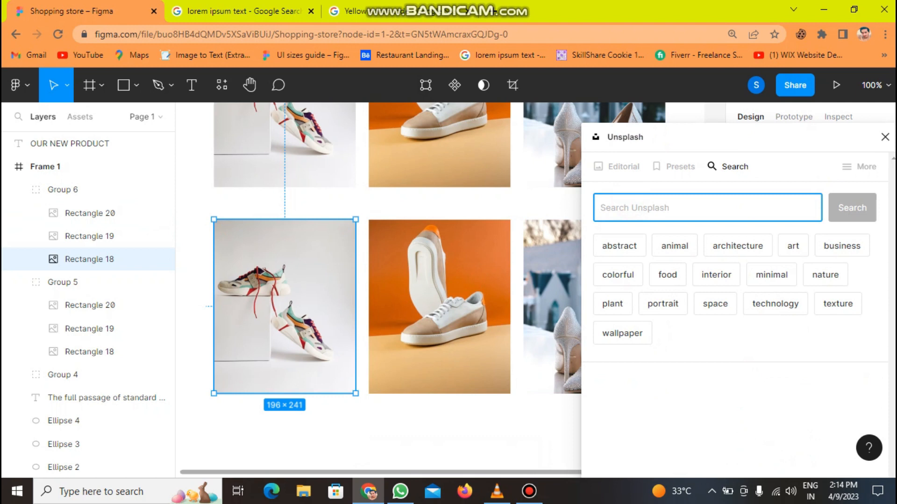
pyautogui.write('jeans')
pyautogui.press('Return')
pyautogui.scroll(-5, 734, 315)
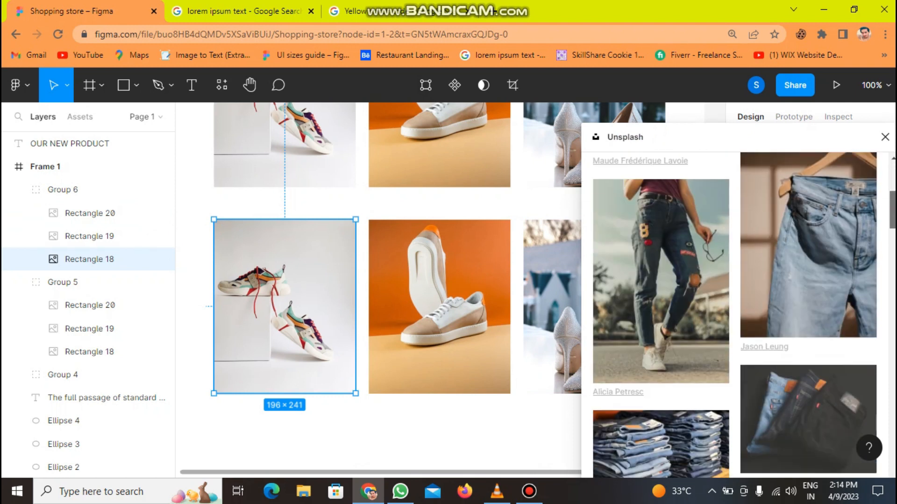
# Replace the third row's middle image with the Unsplash photo of three women in jeans at sunset.
pyautogui.click(439, 306)
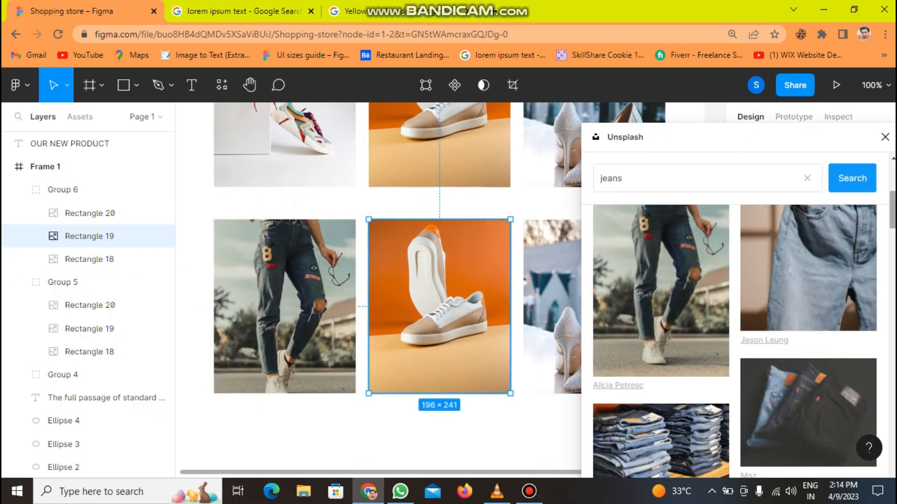
pyautogui.scroll(-5, 661, 308)
pyautogui.click(661, 308)
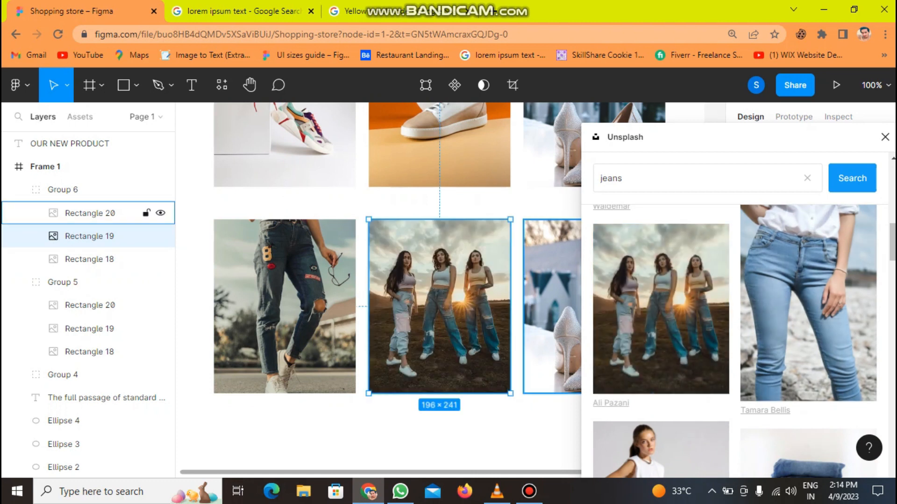
# Replace the third row's last image with the woman in jeans resting a foot on a white chair, and close Unsplash.
pyautogui.click(90, 213)
pyautogui.moveTo(891, 241); pyautogui.dragTo(891, 272)
pyautogui.click(660, 281)
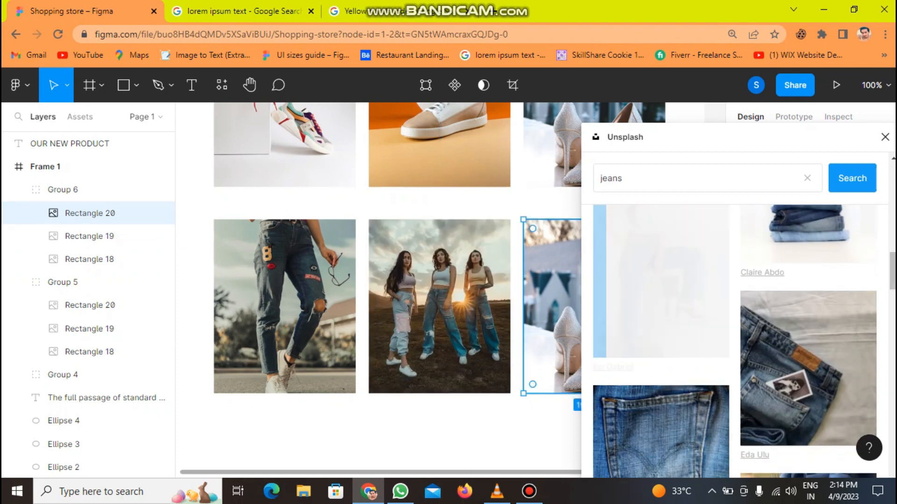
pyautogui.click(885, 136)
# Extend Frame 1 further down to a height of about 3580 to make room for a fourth row.
pyautogui.moveTo(719, 414); pyautogui.dragTo(719, 430)
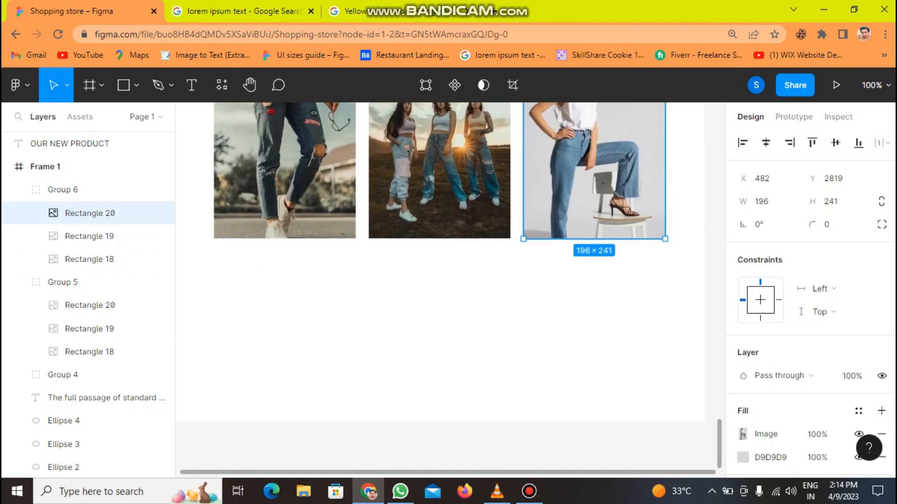
pyautogui.click(45, 167)
pyautogui.moveTo(439, 423); pyautogui.dragTo(439, 483)
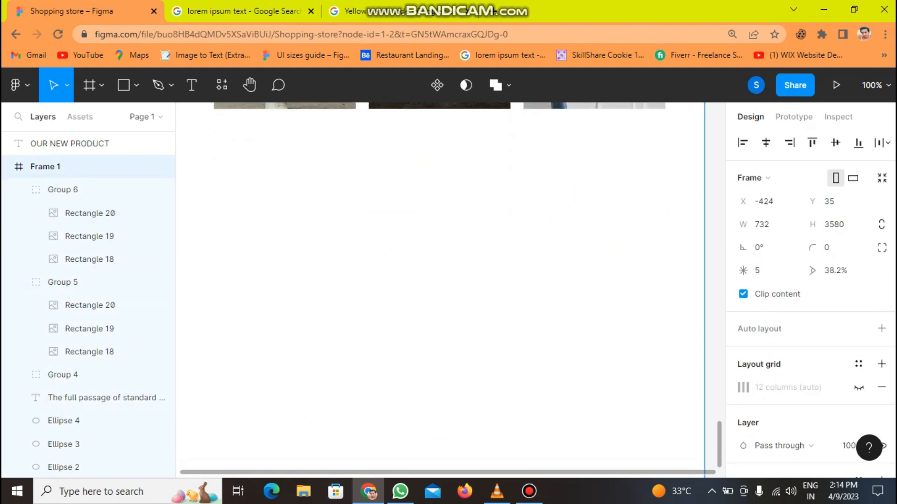
pyautogui.scroll(5, 439, 336)
pyautogui.scroll(-1, 439, 337)
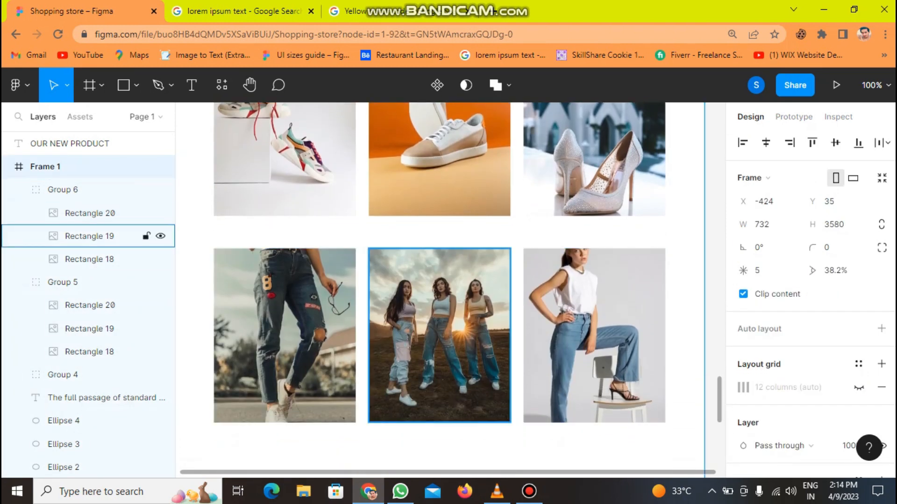
# Duplicate Frame 1 and position the copy beside it at about X 348, Y 35.
pyautogui.hotkey('ctrl', 'd')
pyautogui.scroll(10, 462, 290)
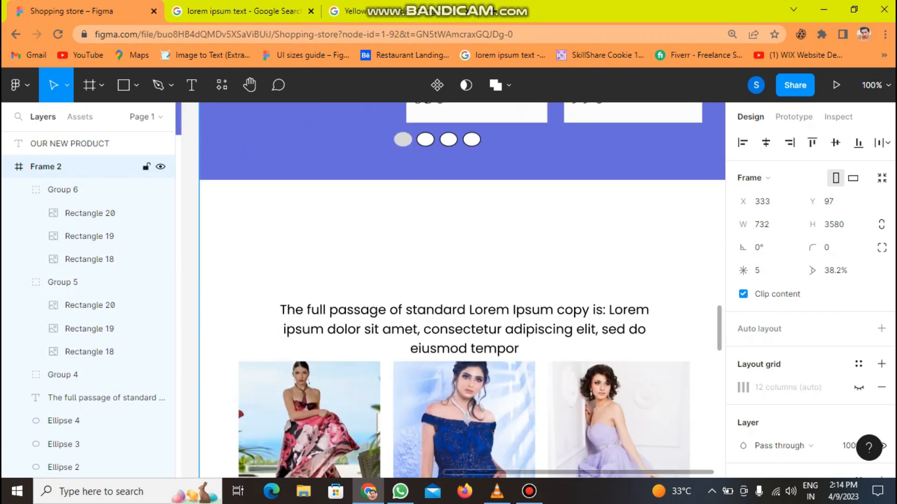
pyautogui.moveTo(464, 329); pyautogui.dragTo(475, 284)
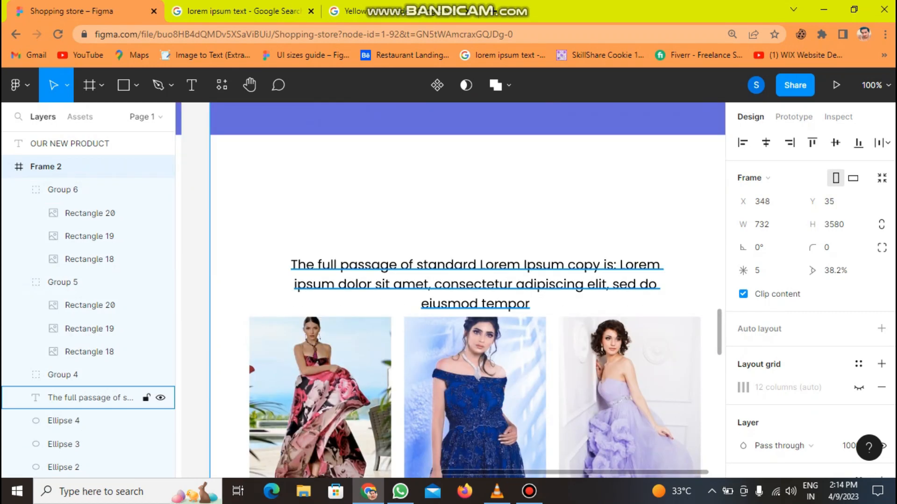
# Duplicate the jeans card row in Frame 2 and place the copy beneath it as a fourth row.
pyautogui.moveTo(718, 328); pyautogui.dragTo(718, 397)
pyautogui.click(709, 397)
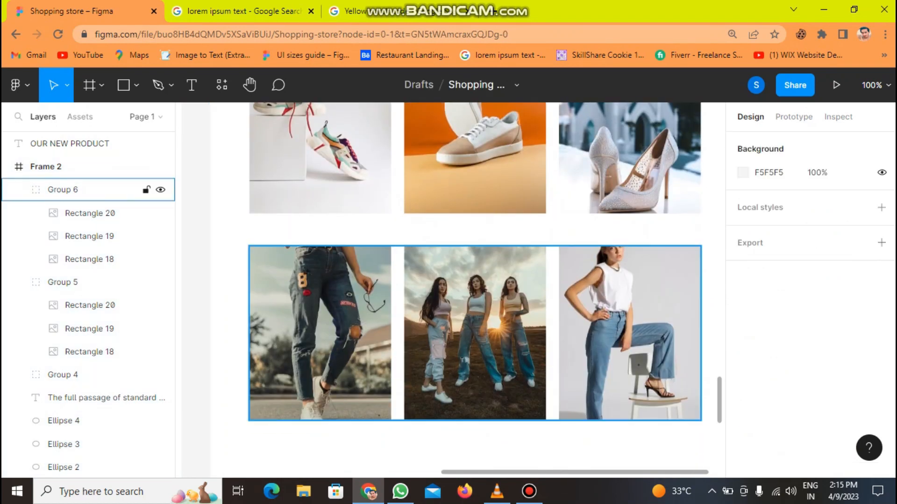
pyautogui.click(490, 333)
pyautogui.hotkey('ctrl', 'd')
pyautogui.scroll(-3, 481, 353)
pyautogui.moveTo(491, 333)
pyautogui.mouseDown()
pyautogui.moveTo(482, 353)
pyautogui.moveTo(490, 343)
pyautogui.mouseUp()
# Open Unsplash for the fourth row's first image and search for "t-shirts".
pyautogui.doubleClick(308, 344)
pyautogui.rightClick(338, 348)
pyautogui.moveTo(367, 368)
pyautogui.click(529, 274)
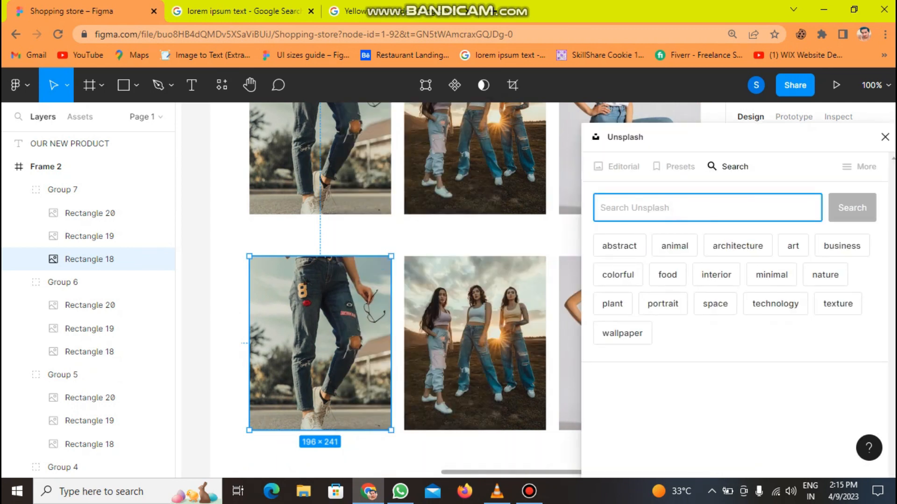
pyautogui.write('t-shirts')
pyautogui.press('Return')
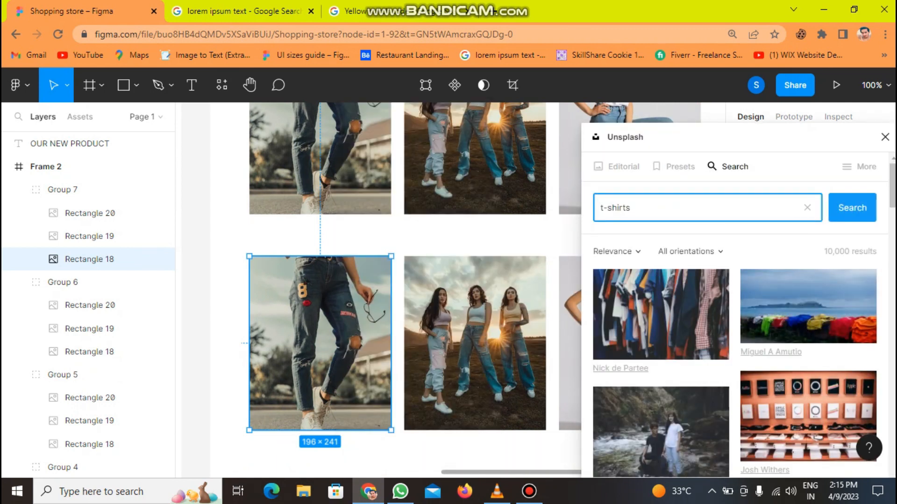
# Refine the Unsplash search to "t-shirts in maal" and fill the fourth row's first image with the close-up of the plain white T-shirt.
pyautogui.scroll(-10, 735, 315)
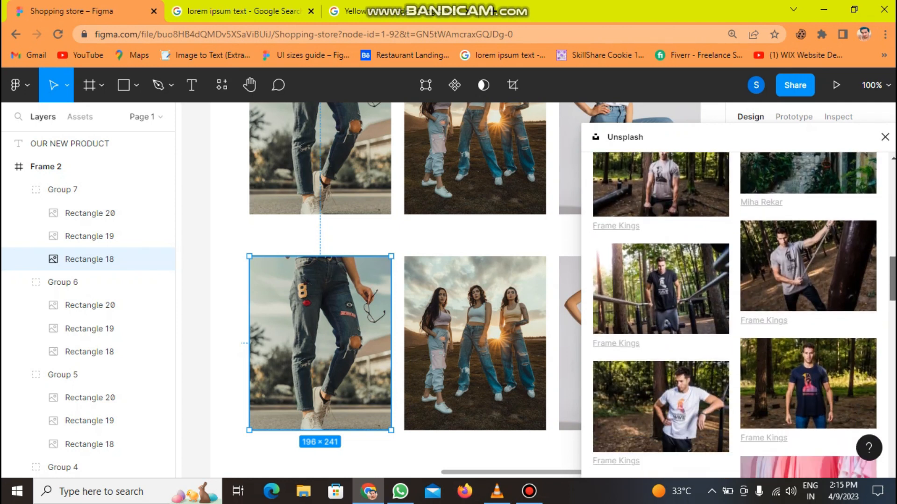
pyautogui.scroll(-10, 735, 341)
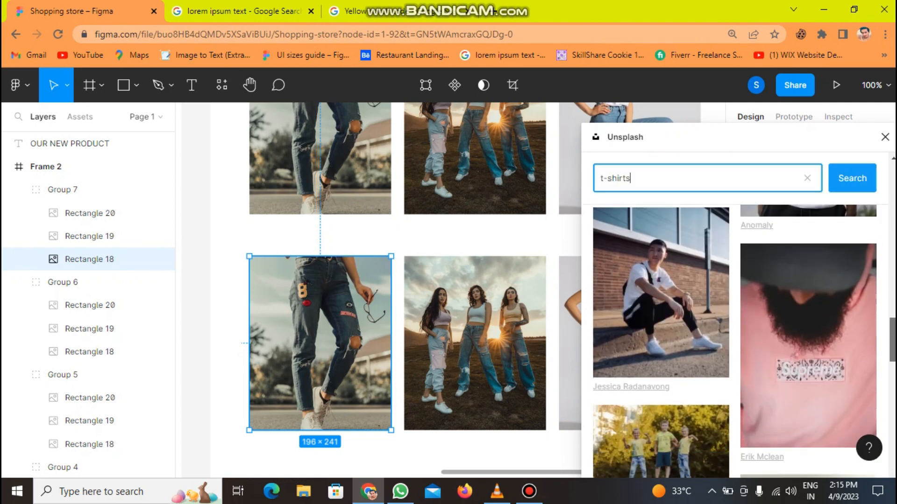
pyautogui.scroll(-5, 735, 341)
pyautogui.write('in maal')
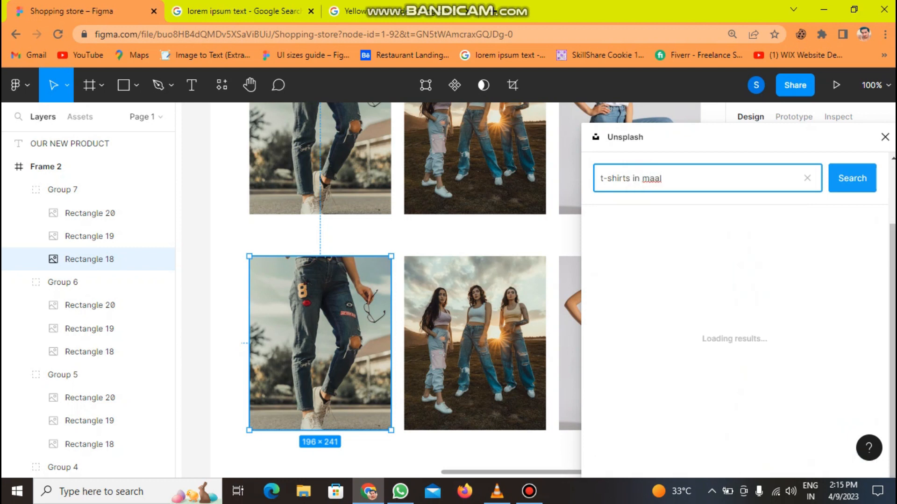
pyautogui.click(824, 240)
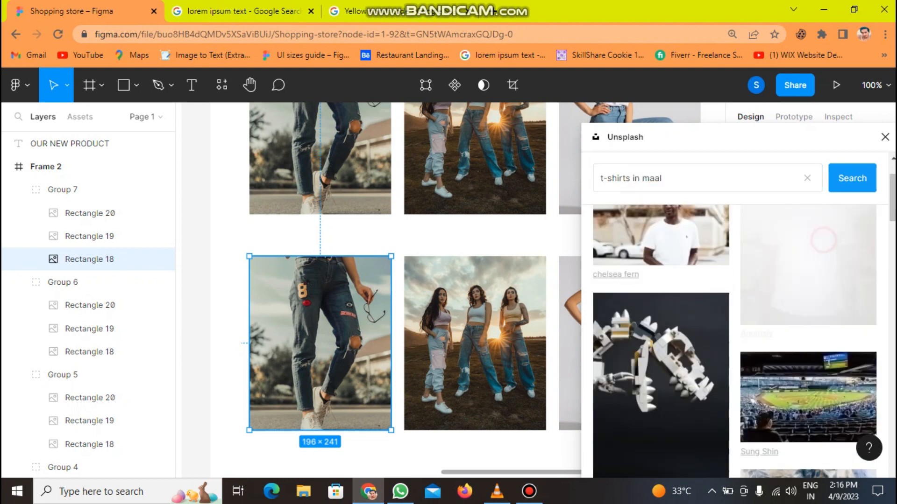
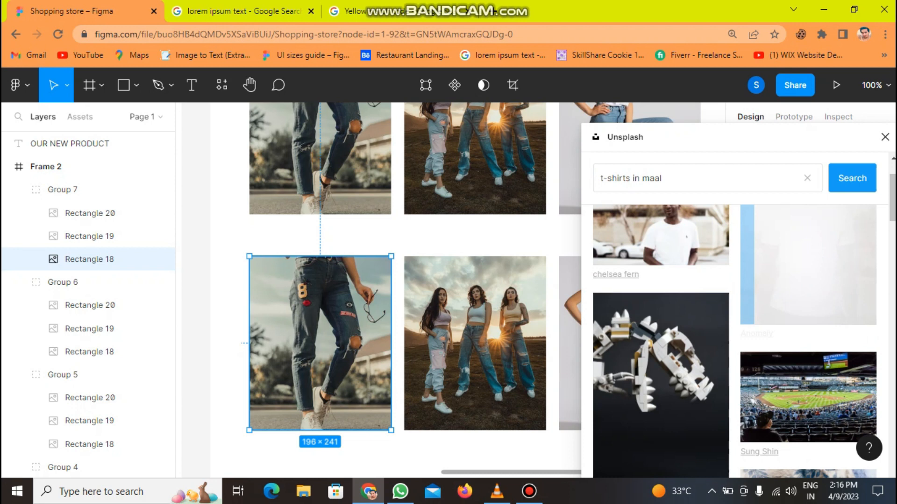
# Replace the fourth row's middle image with the woman in a grey T-shirt standing in tall grass.
pyautogui.click(532, 335)
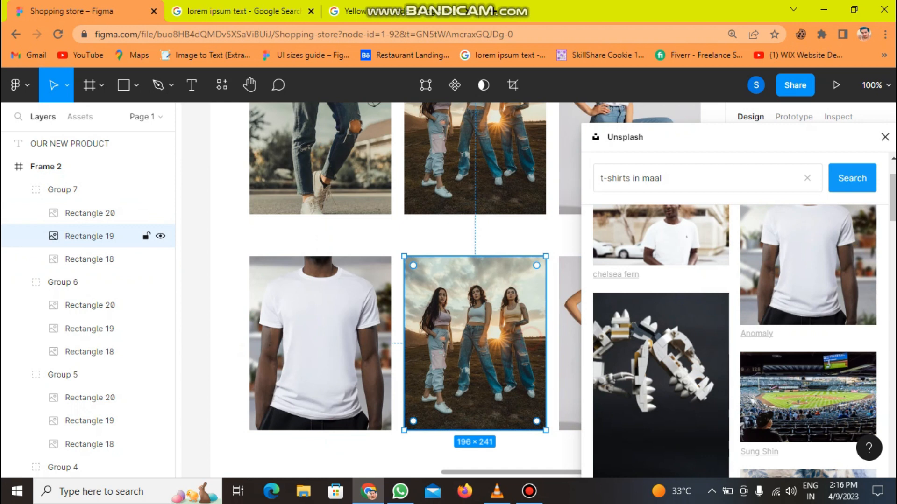
pyautogui.moveTo(892, 189); pyautogui.dragTo(892, 255)
pyautogui.click(808, 273)
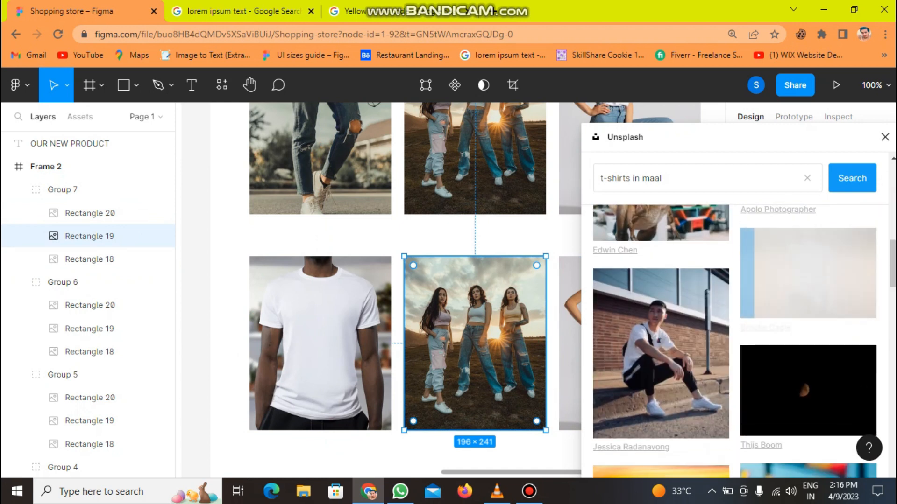
# Replace the fourth row's last image with the man in a white T-shirt sitting on a curb, and close Unsplash.
pyautogui.click(144, 212)
pyautogui.click(661, 354)
pyautogui.click(885, 136)
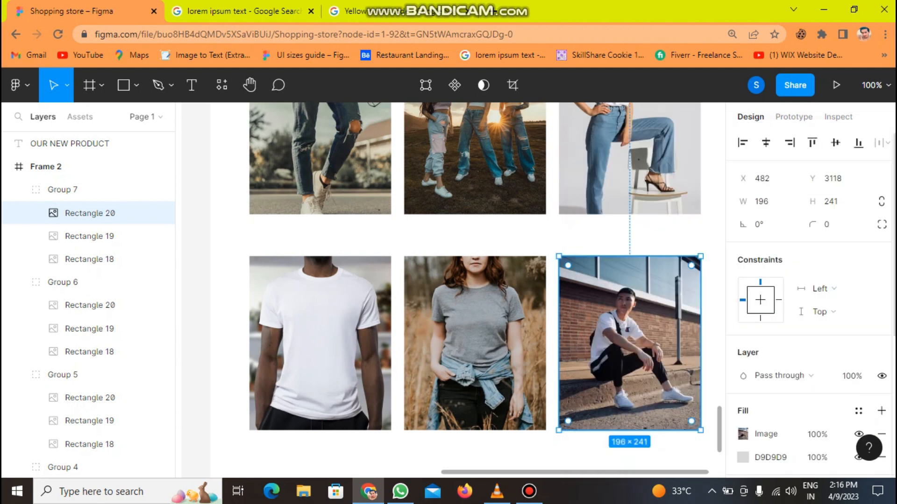
# Duplicate the "BEST FASHION SINCE 2023" heading and place the copy above the product section's description.
pyautogui.scroll(15, 576, 131)
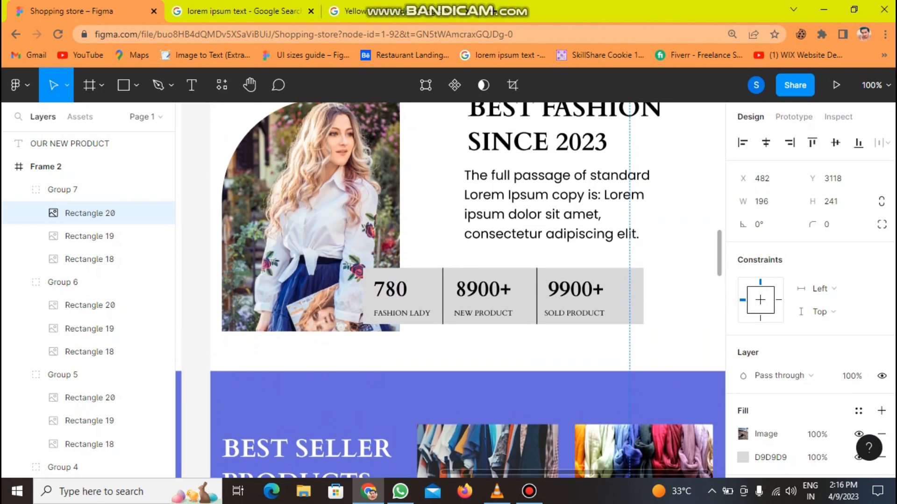
pyautogui.click(575, 131)
pyautogui.doubleClick(576, 131)
pyautogui.hotkey('ctrl', 'd')
pyautogui.moveTo(576, 131); pyautogui.dragTo(480, 331)
# Change the copied heading's text to "OUR NEW PRODUCTS" and position it at about X 144, Y 2091.
pyautogui.press('Return')
pyautogui.write('o')
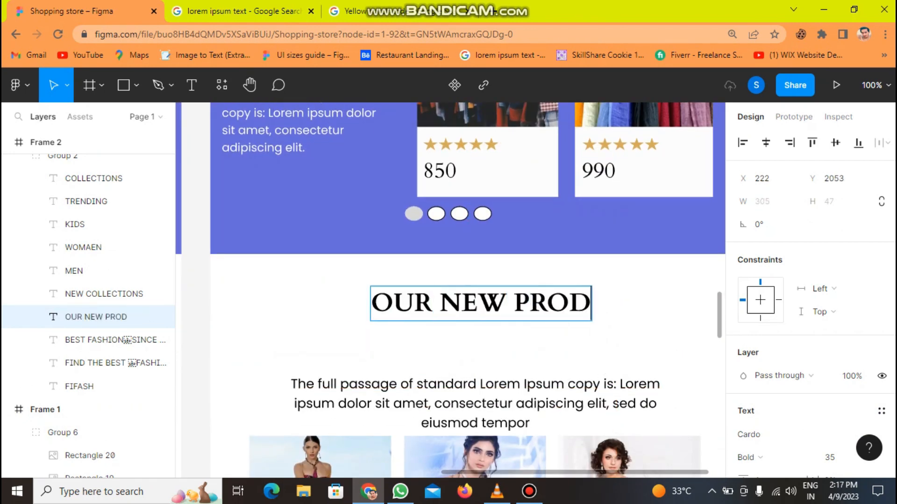
pyautogui.moveTo(497, 313); pyautogui.dragTo(461, 330)
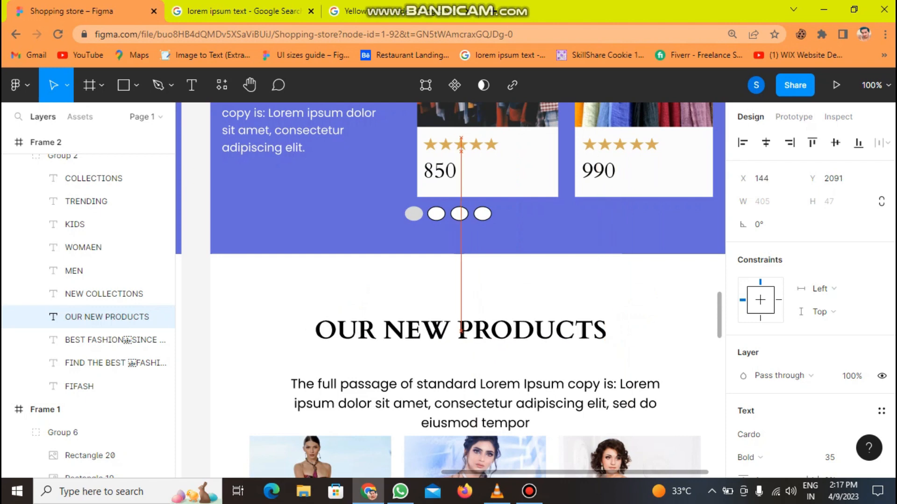
# Extend Frame 2 downward to a height of about 3954 to make room below the T-shirt row.
pyautogui.moveTo(718, 311); pyautogui.dragTo(719, 364)
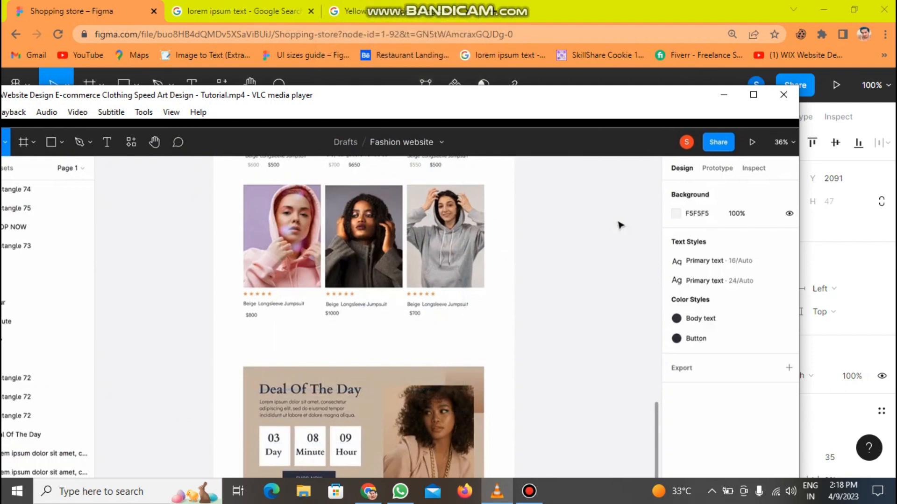
pyautogui.click(91, 2)
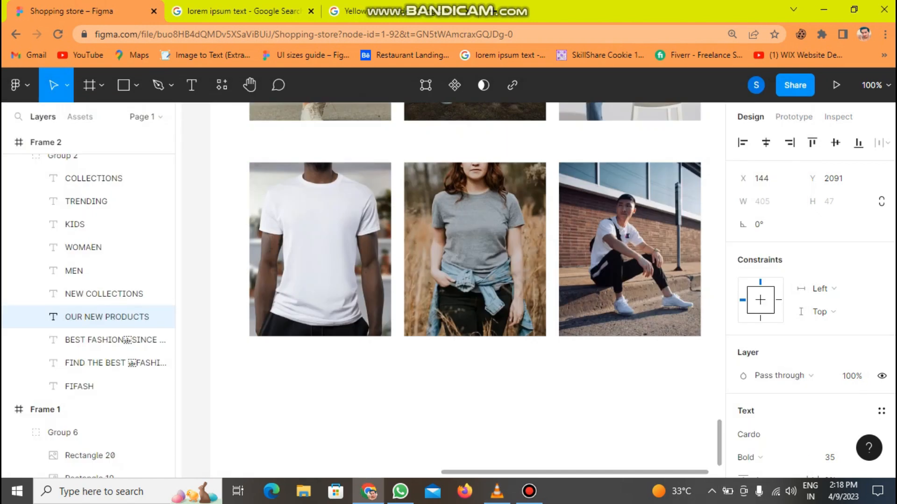
pyautogui.scroll(-3, 467, 290)
pyautogui.scroll(1, 467, 289)
pyautogui.click(56, 143)
pyautogui.moveTo(369, 349); pyautogui.dragTo(368, 480)
pyautogui.hscroll(3, 450, 289)
pyautogui.hscroll(-3, 451, 290)
pyautogui.hscroll(1, 451, 290)
pyautogui.scroll(3, 450, 290)
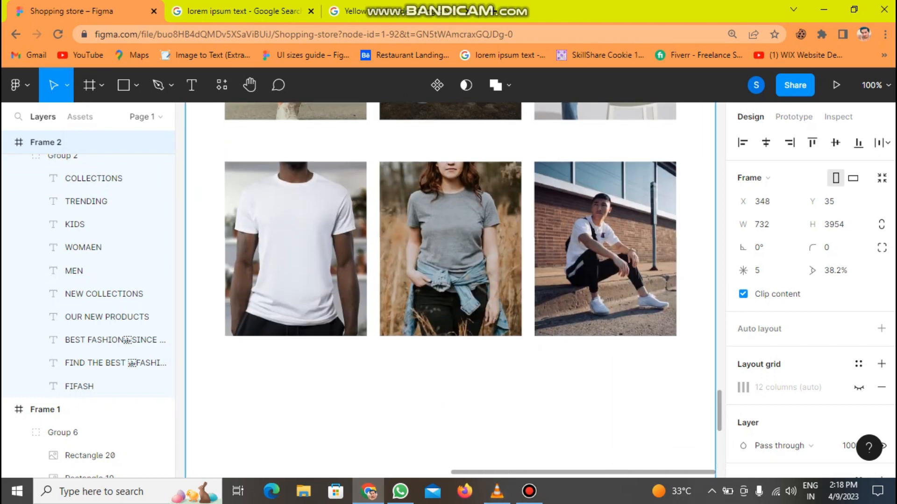
# Draw a banner rectangle below the T-shirt row and stretch it to about 717 × 346.
pyautogui.click(137, 85)
pyautogui.click(93, 120)
pyautogui.moveTo(207, 386)
pyautogui.mouseDown()
pyautogui.moveTo(560, 438)
pyautogui.moveTo(693, 438)
pyautogui.moveTo(687, 470)
pyautogui.moveTo(706, 477)
pyautogui.moveTo(694, 476)
pyautogui.mouseUp()
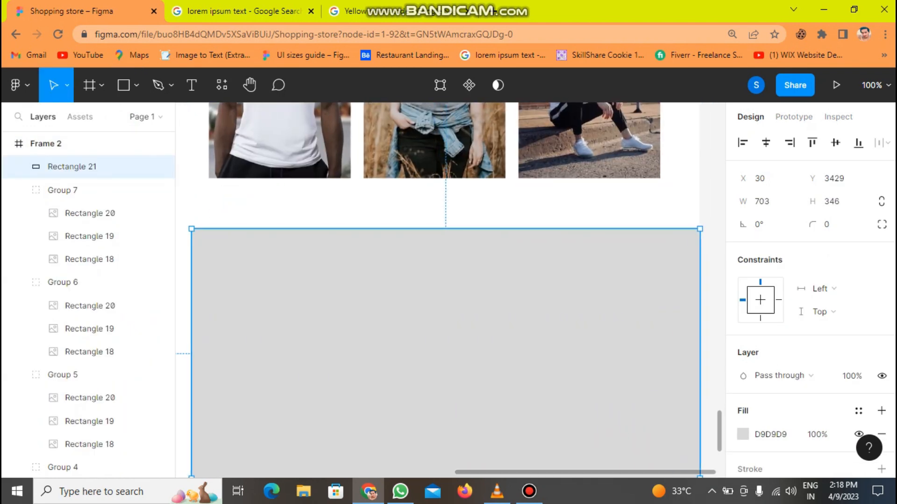
pyautogui.hscroll(-1, 444, 354)
pyautogui.moveTo(237, 366); pyautogui.dragTo(224, 367)
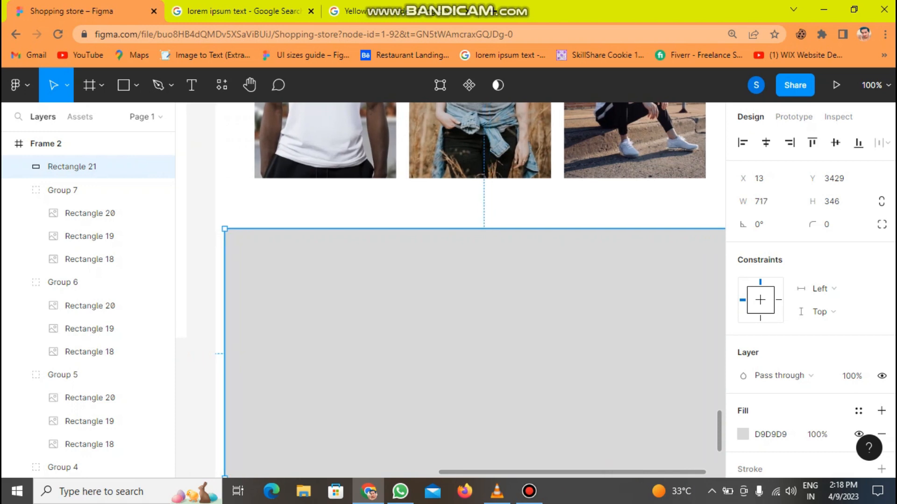
# Fill the banner rectangle with 8C7D7D and widen it to about 726.
pyautogui.click(743, 434)
pyautogui.moveTo(589, 229); pyautogui.dragTo(571, 210)
pyautogui.click(711, 117)
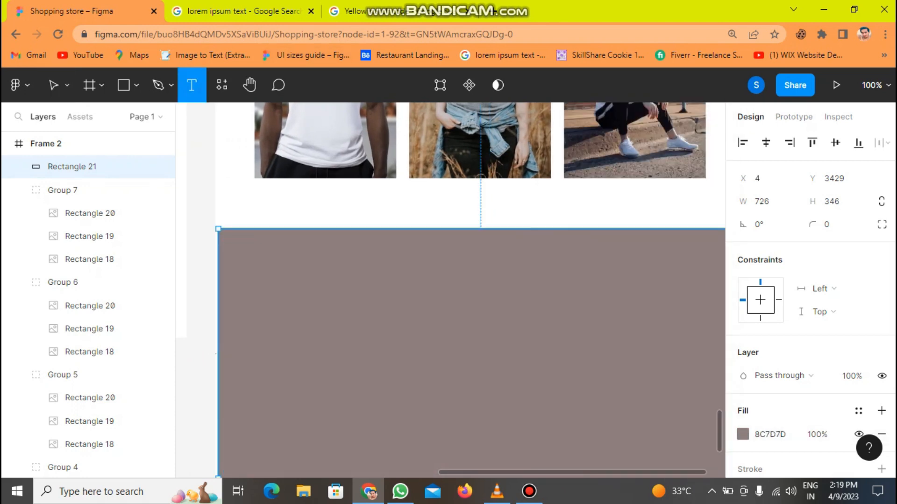
# Add the two-line white heading "DEAL OF THE DAY" in the left part of the brown banner.
pyautogui.click(255, 282)
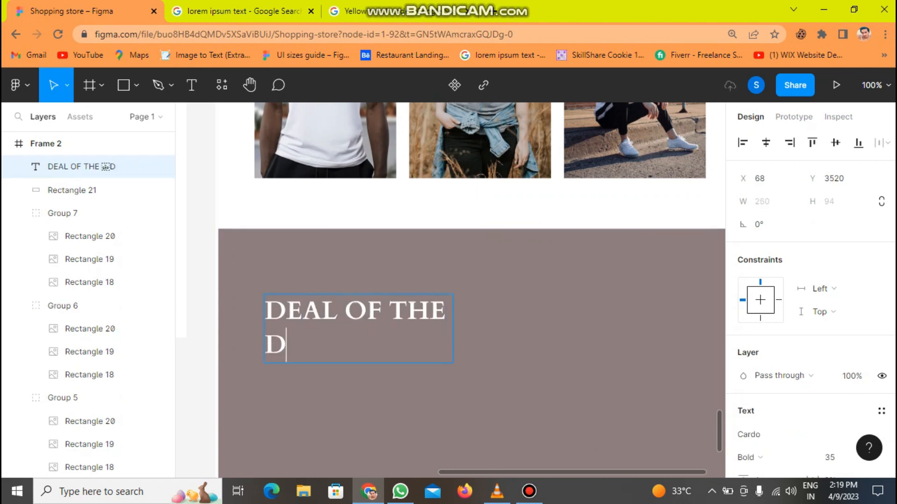
pyautogui.moveTo(384, 322); pyautogui.dragTo(355, 314)
# Draw an image placeholder rectangle about 223 × 262 in the banner's right half, at about X 387, Y 3479.
pyautogui.click(136, 86)
pyautogui.click(98, 120)
pyautogui.moveTo(521, 284)
pyautogui.mouseDown()
pyautogui.moveTo(647, 370)
pyautogui.moveTo(668, 417)
pyautogui.moveTo(669, 453)
pyautogui.mouseUp()
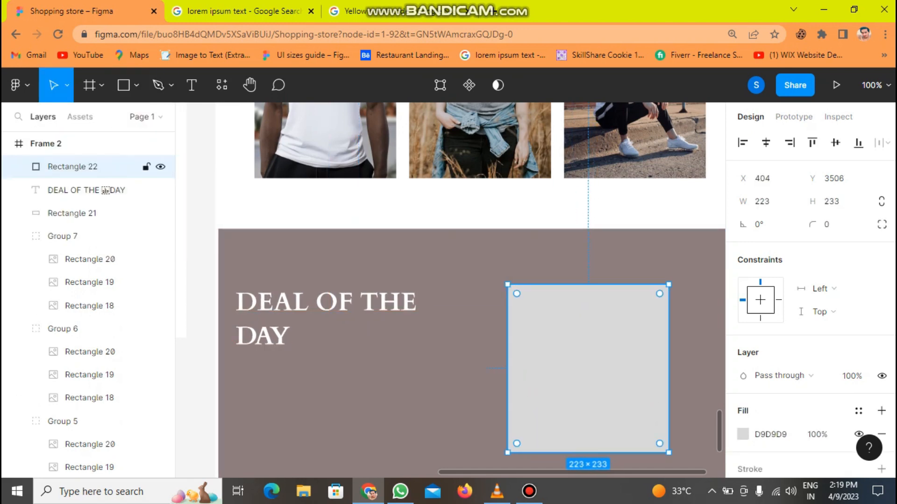
pyautogui.moveTo(601, 451); pyautogui.dragTo(601, 466)
pyautogui.moveTo(616, 402); pyautogui.dragTo(604, 381)
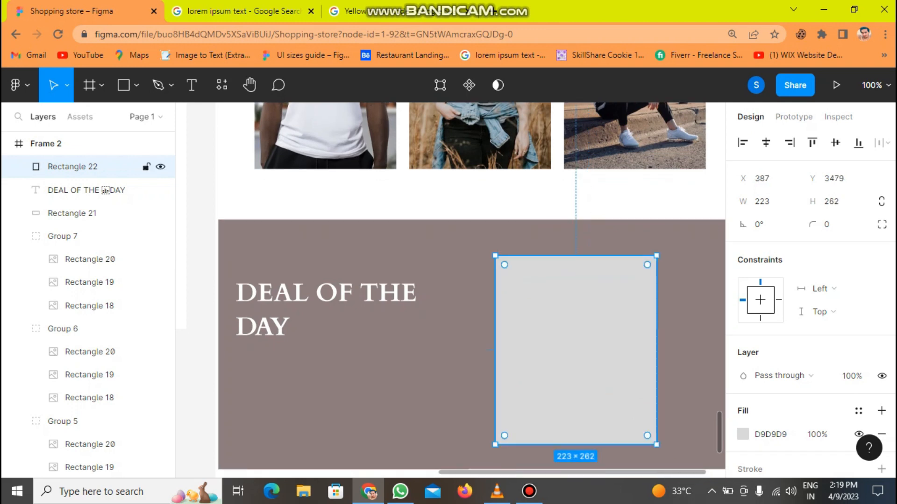
# Round only the placeholder's top-left corner to 96 and move the shape to about X 431, Y 3471.
pyautogui.click(882, 224)
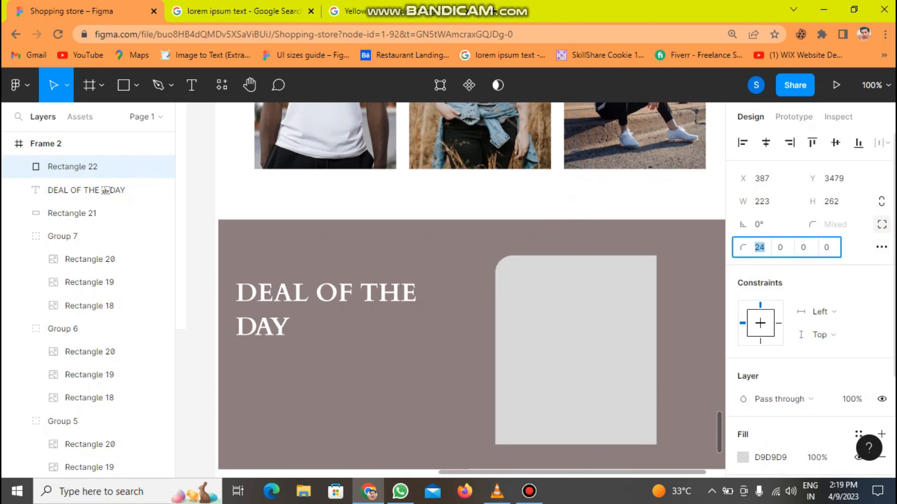
pyautogui.click(689, 299)
pyautogui.moveTo(543, 354); pyautogui.dragTo(568, 345)
pyautogui.click(542, 350)
# Open Unsplash for the rounded placeholder and search for "Mnager girl".
pyautogui.rightClick(568, 344)
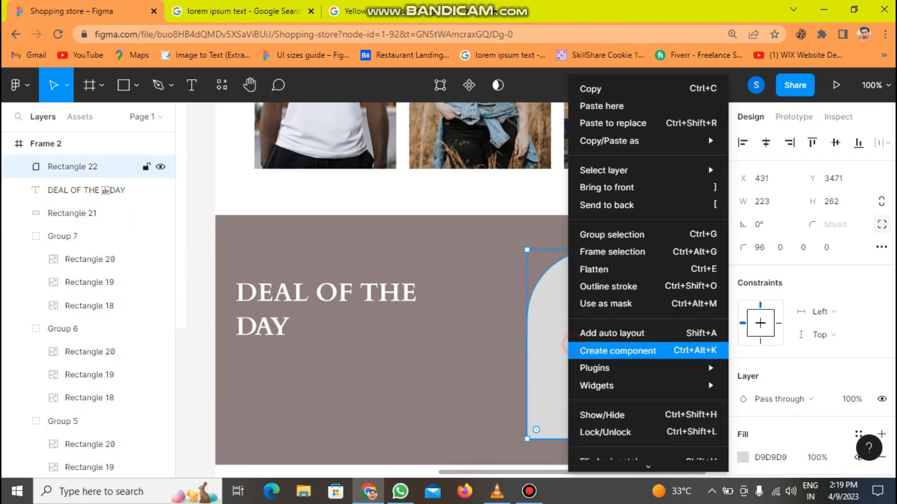
pyautogui.moveTo(603, 368)
pyautogui.click(759, 274)
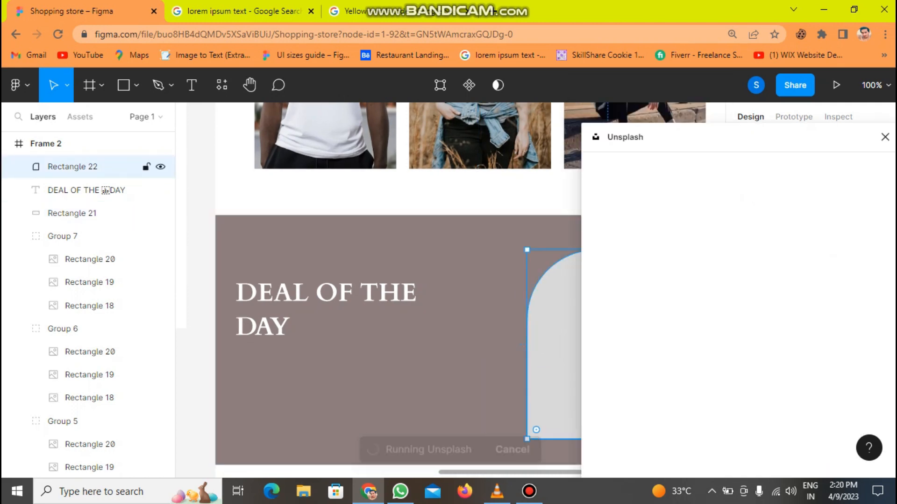
pyautogui.click(715, 207)
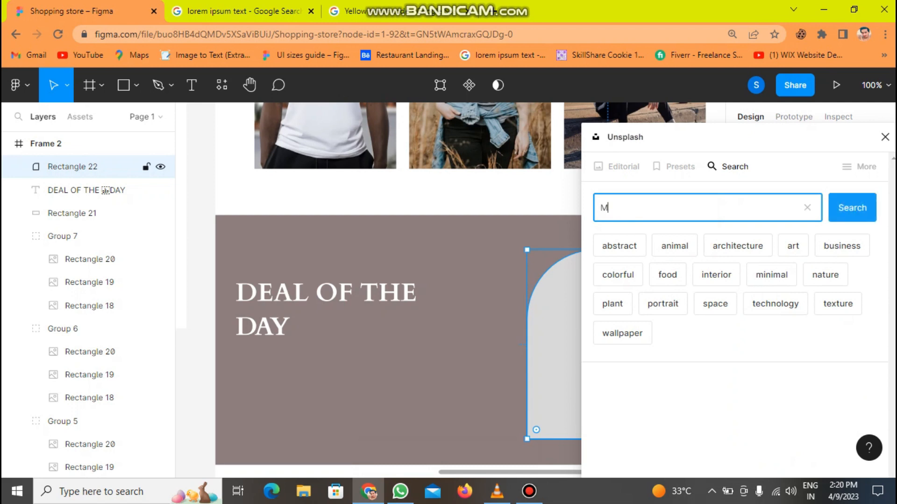
pyautogui.write('Mnager girl')
pyautogui.press('Return')
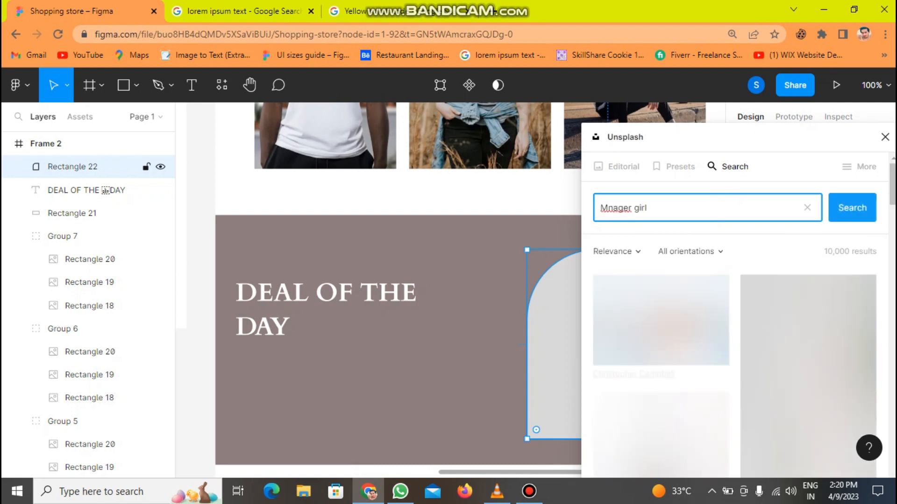
# Fill the placeholder with the close-up portrait of the wavy-haired woman with red lips, and close Unsplash.
pyautogui.scroll(-1, 738, 323)
pyautogui.scroll(-10, 734, 315)
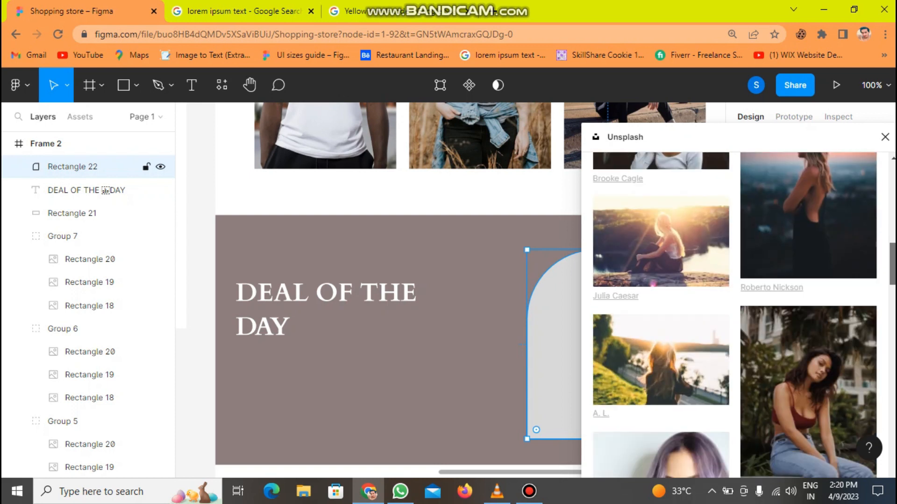
pyautogui.scroll(6, 794, 299)
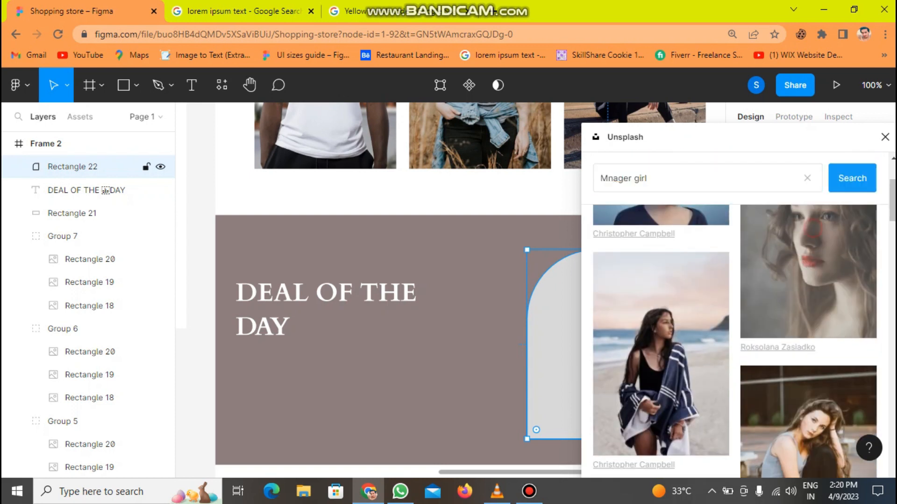
pyautogui.click(808, 276)
pyautogui.click(885, 137)
pyautogui.click(476, 280)
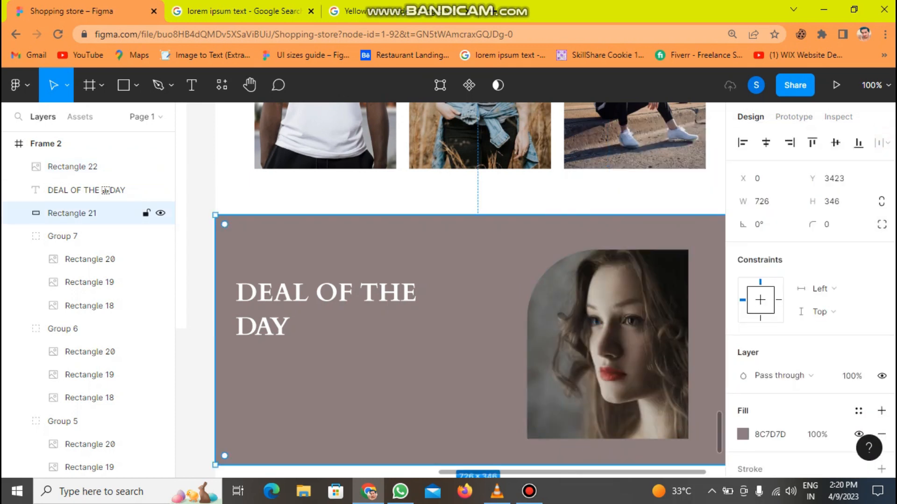
# Move the "DEAL OF THE DAY" heading slightly up and draw a countdown box about 326 × 66 beneath it.
pyautogui.moveTo(327, 299); pyautogui.dragTo(326, 278)
pyautogui.click(136, 86)
pyautogui.click(88, 120)
pyautogui.moveTo(233, 349); pyautogui.dragTo(427, 385)
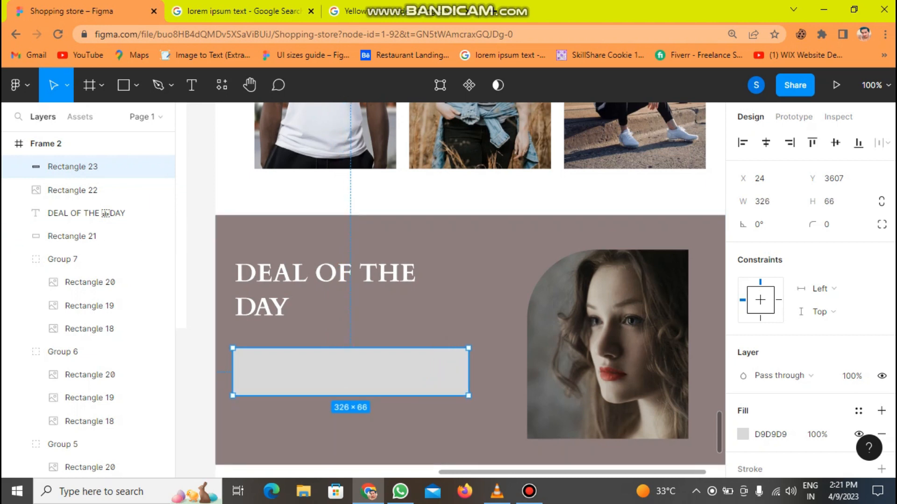
# Divide the countdown box into three cells with a black vertical line about 64 long and a duplicate at about X 229.
pyautogui.click(136, 85)
pyautogui.click(88, 136)
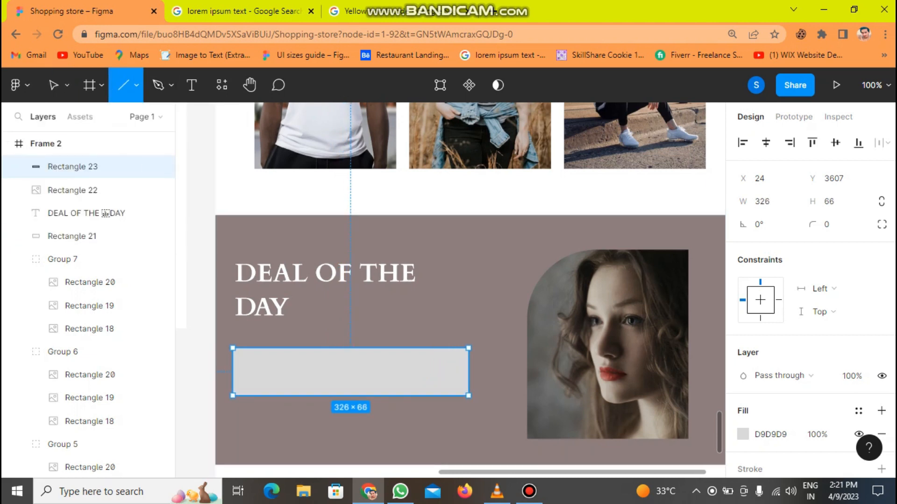
pyautogui.moveTo(299, 349); pyautogui.dragTo(300, 396)
pyautogui.click(302, 417)
pyautogui.click(300, 371)
pyautogui.click(323, 367)
pyautogui.moveTo(327, 347); pyautogui.dragTo(381, 373)
pyautogui.click(300, 372)
pyautogui.hotkey('ctrl', 'd')
# Add a two-line "3 DAY" text at size 20 and fit it into the first cell of the countdown box.
pyautogui.press('t')
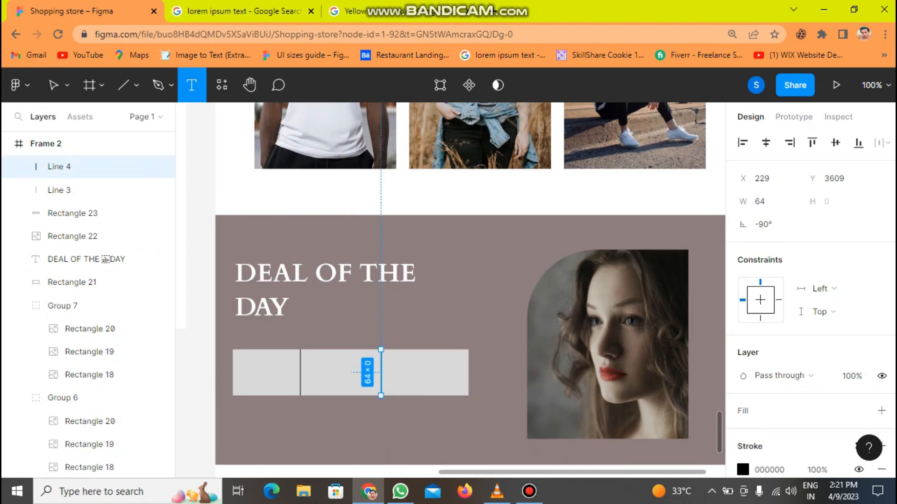
pyautogui.click(250, 379)
pyautogui.write('3')
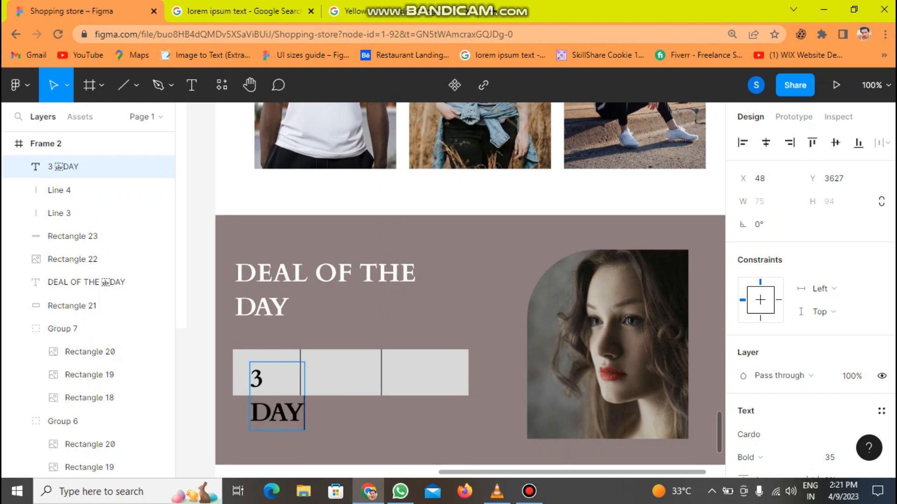
pyautogui.hotkey('ctrl', 'a')
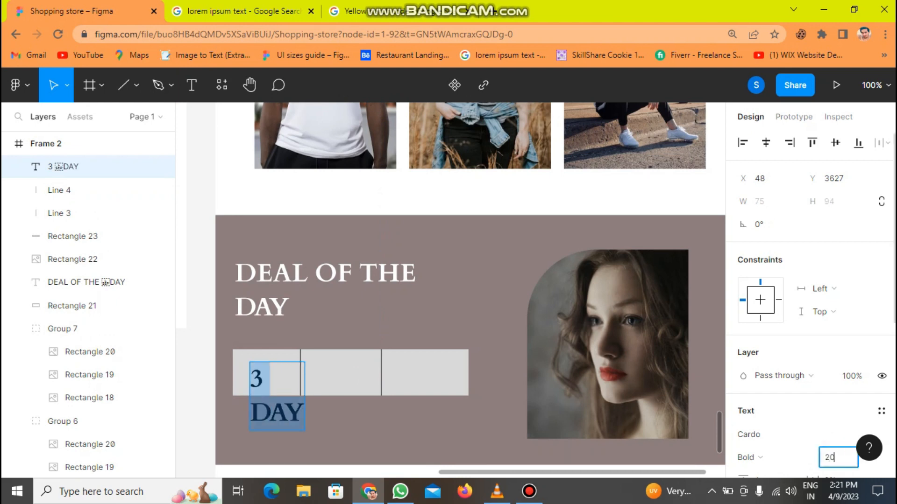
pyautogui.press('Return')
pyautogui.press('Escape')
pyautogui.moveTo(262, 389); pyautogui.dragTo(258, 386)
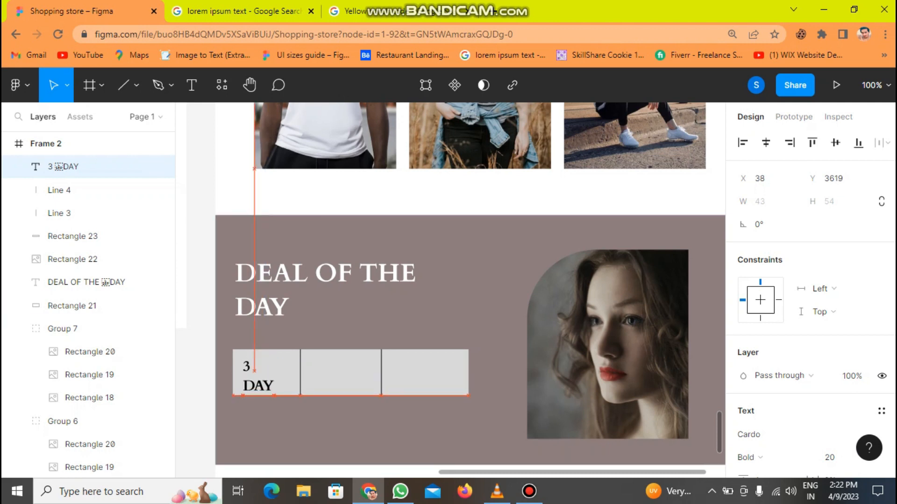
# Enlarge only the number "3" in the first countdown cell to font size 30.
pyautogui.doubleClick(254, 374)
pyautogui.click(252, 368)
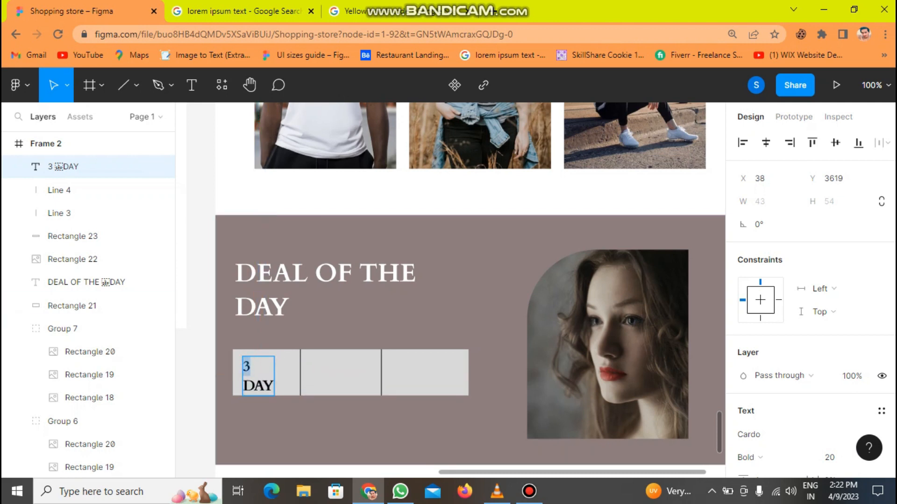
pyautogui.press('BackSpace')
pyautogui.press('Return')
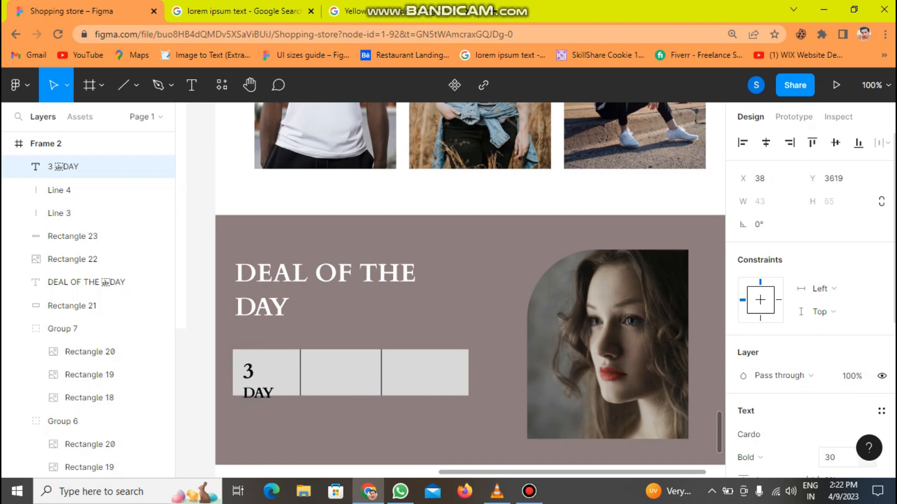
pyautogui.press('Escape')
# Centre the "3 DAY" text vertically in its cell and duplicate it into the second and third countdown cells.
pyautogui.moveTo(258, 383); pyautogui.dragTo(306, 375)
pyautogui.hotkey('ctrl', 'd')
pyautogui.hotkey('ctrl', 'd')
# Change the number in the second countdown cell to 7 and the number in the third cell to 10.
pyautogui.doubleClick(330, 366)
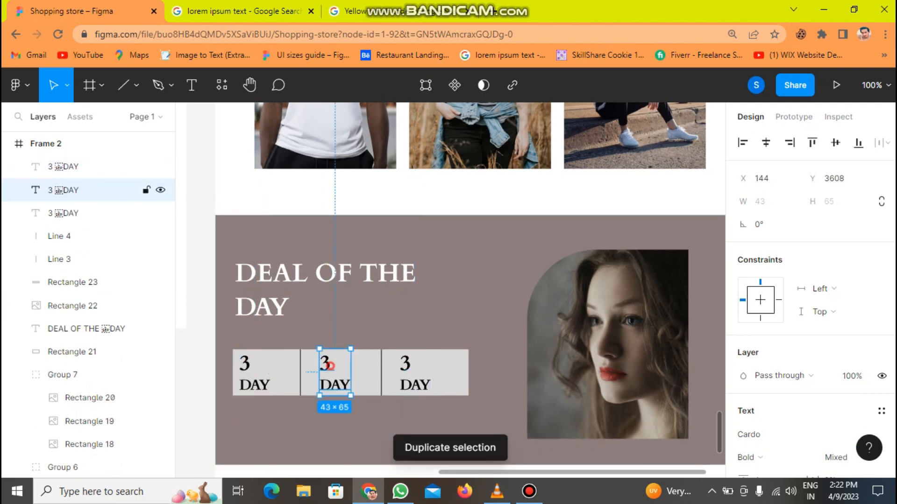
pyautogui.click(332, 366)
pyautogui.press('BackSpace')
pyautogui.press('BackSpace')
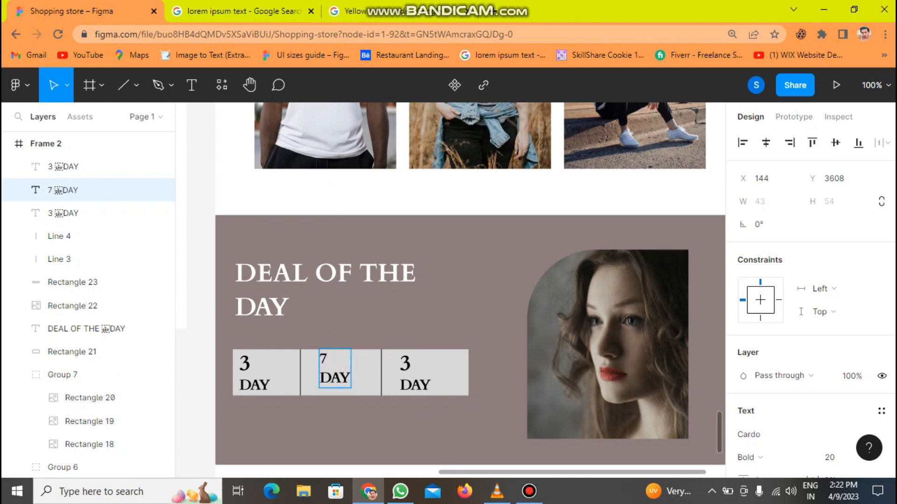
pyautogui.click(412, 364)
pyautogui.press('BackSpace')
pyautogui.write('10')
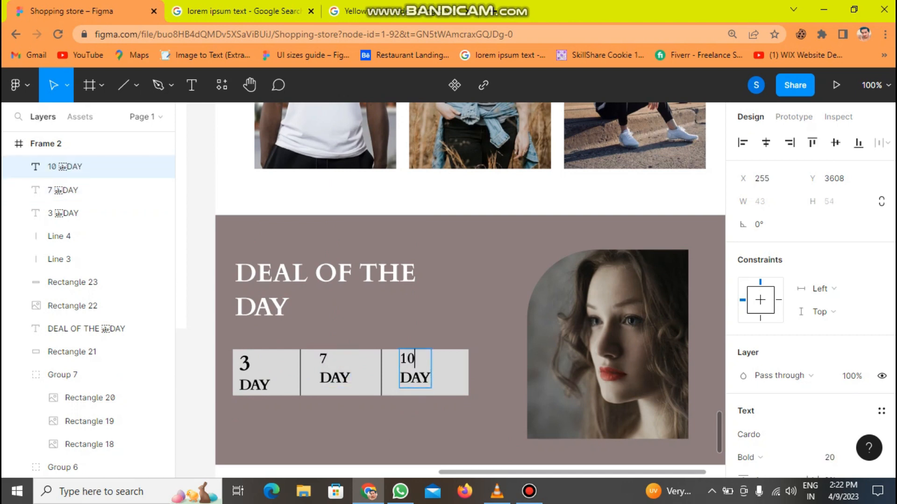
# Set the numbers "10" and "7" in the countdown cells to font size 30.
pyautogui.doubleClick(414, 362)
pyautogui.write('30')
pyautogui.press('Return')
pyautogui.click(321, 359)
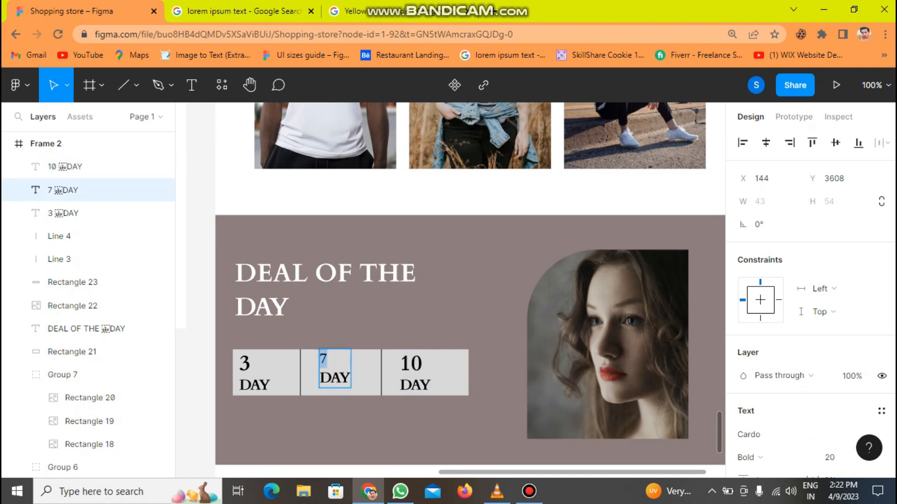
pyautogui.write('30')
pyautogui.press('Return')
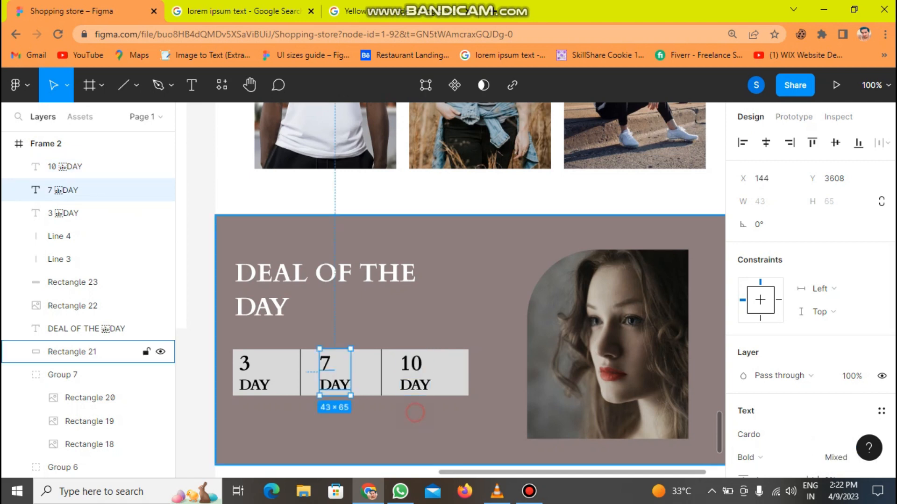
# Draw a button rectangle about 140 × 44 below the countdown box and fill it with red EE0808.
pyautogui.click(94, 351)
pyautogui.click(192, 85)
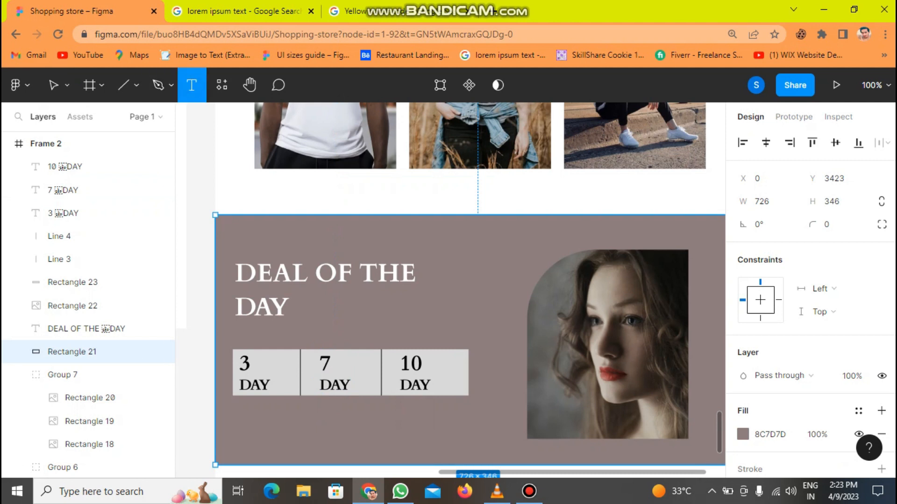
pyautogui.click(136, 85)
pyautogui.click(131, 120)
pyautogui.moveTo(234, 421); pyautogui.dragTo(335, 452)
pyautogui.click(743, 435)
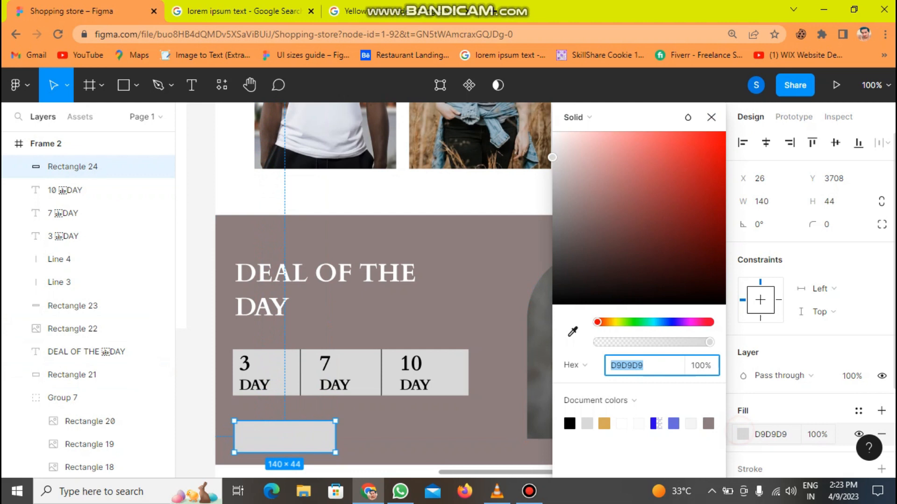
pyautogui.click(713, 145)
pyautogui.click(449, 327)
# Duplicate the "7 DAY" text beside the red rectangle and change the copy to "CONTACT US" at size 20.
pyautogui.click(335, 373)
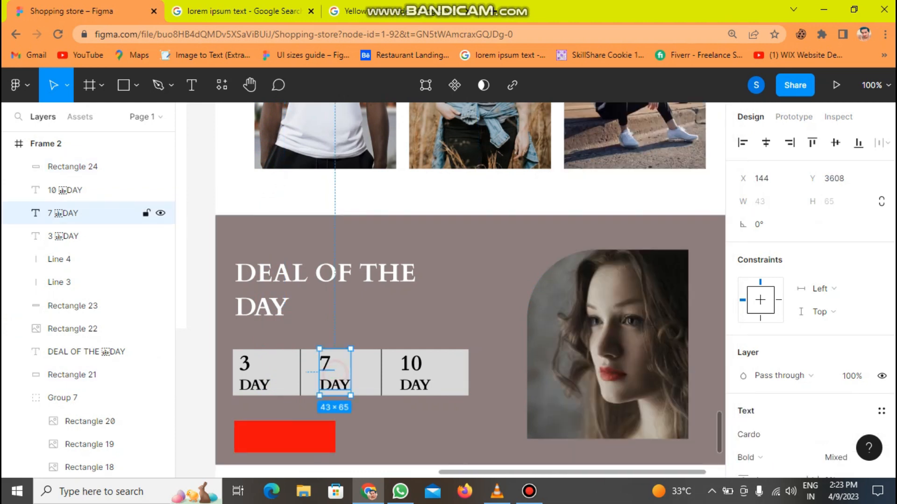
pyautogui.hotkey('ctrl', 'd')
pyautogui.moveTo(335, 373); pyautogui.dragTo(384, 432)
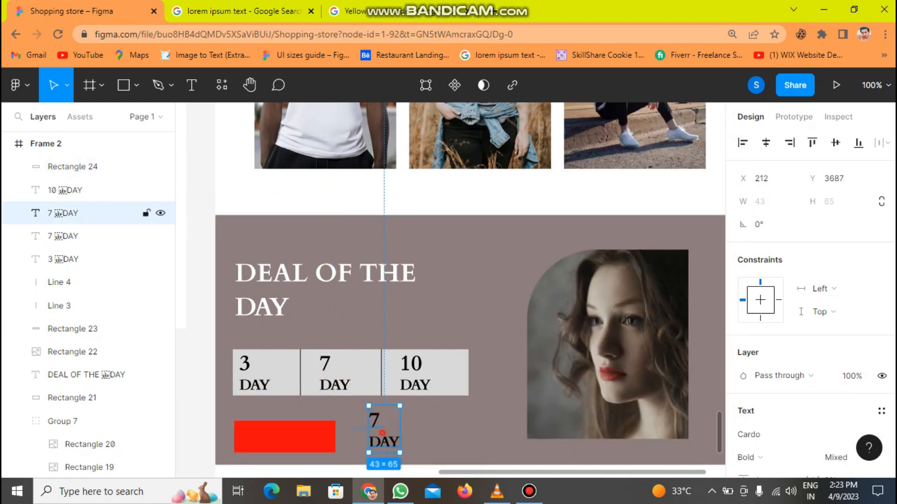
pyautogui.doubleClick(383, 432)
pyautogui.press('BackSpace')
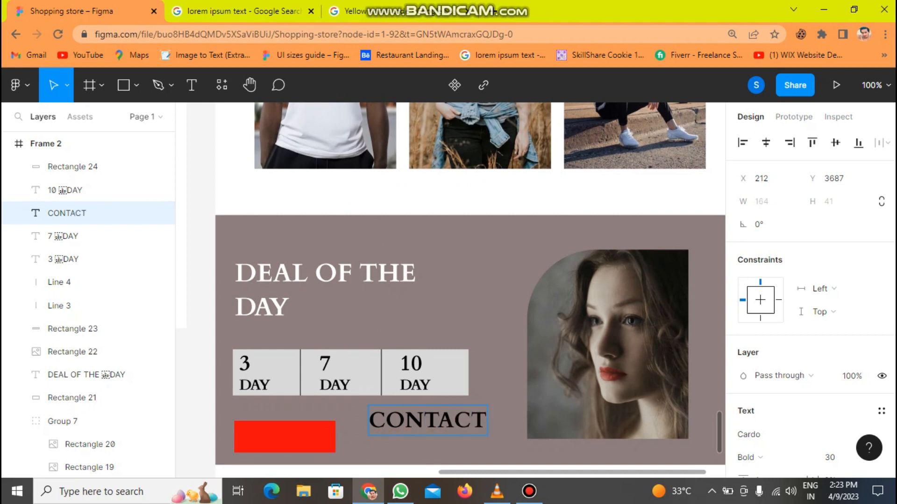
pyautogui.hotkey('ctrl', 'a')
pyautogui.write('20')
pyautogui.press('Return')
# Place "CONTACT US" in front of the red rectangle, widen the rectangle to about 177 and centre the text on it.
pyautogui.moveTo(420, 416); pyautogui.dragTo(279, 436)
pyautogui.rightClick(278, 435)
pyautogui.click(308, 187)
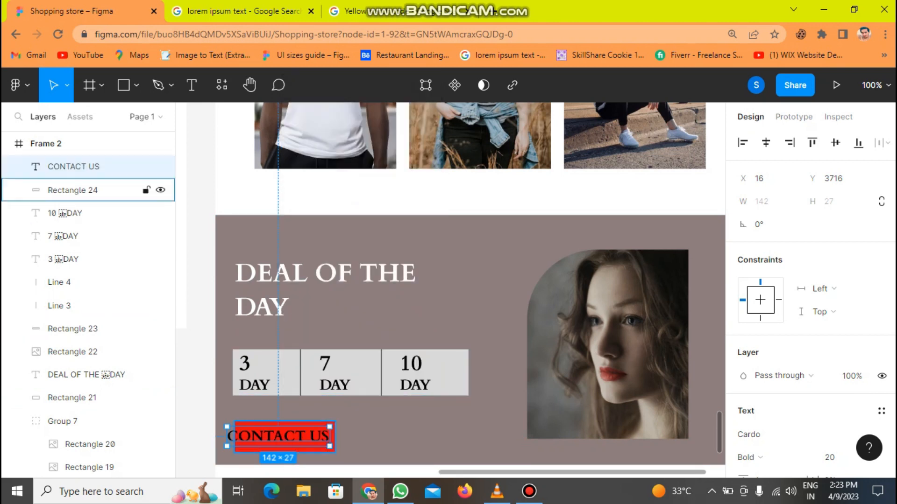
pyautogui.click(332, 436)
pyautogui.moveTo(336, 437); pyautogui.dragTo(362, 436)
pyautogui.moveTo(299, 437); pyautogui.dragTo(319, 437)
# Set the red button's "CONTACT US" text colour to off-white FBFBFB.
pyautogui.doubleClick(319, 437)
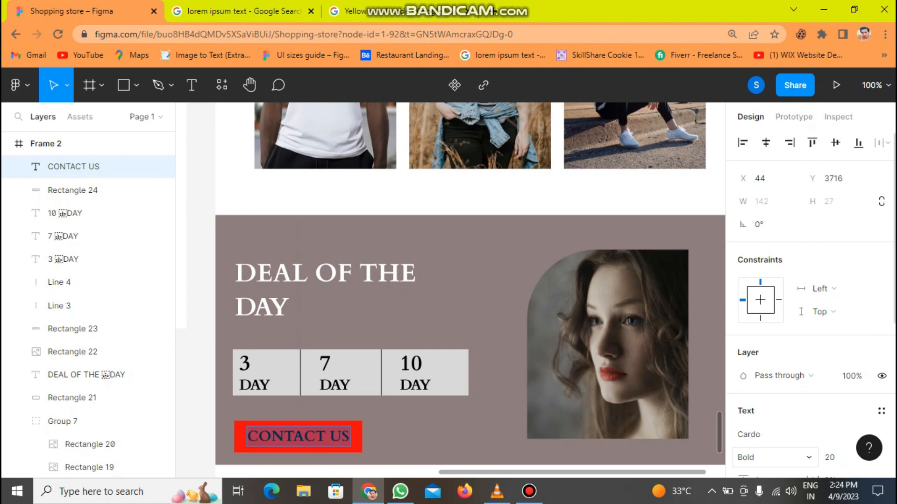
pyautogui.scroll(-5, 810, 326)
pyautogui.click(743, 463)
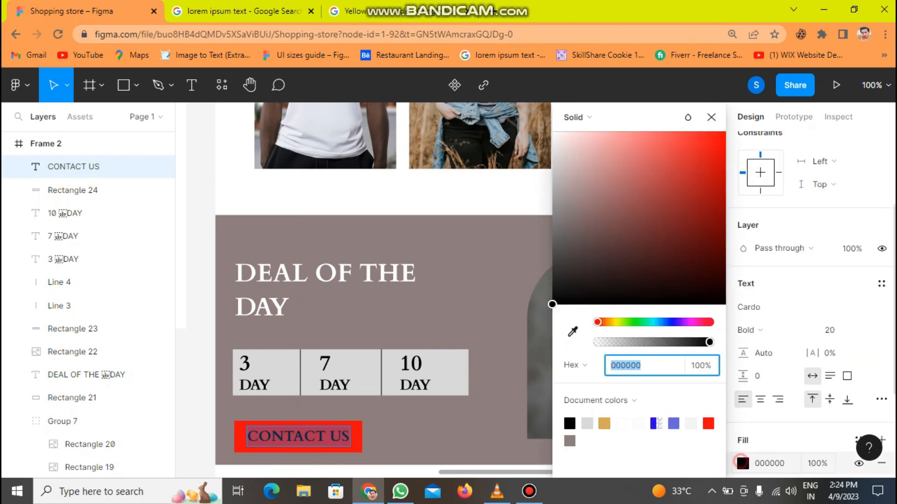
pyautogui.click(621, 424)
pyautogui.click(711, 117)
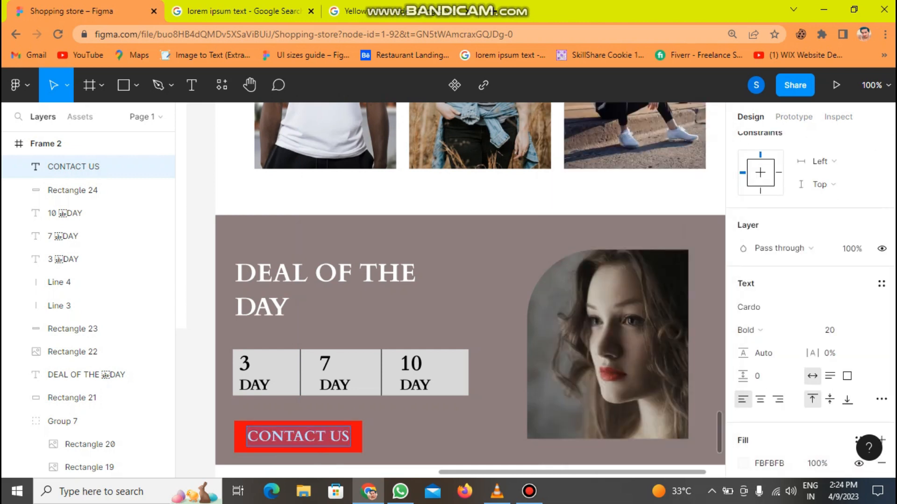
# Round the corners of the red button rectangle with a radius of 15.
pyautogui.click(73, 190)
pyautogui.click(831, 220)
pyautogui.write('12')
pyautogui.press('Return')
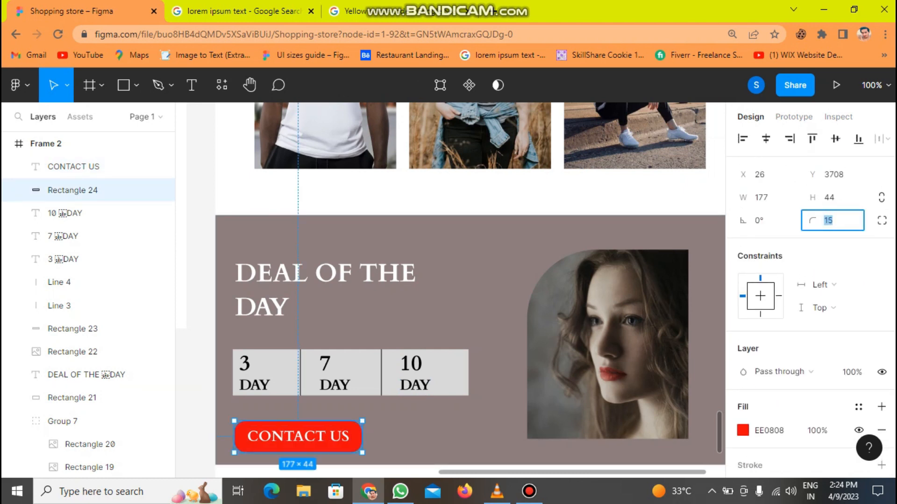
# Select the whole Frame 2 and move it horizontally to the right, to about X 728.
pyautogui.scroll(10, 470, 290)
pyautogui.scroll(20, 470, 289)
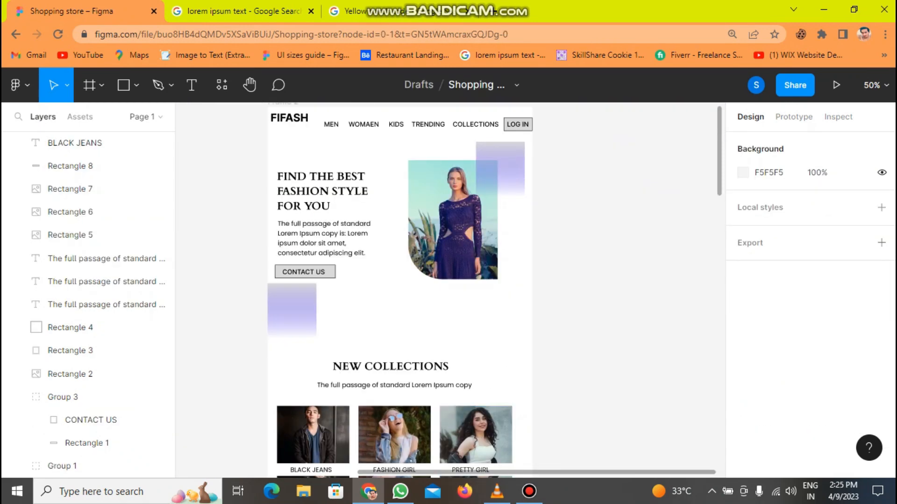
pyautogui.scroll(10, 117, 421)
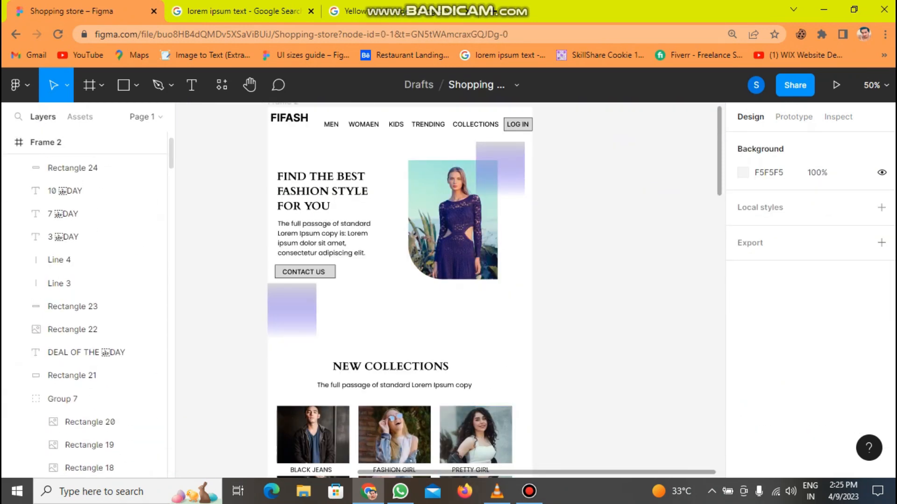
pyautogui.scroll(2, 46, 168)
pyautogui.click(46, 166)
pyautogui.moveTo(295, 150); pyautogui.dragTo(352, 150)
pyautogui.scroll(-5, 714, 158)
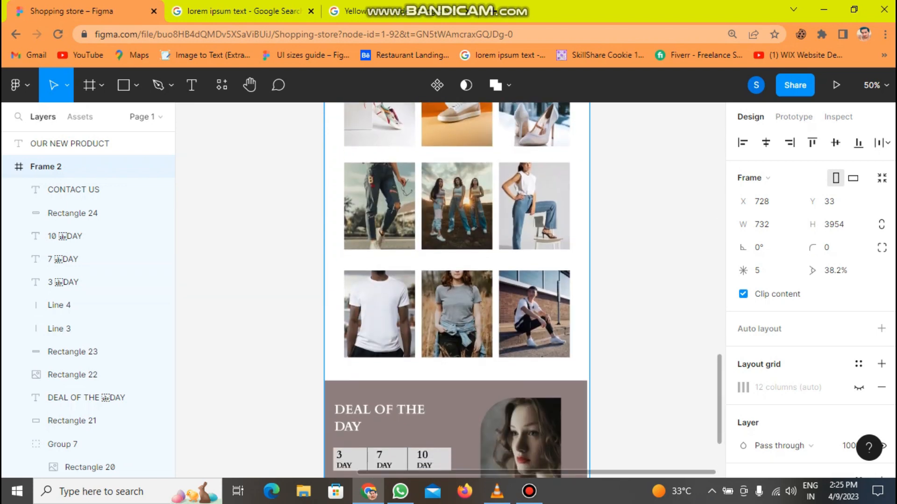
pyautogui.hotkey('ctrl', '+')
pyautogui.moveTo(719, 400); pyautogui.dragTo(719, 337)
pyautogui.hotkey('ctrl', '-')
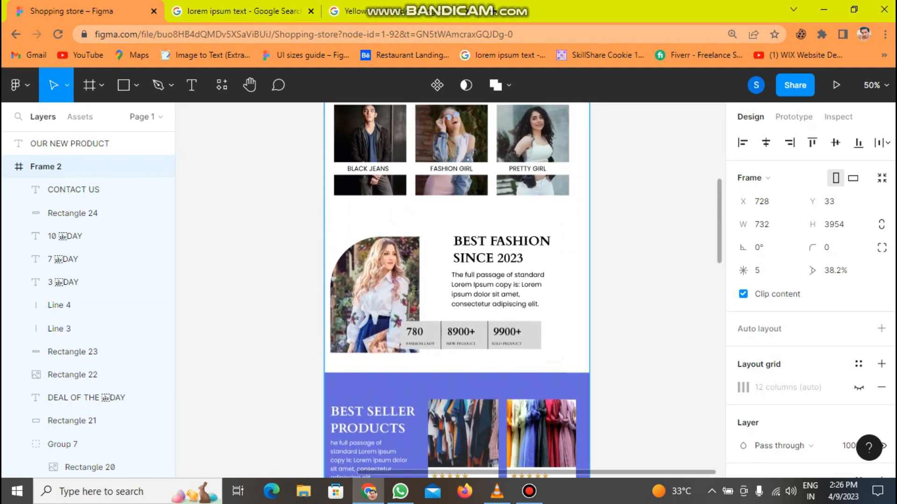